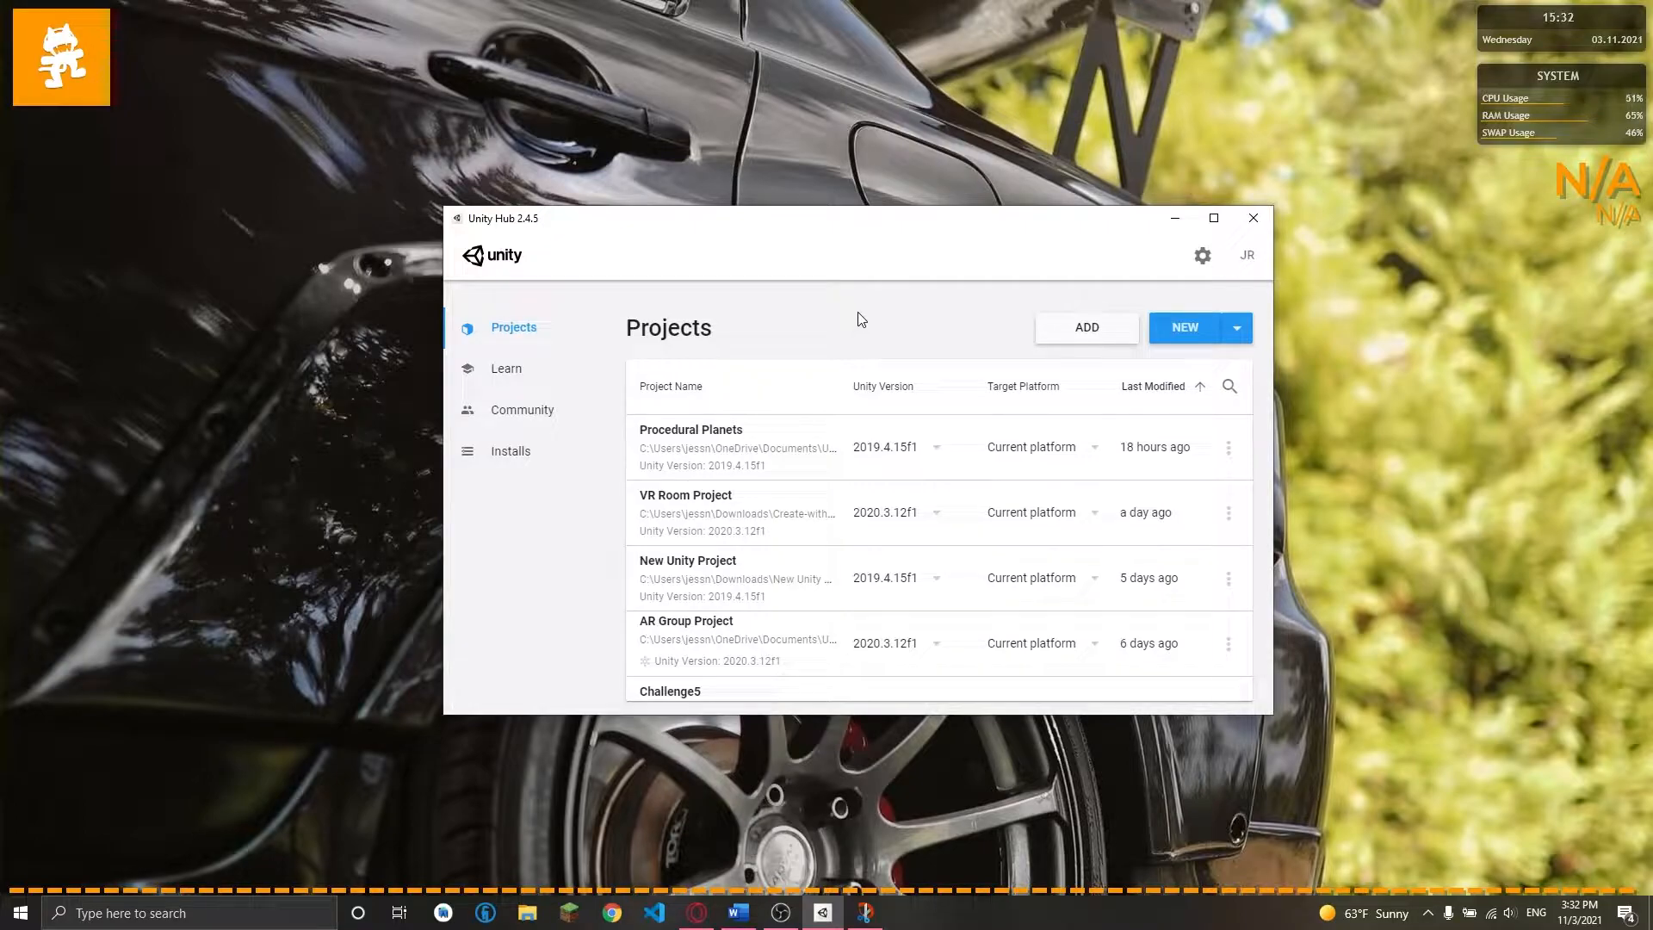
# Step: Create a 3D project named "Unity Mobile Development" with Unity version 2020.3.21f1
pyautogui.click(1237, 331)
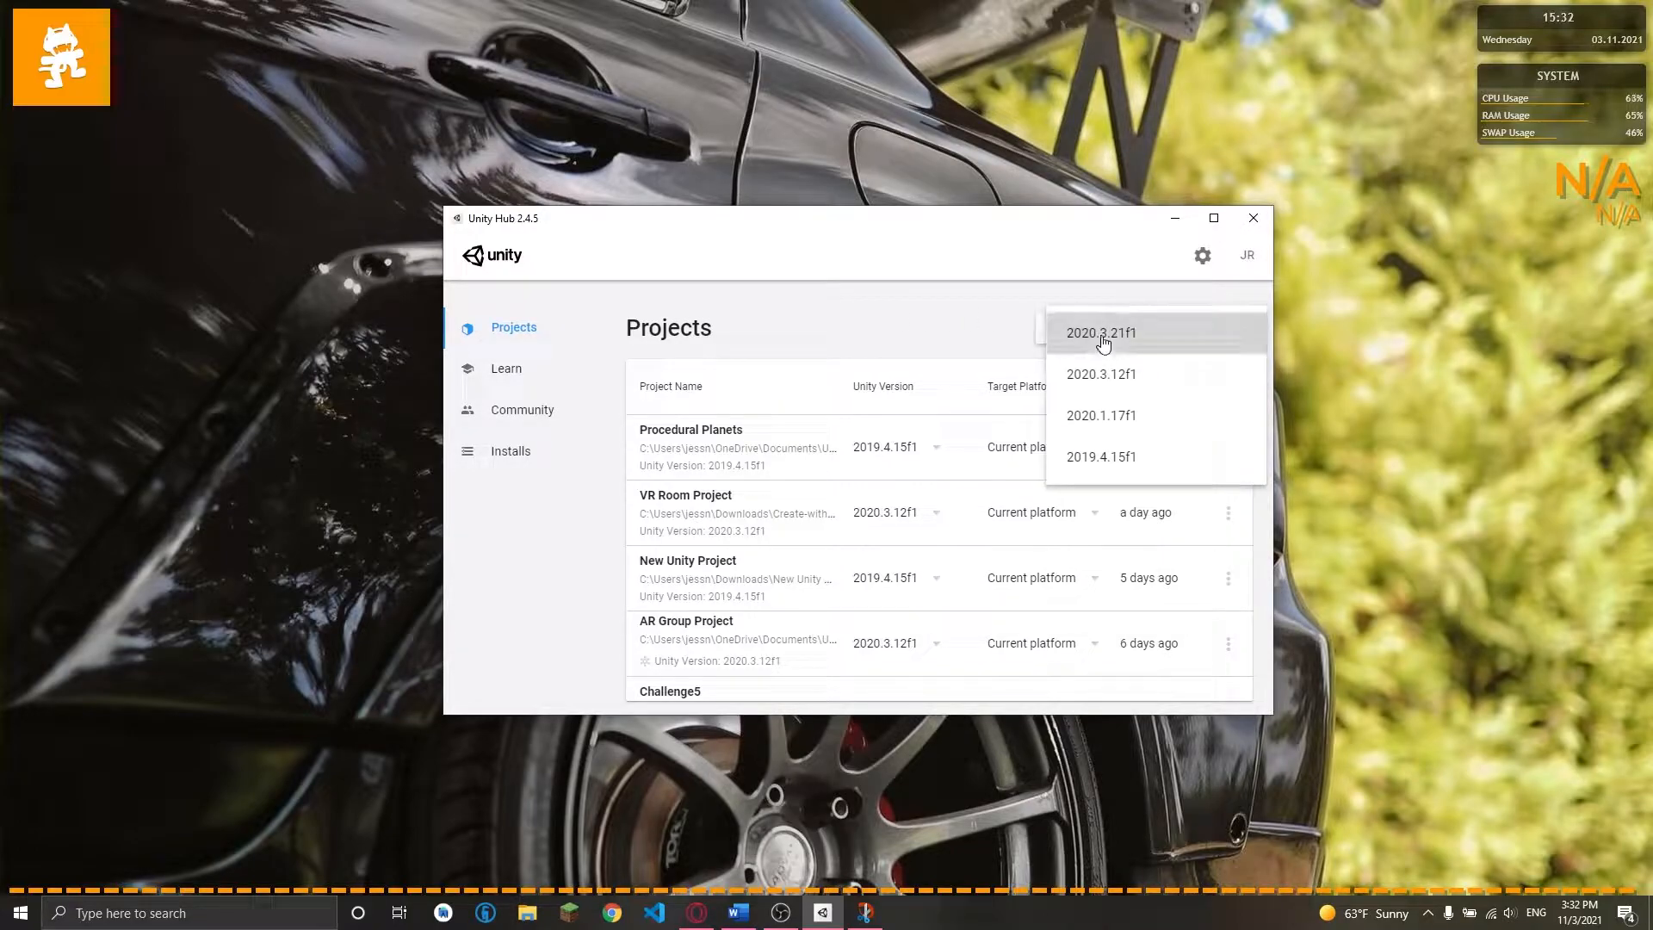
pyautogui.click(1100, 334)
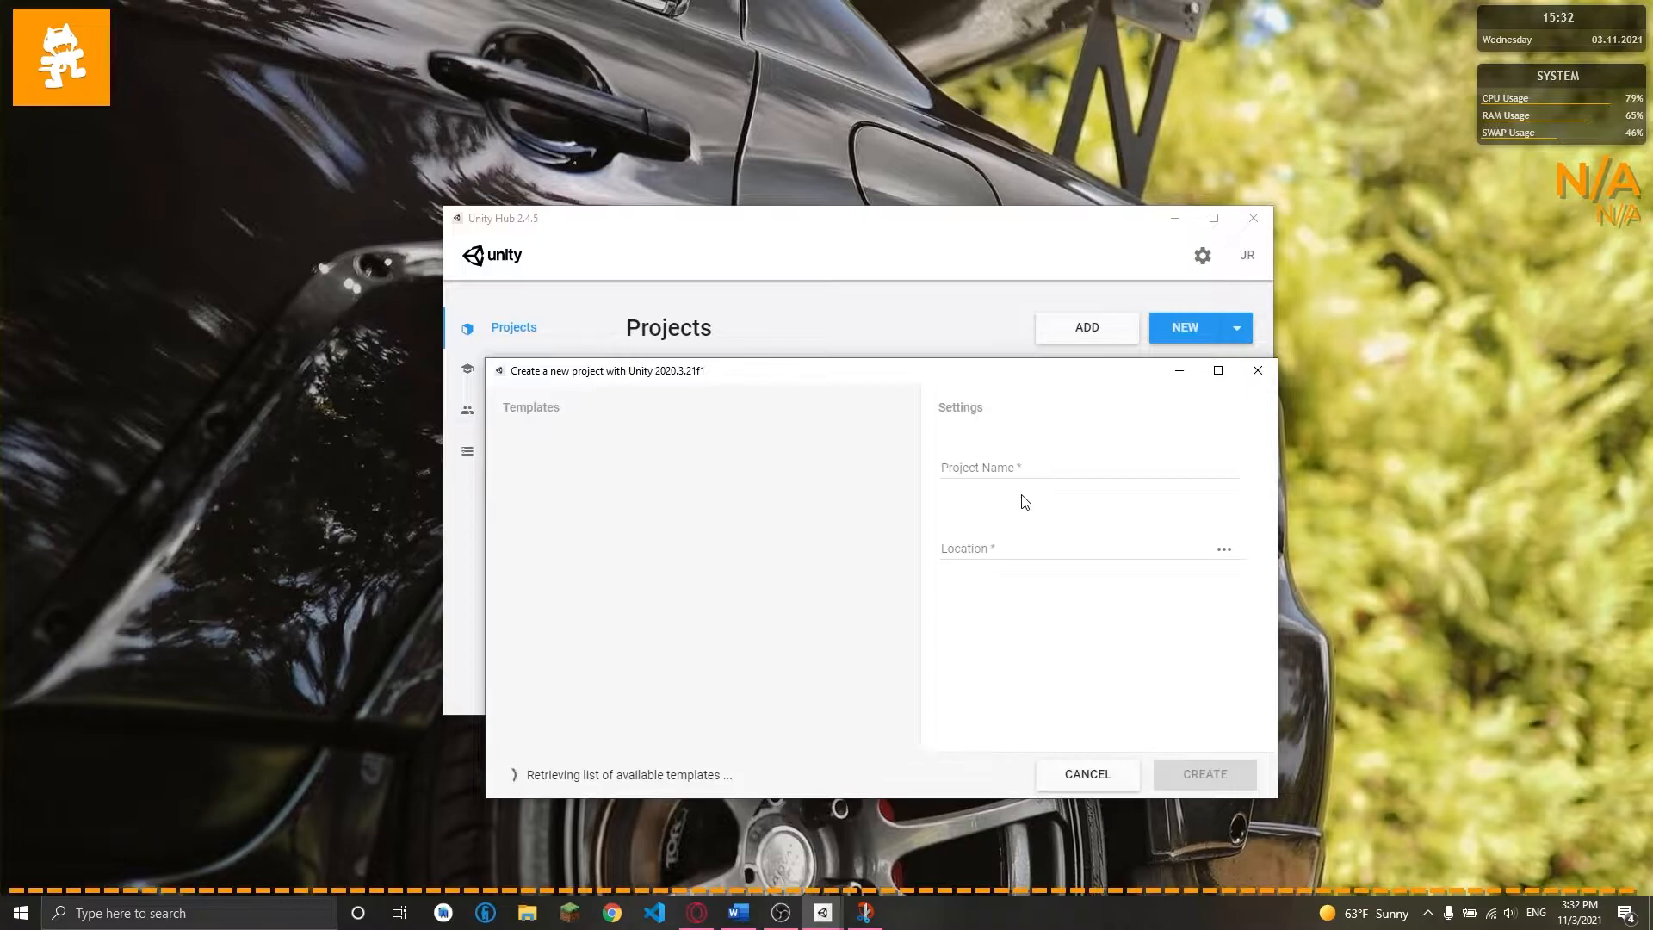
pyautogui.moveTo(1076, 465); pyautogui.dragTo(942, 464)
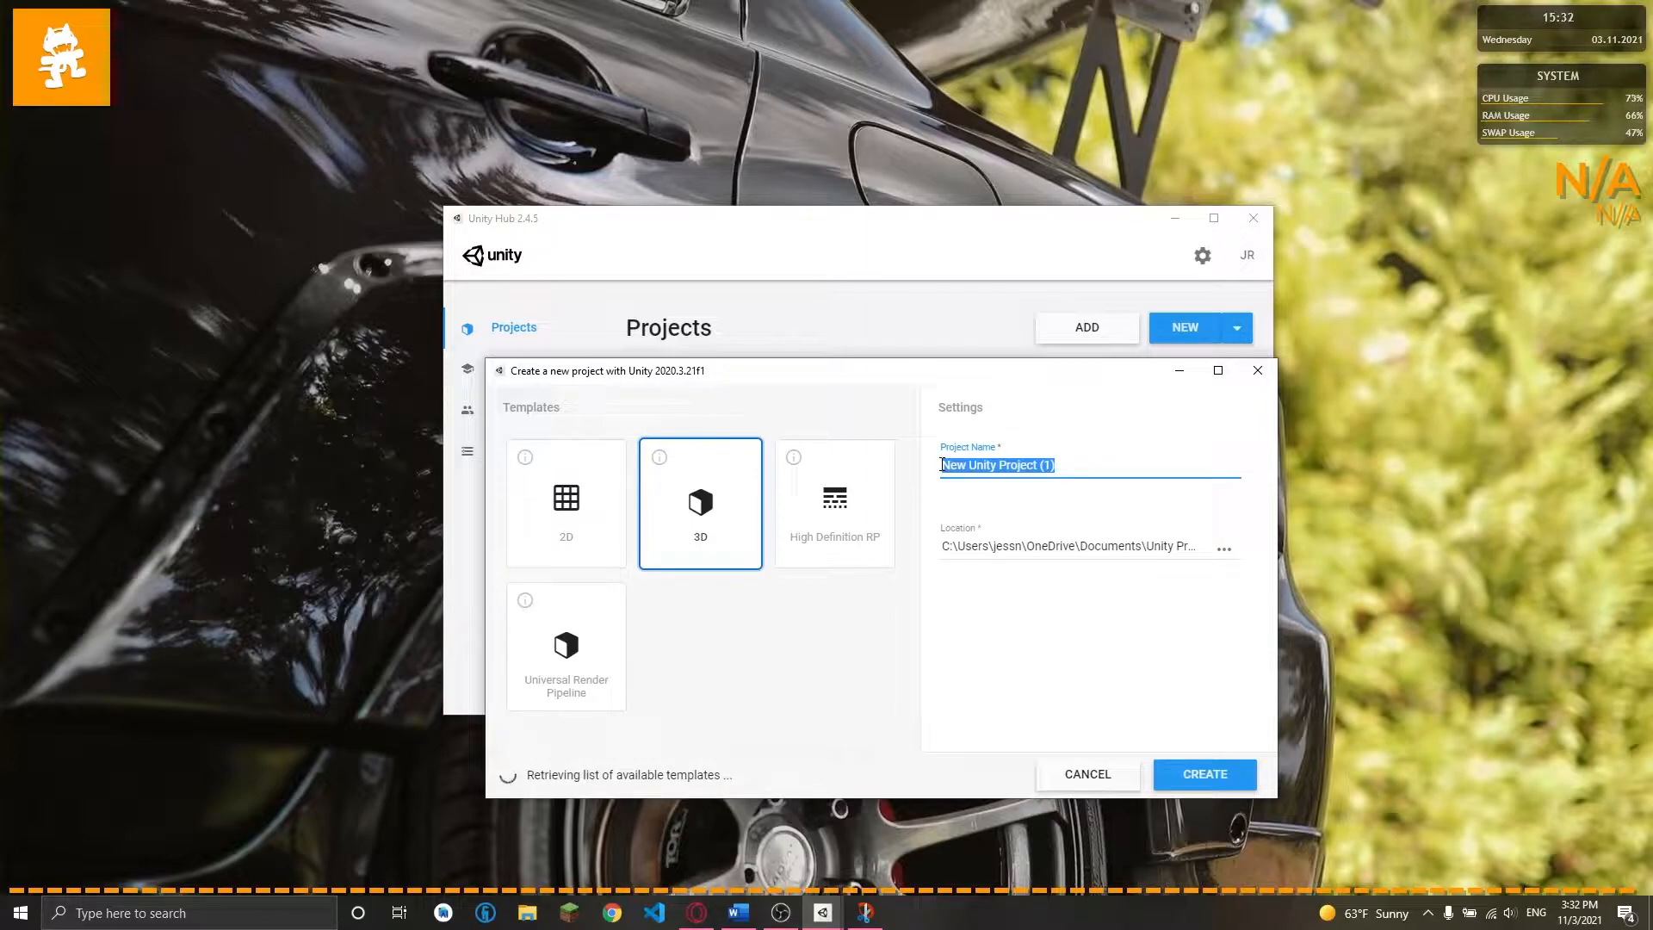
pyautogui.write('Unity Mobile Development')
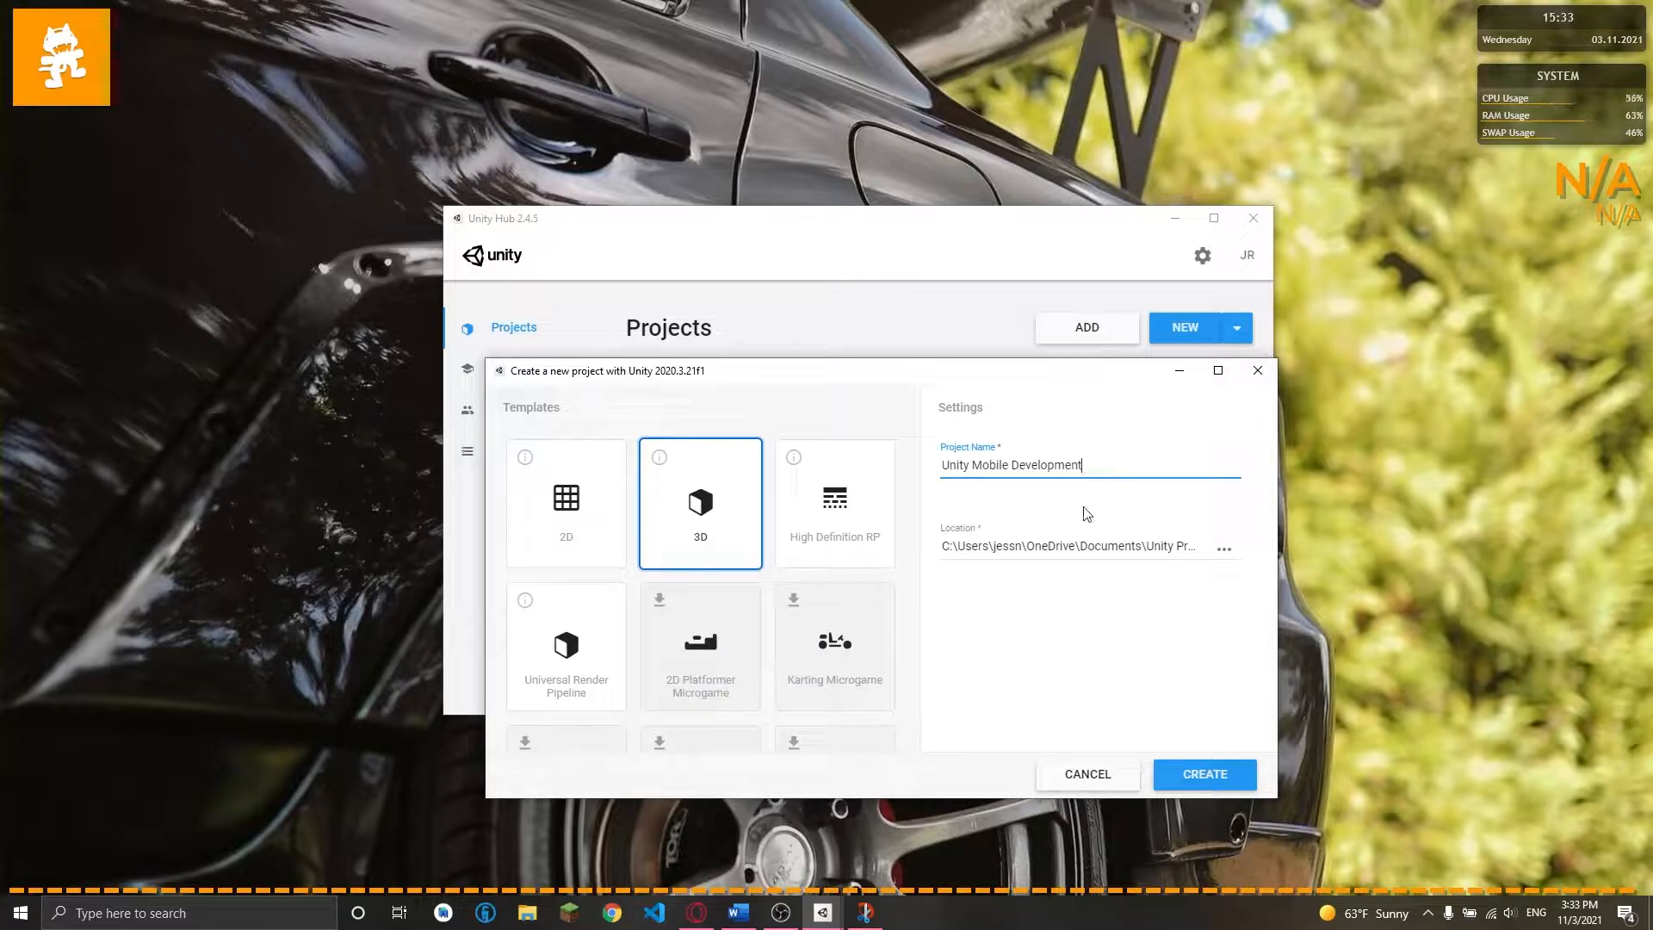
pyautogui.click(1231, 787)
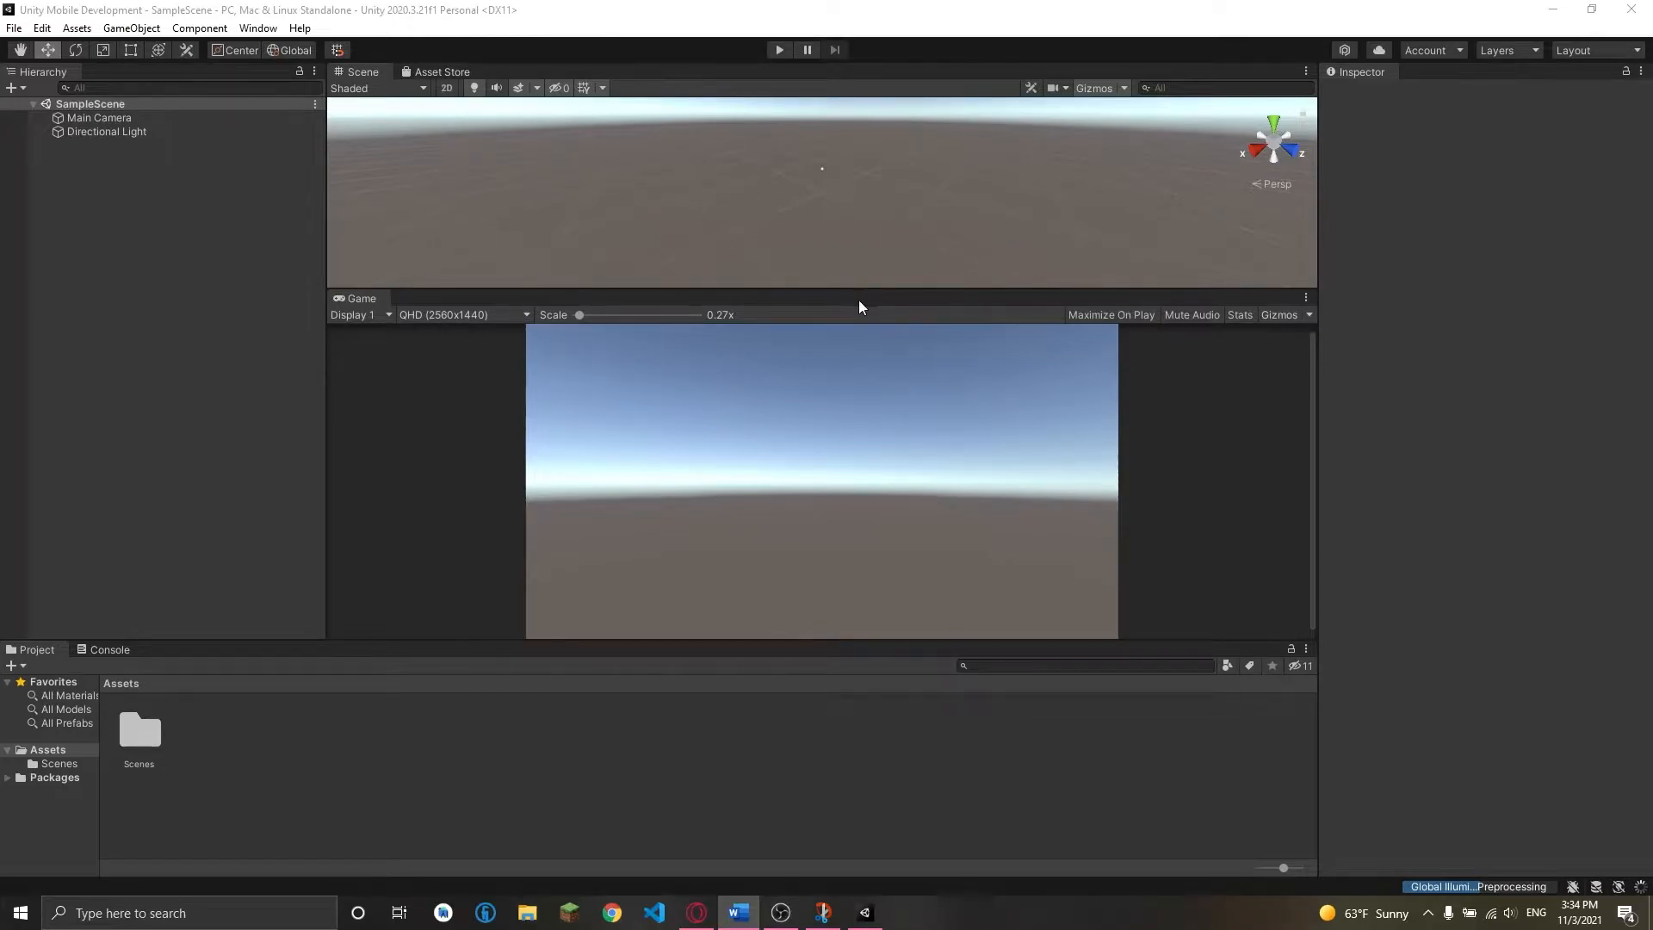
# Step: Rearrange the editor layout so that a larger Scene view sits above a smaller docked Game view
pyautogui.moveTo(829, 291); pyautogui.dragTo(840, 430)
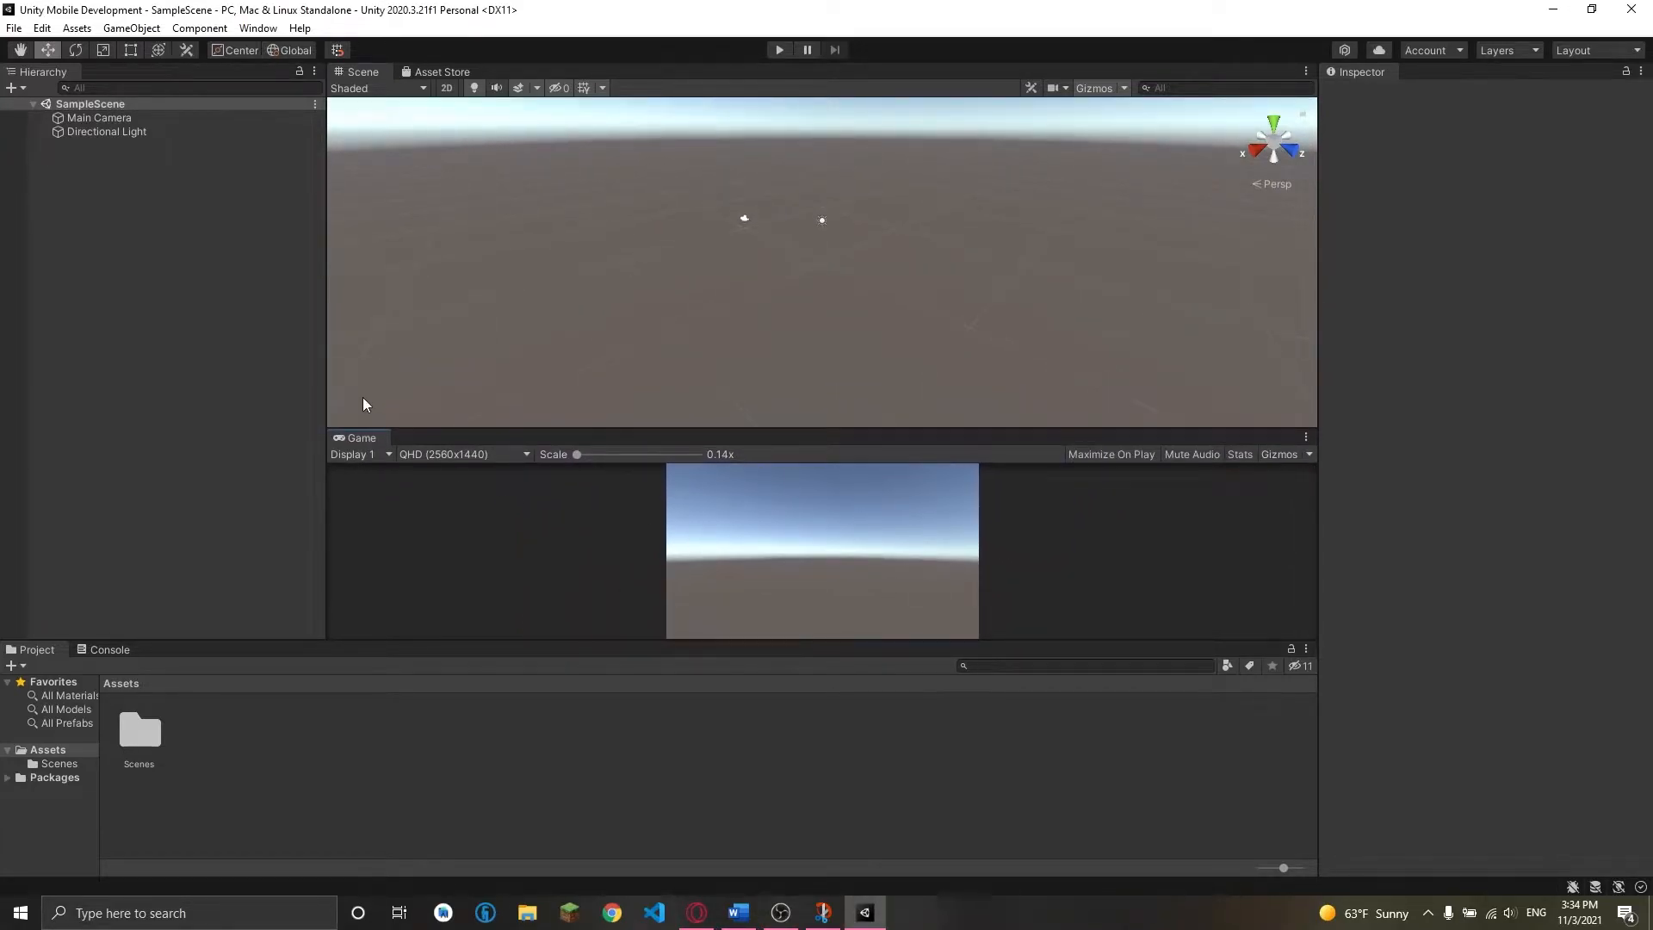
pyautogui.moveTo(363, 431); pyautogui.dragTo(515, 77)
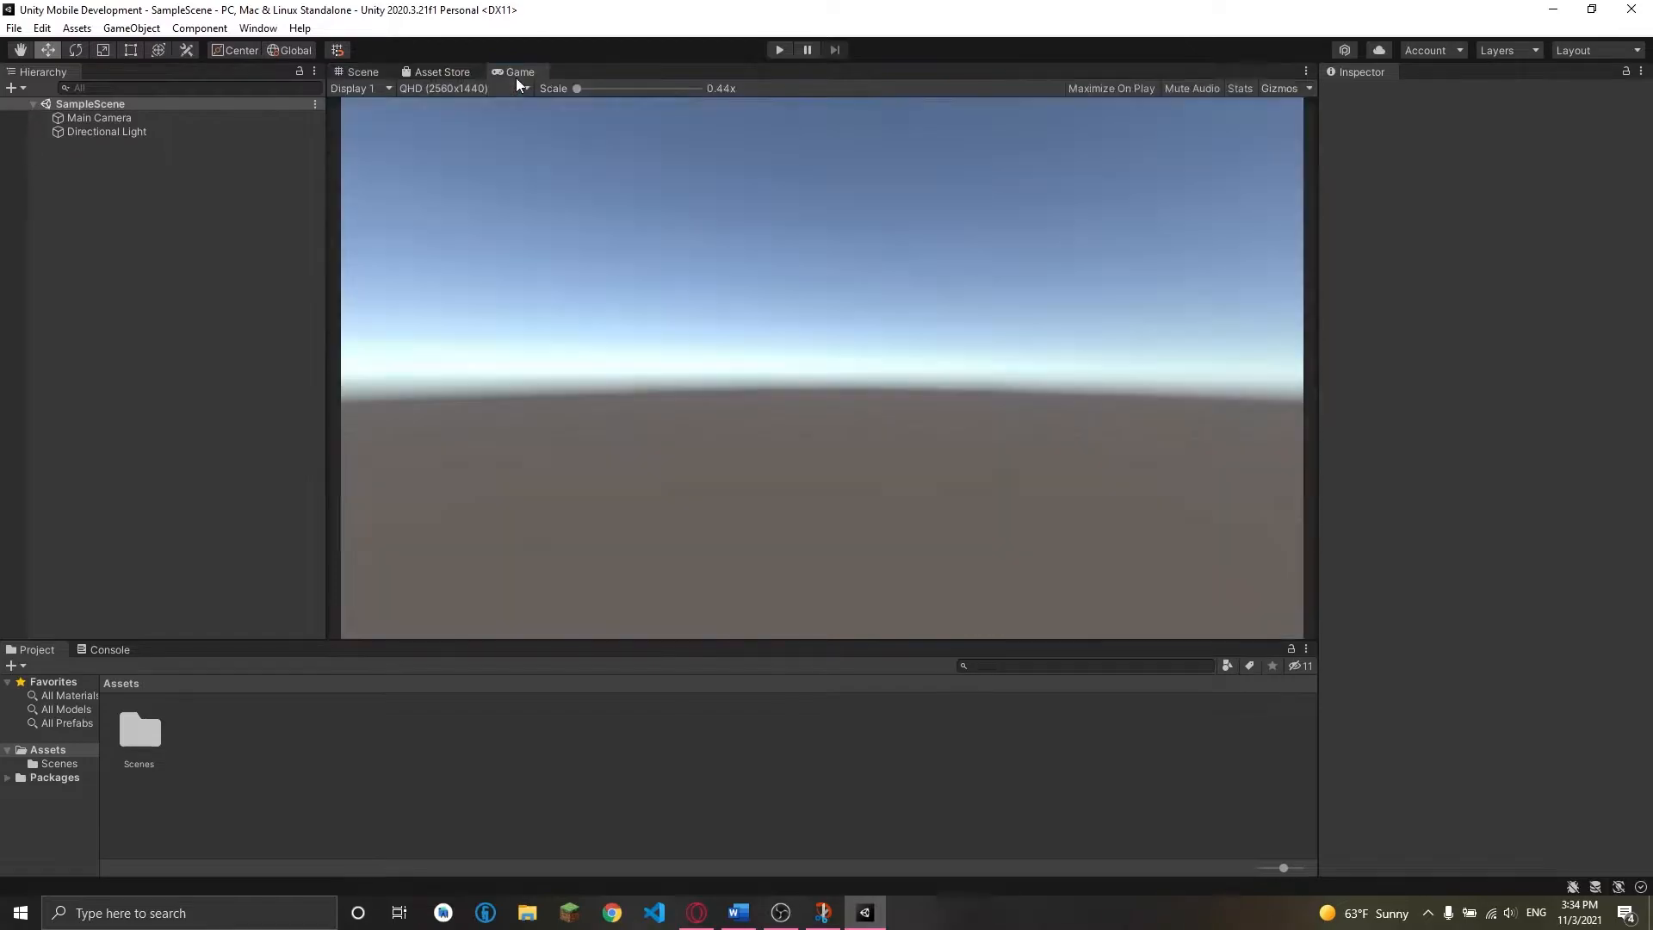
pyautogui.click(355, 73)
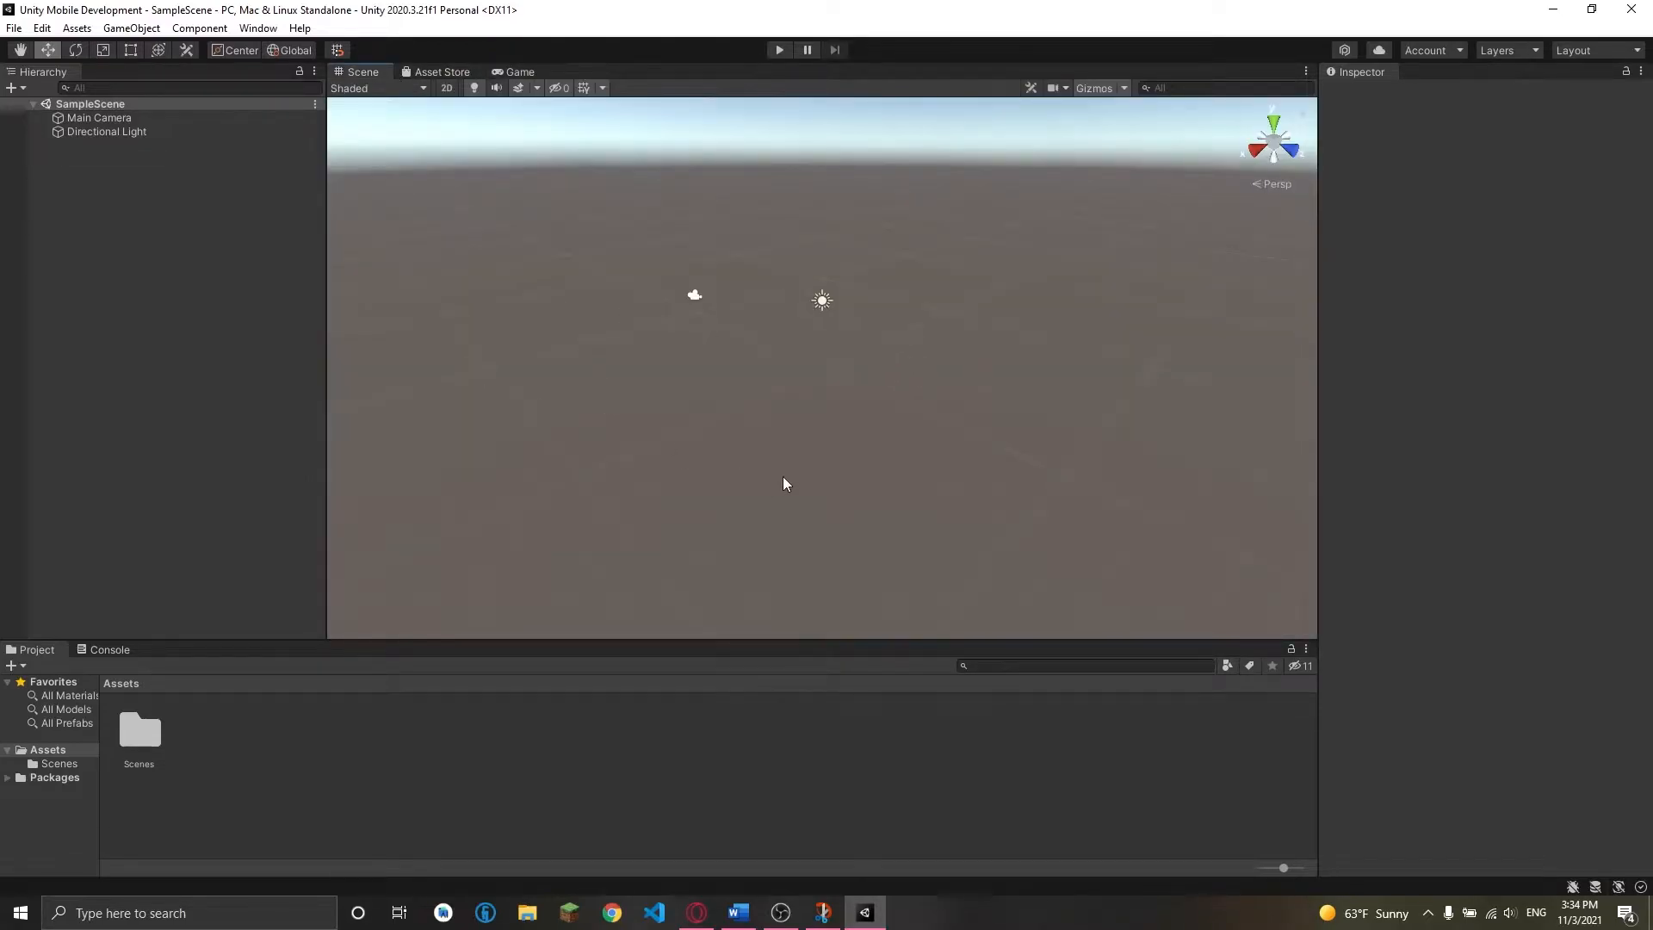
pyautogui.moveTo(515, 72); pyautogui.dragTo(921, 558)
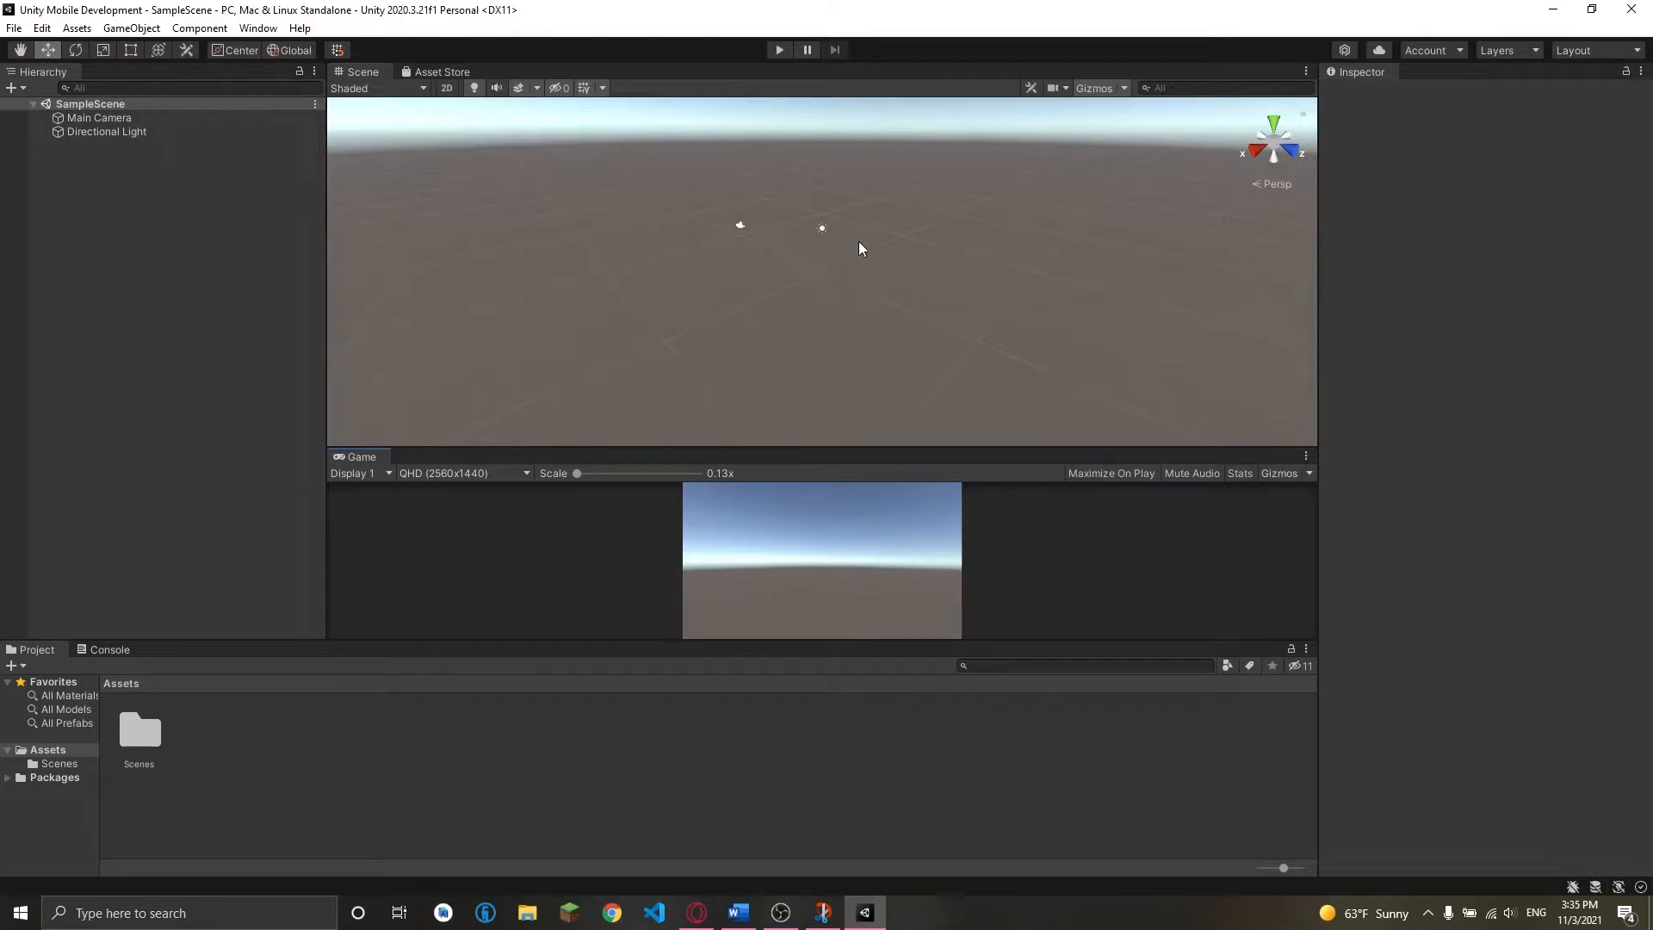
# Step: Add a sphere to the scene and move it to about X 0.24, Y 3.22, in front of the main camera
pyautogui.scroll(3, 818, 179)
pyautogui.click(115, 121)
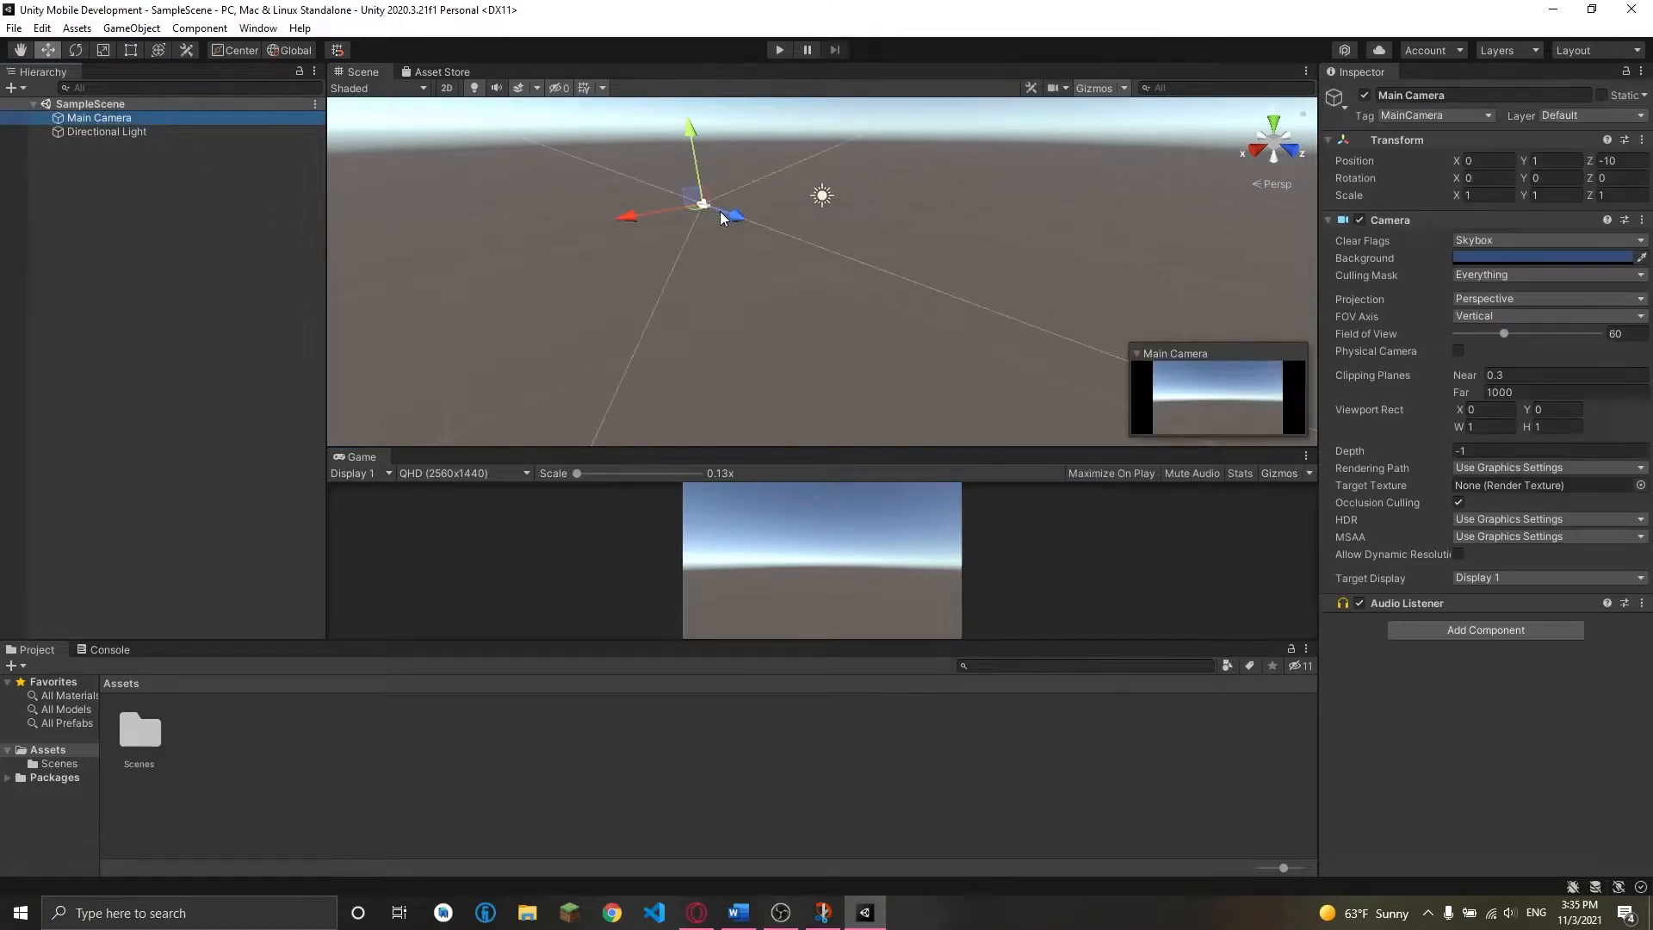
pyautogui.keyDown('alt'); pyautogui.moveTo(848, 262); pyautogui.dragTo(909, 260); pyautogui.keyUp('alt')
pyautogui.rightClick(221, 266)
pyautogui.moveTo(269, 494)
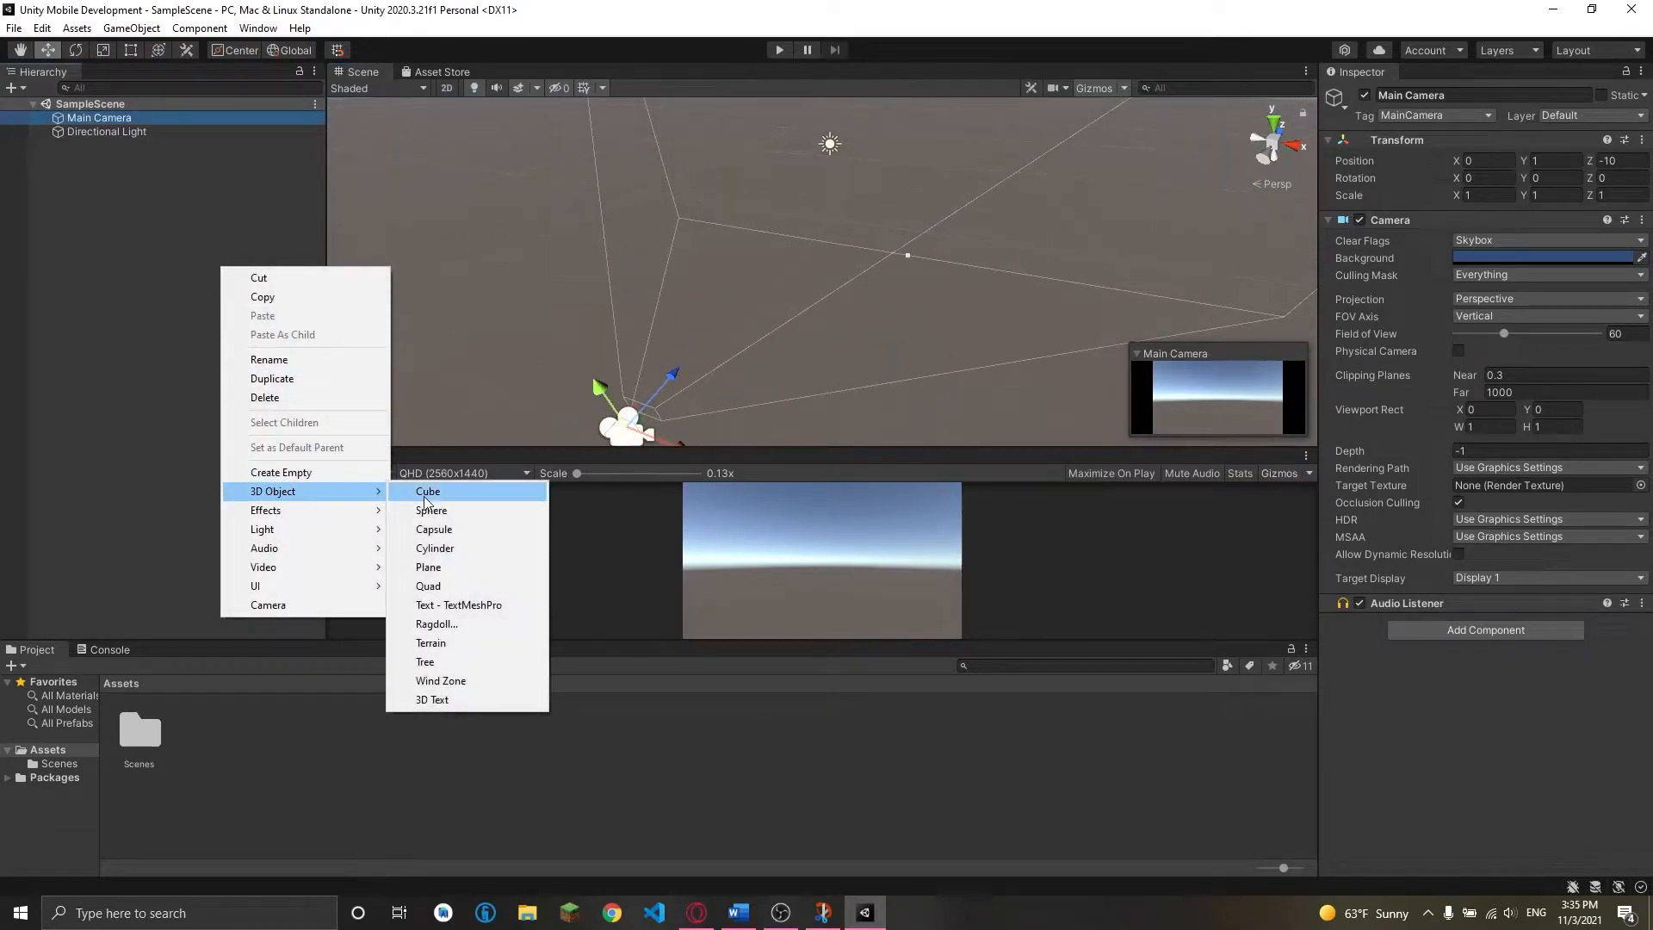
pyautogui.click(448, 513)
pyautogui.moveTo(815, 215); pyautogui.dragTo(815, 45)
pyautogui.moveTo(896, 136); pyautogui.dragTo(923, 141)
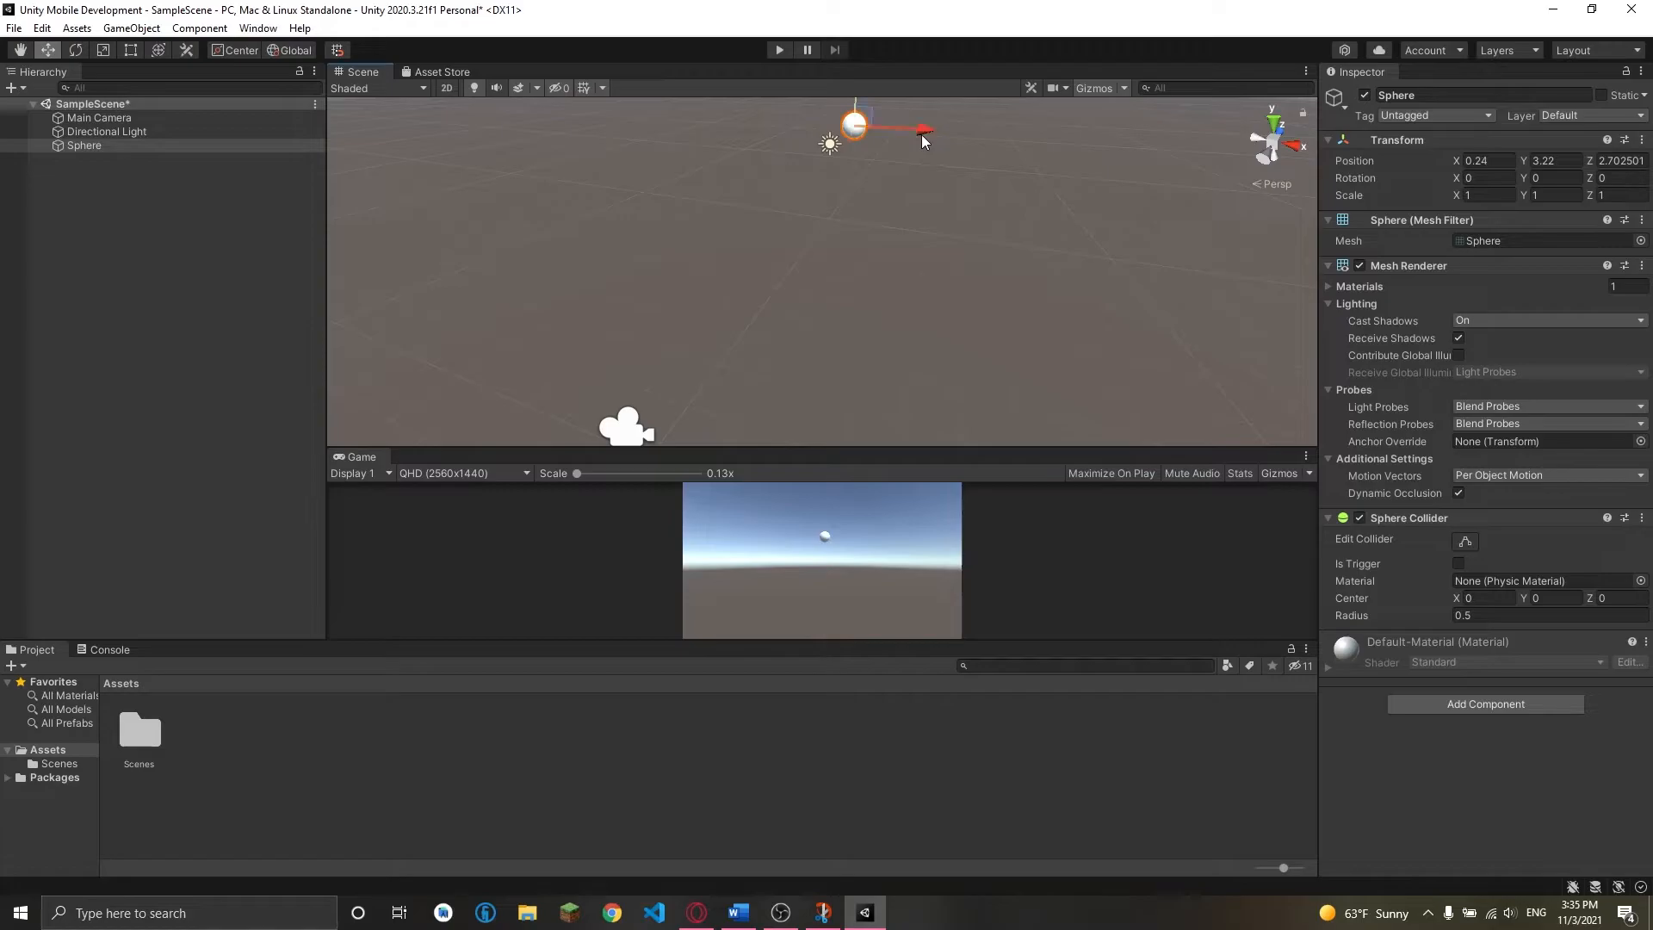
# Step: Add a second sphere and set its scale to 1.5 on the X, Y and Z axes
pyautogui.rightClick(159, 230)
pyautogui.moveTo(222, 455)
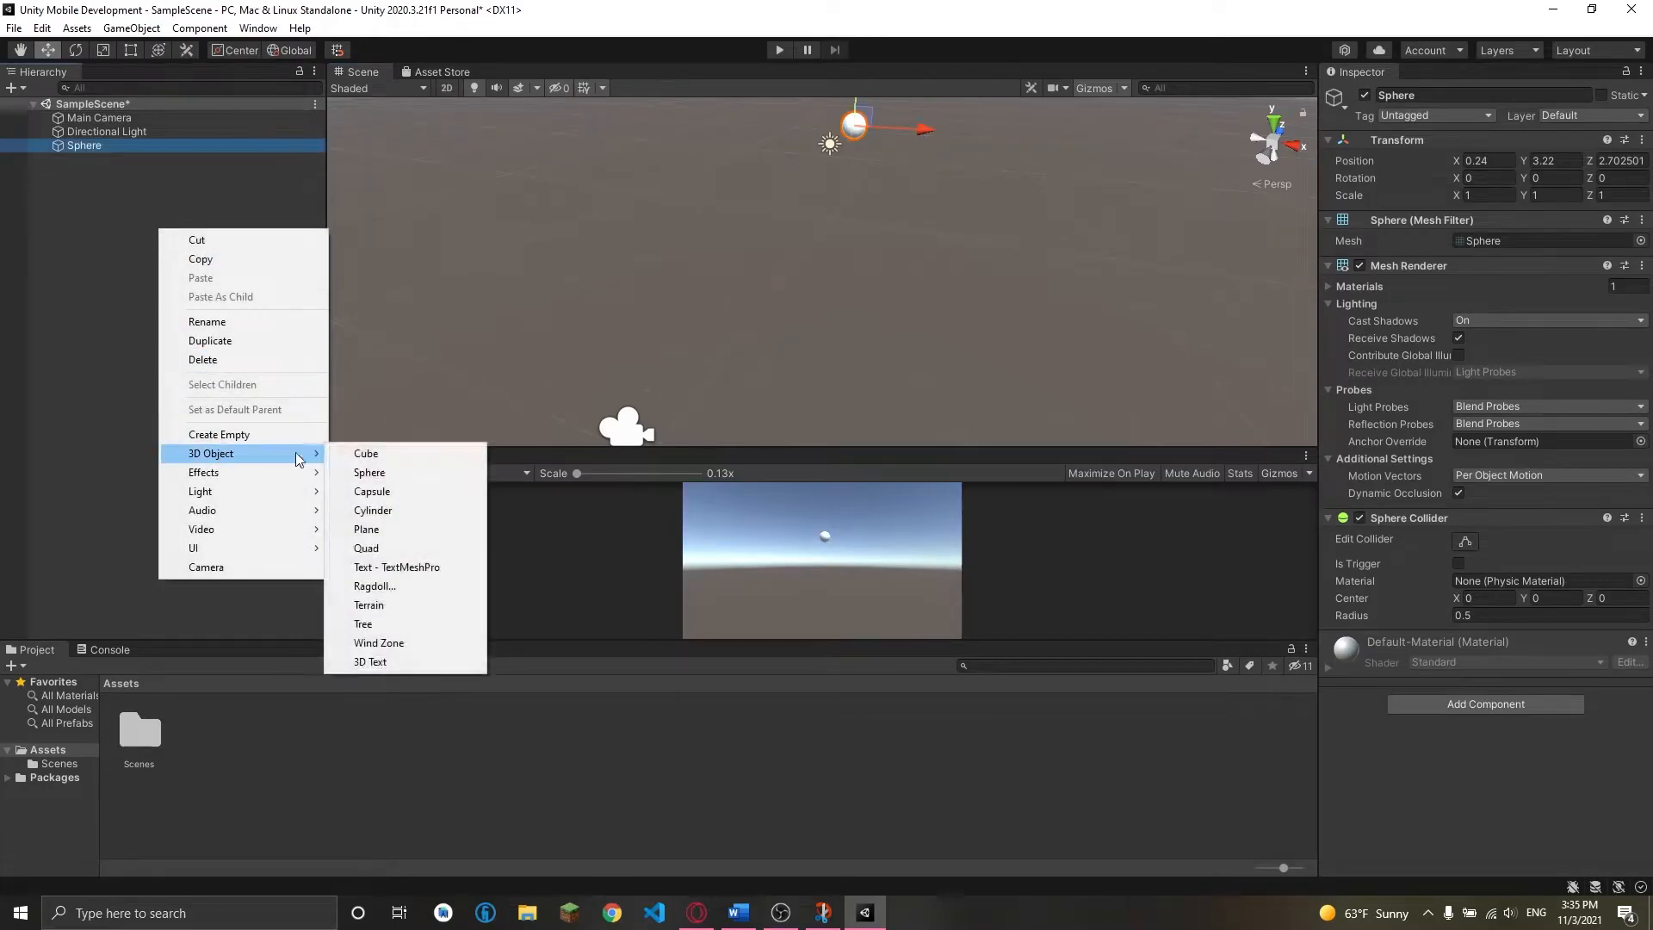
pyautogui.click(364, 473)
pyautogui.click(1492, 195)
pyautogui.write('1.5')
pyautogui.click(1552, 196)
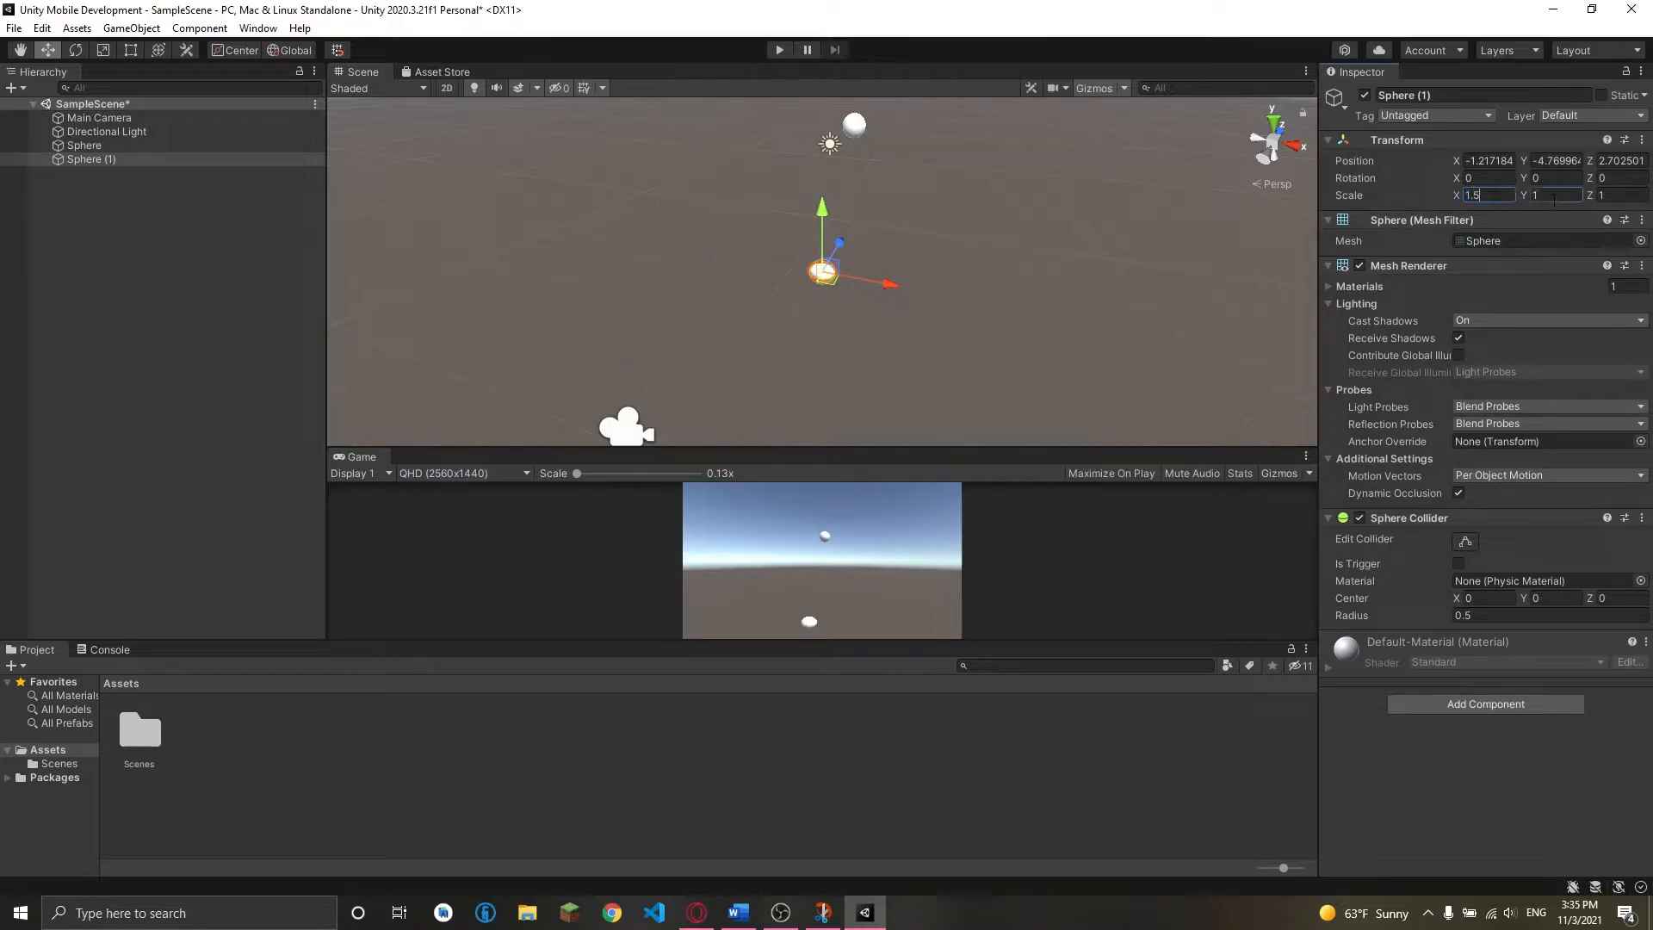
pyautogui.write('1.5')
pyautogui.click(1621, 197)
pyautogui.write('1.5')
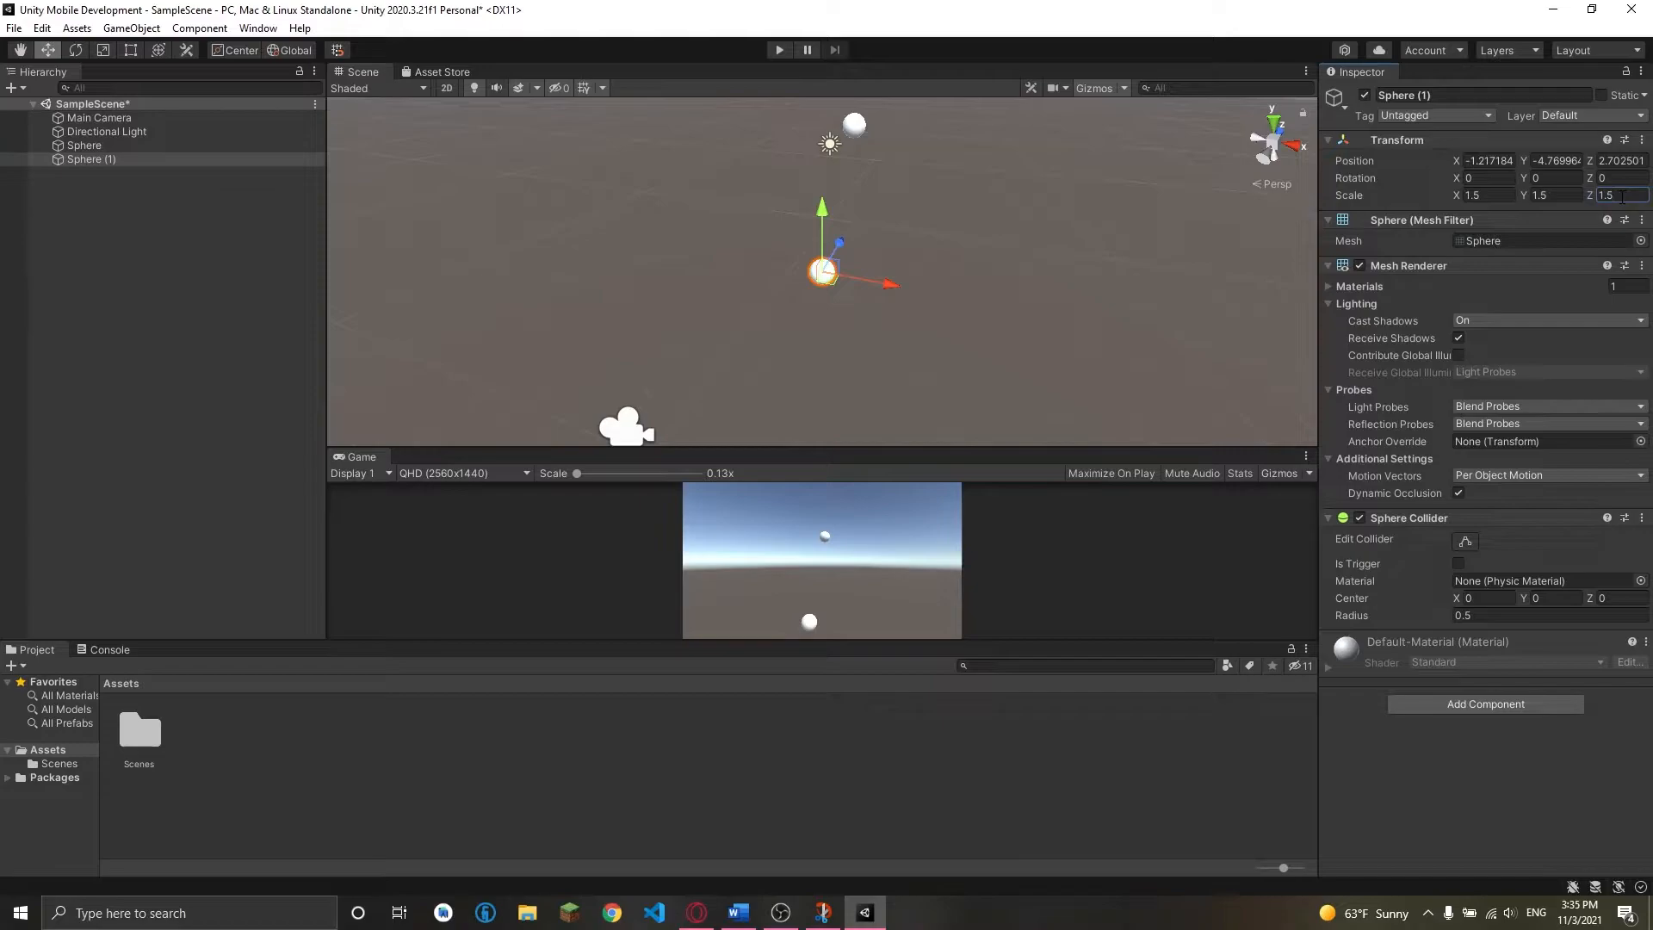
# Step: Move the larger sphere directly beneath the smaller one, to about Y 2.25, to form a snowman shape
pyautogui.moveTo(822, 213); pyautogui.dragTo(829, 125)
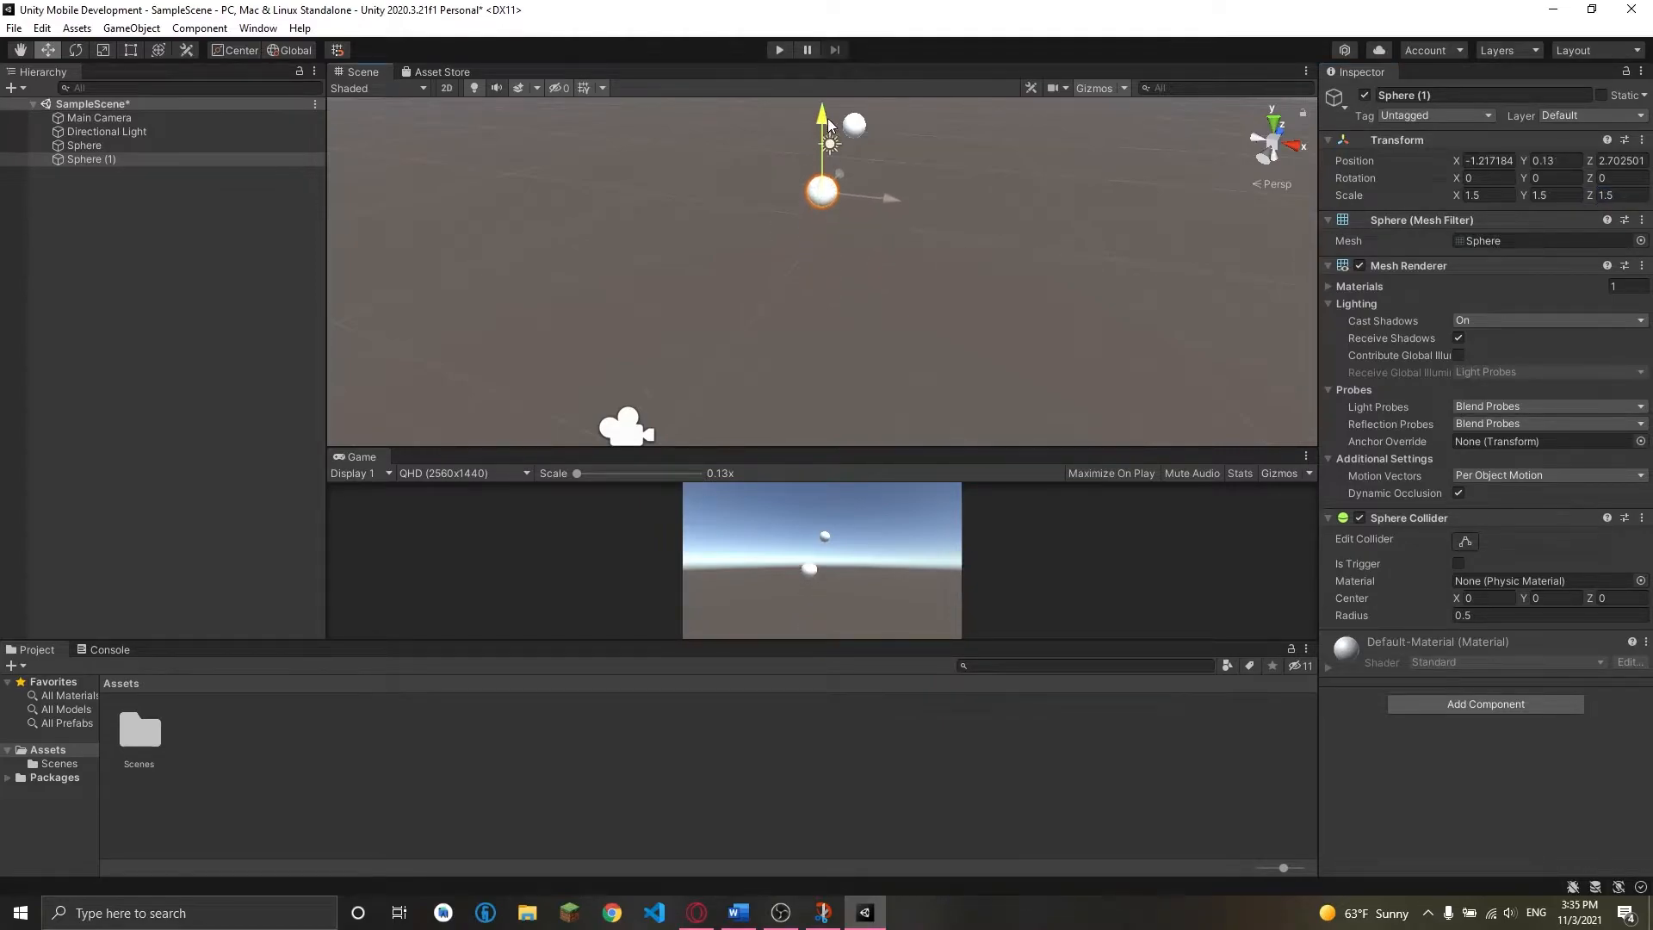
pyautogui.moveTo(902, 207); pyautogui.dragTo(921, 203)
pyautogui.moveTo(861, 127); pyautogui.dragTo(866, 76)
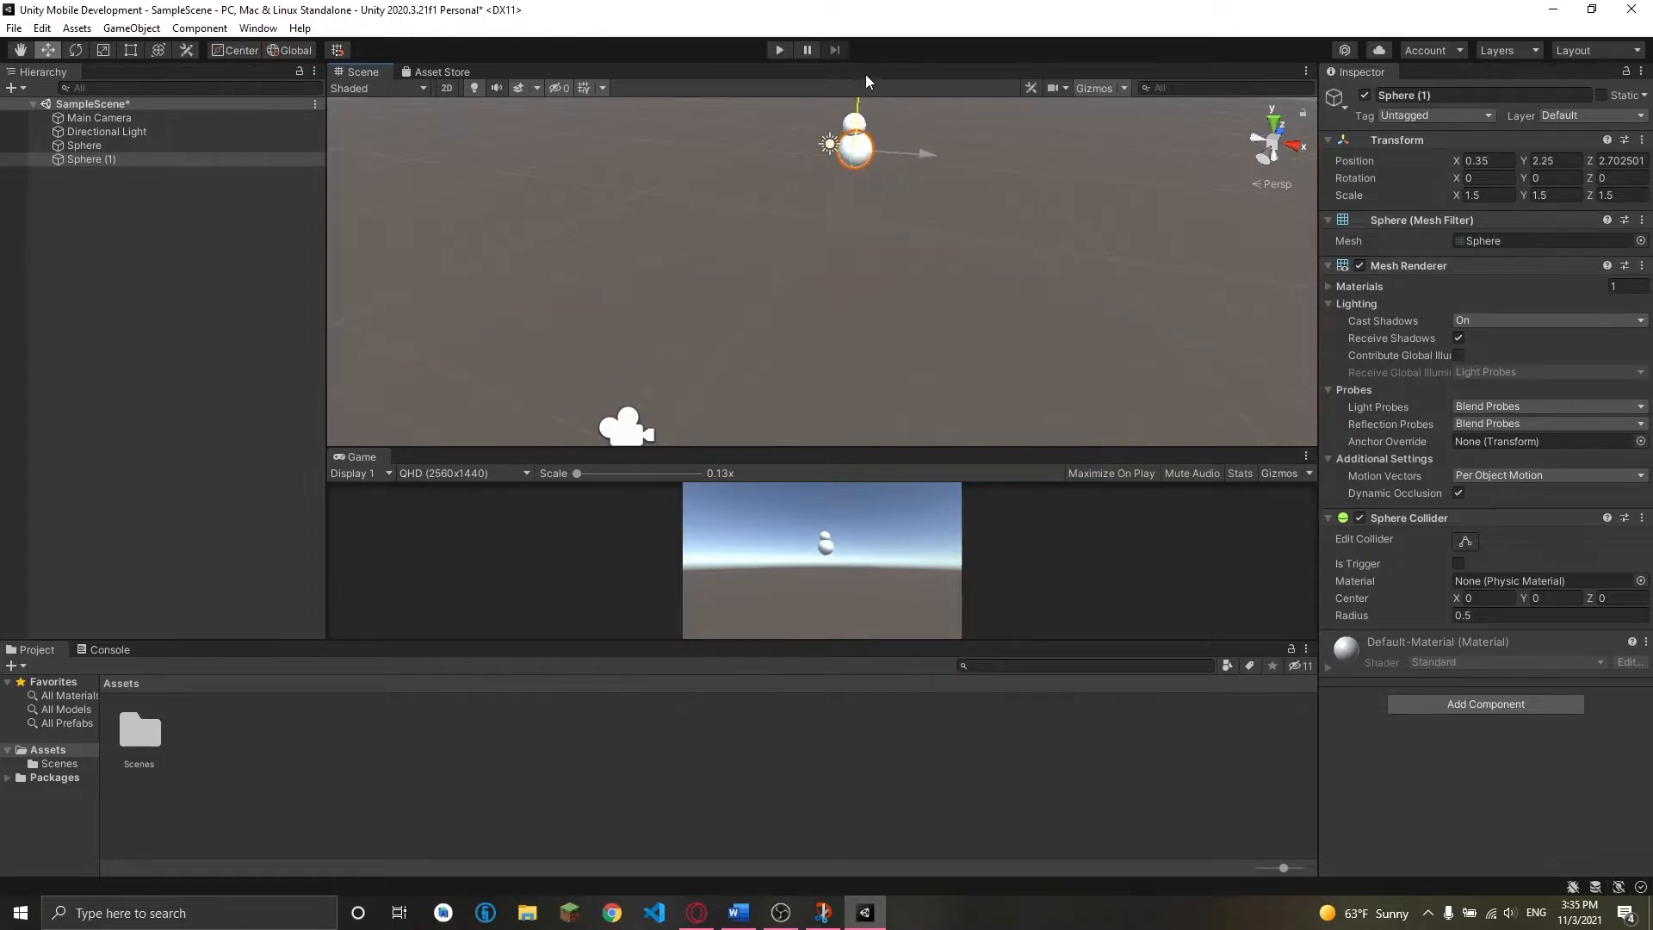
pyautogui.moveTo(926, 152); pyautogui.dragTo(923, 152)
pyautogui.click(118, 255)
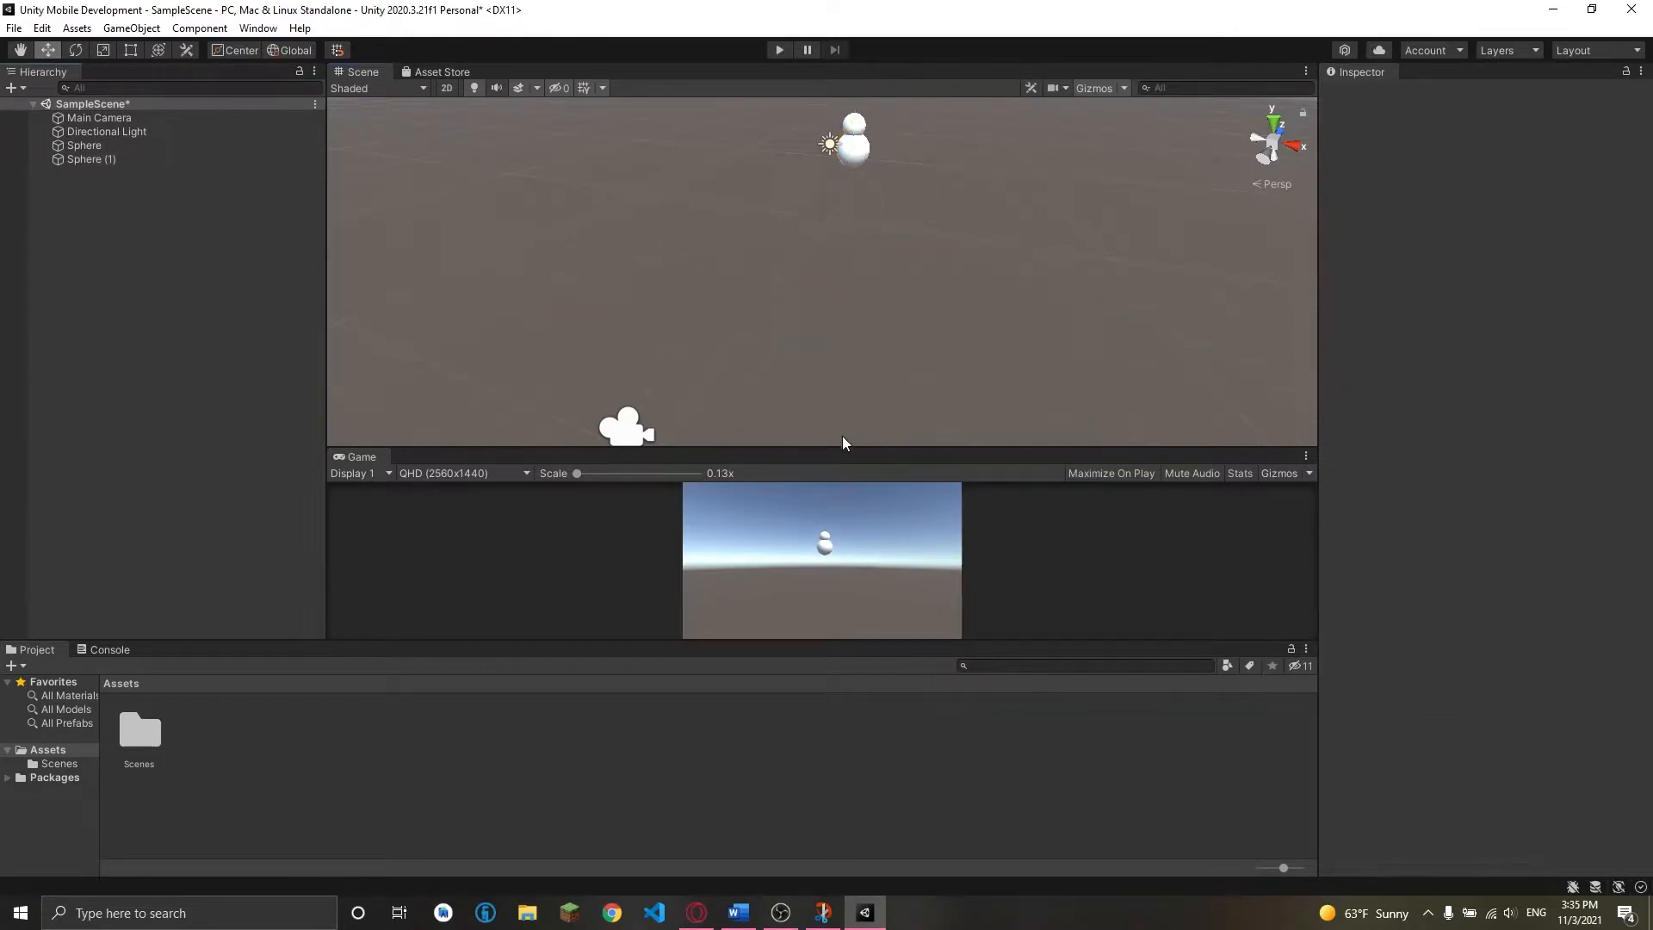
# Step: Save the scene containing the two stacked spheres
pyautogui.scroll(10, 833, 551)
pyautogui.scroll(-10, 833, 551)
pyautogui.hotkey('ctrl', 's')
# Step: Select Android as the platform in Build Settings and request its missing module through Unity Hub
pyautogui.click(16, 30)
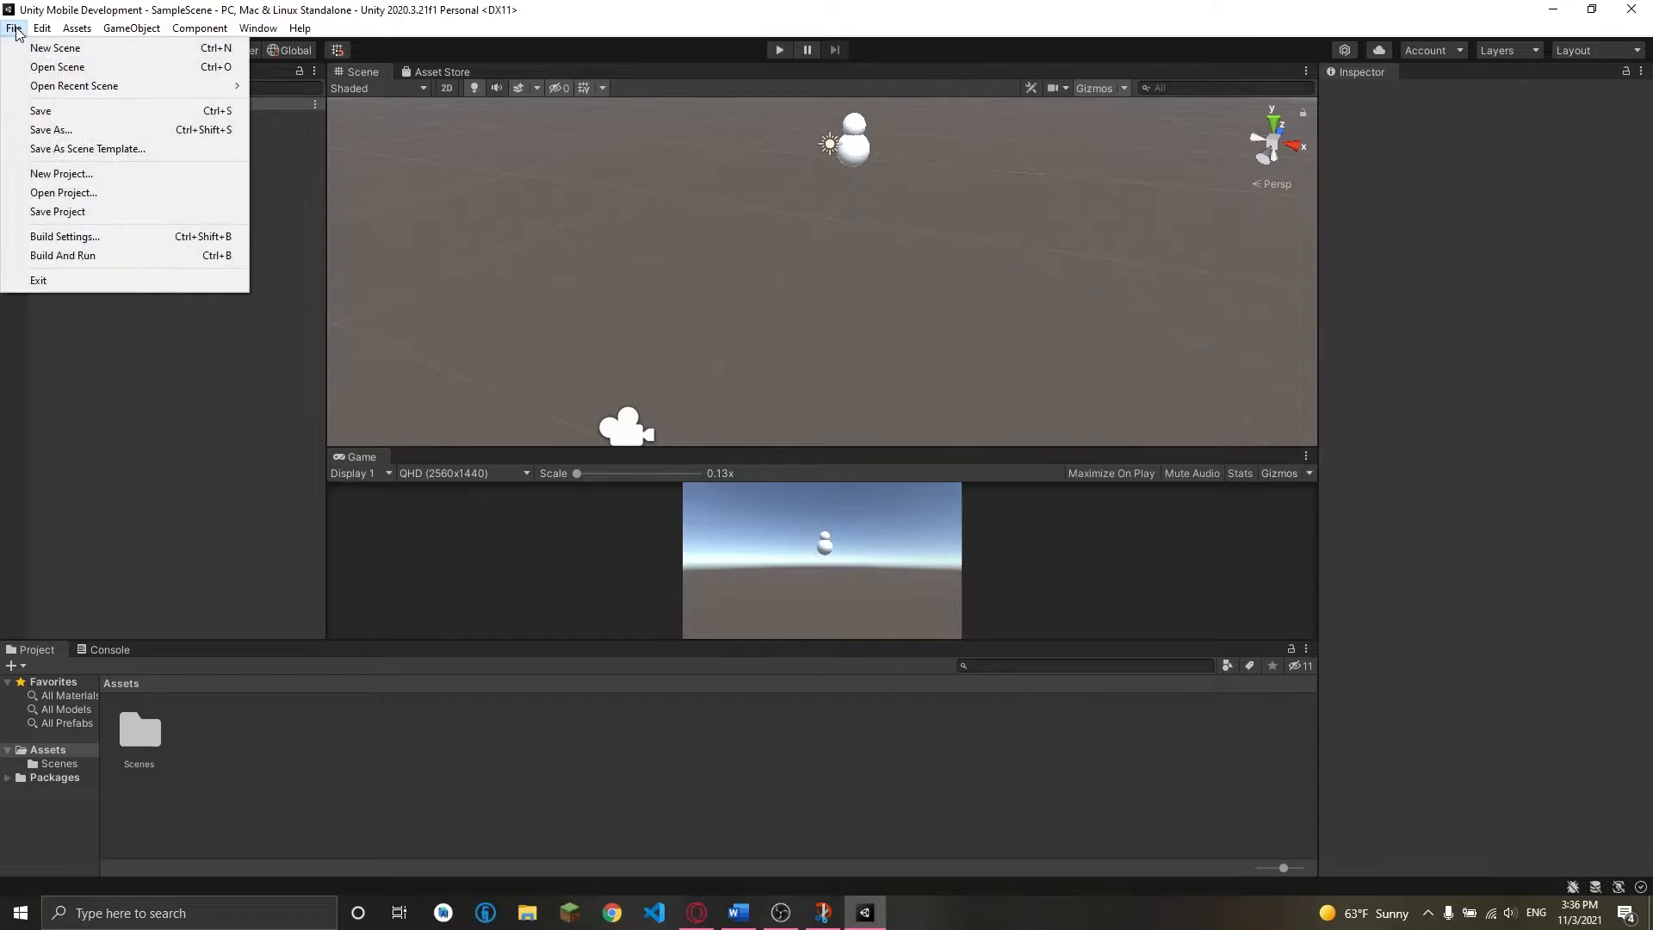
pyautogui.click(75, 239)
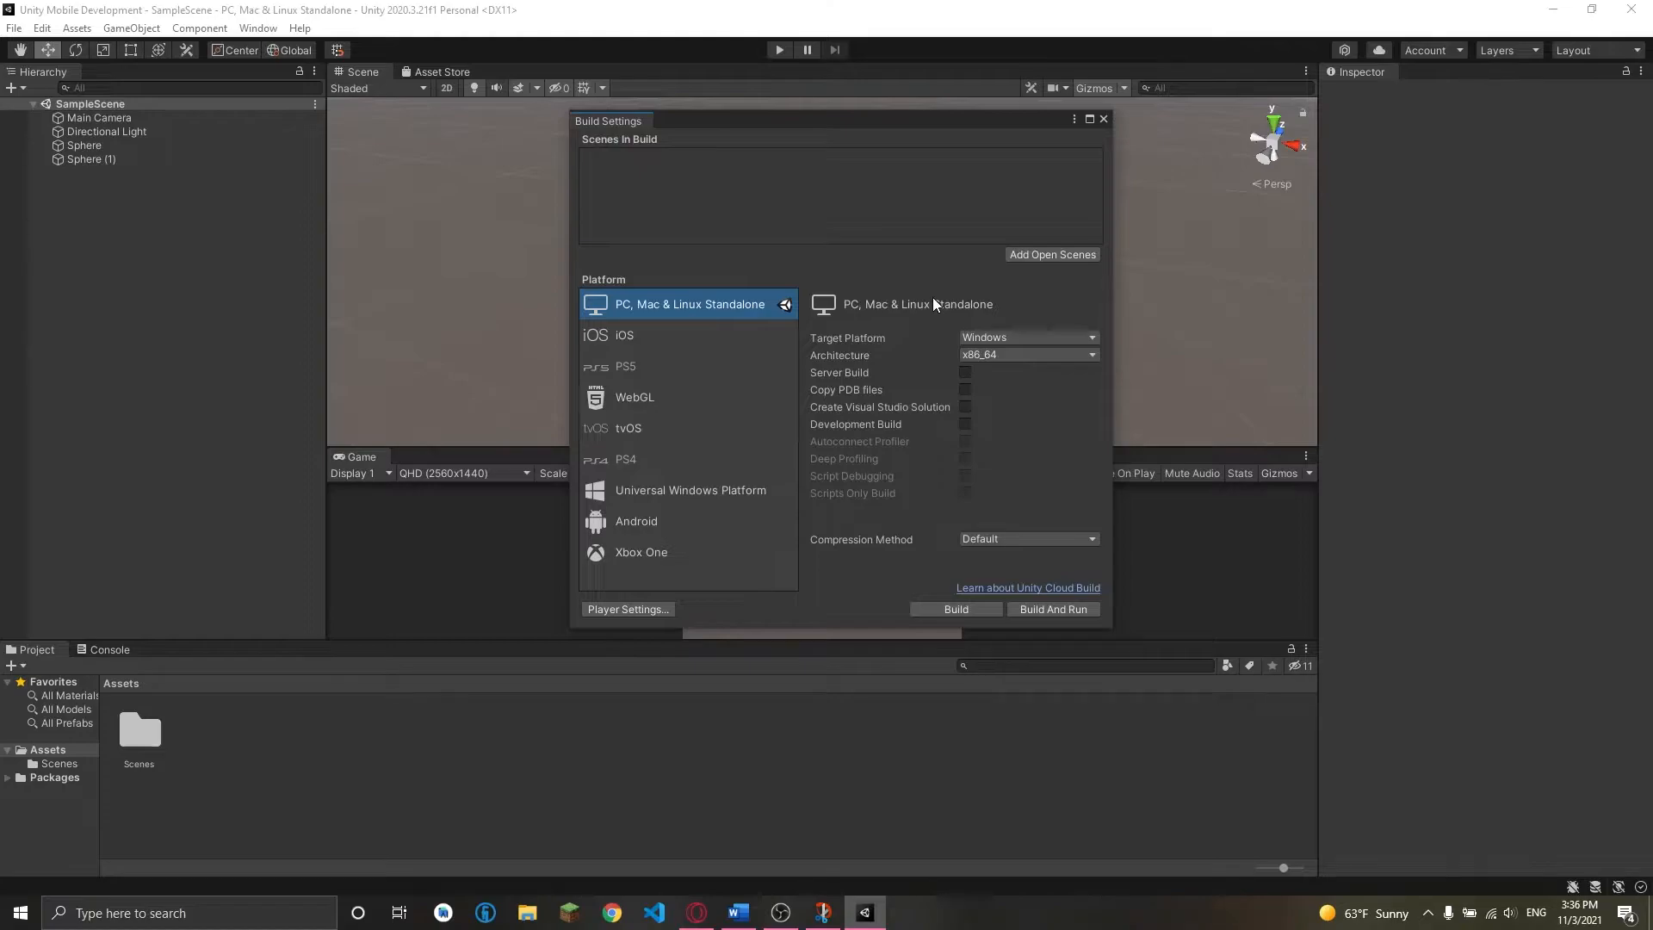
pyautogui.click(650, 521)
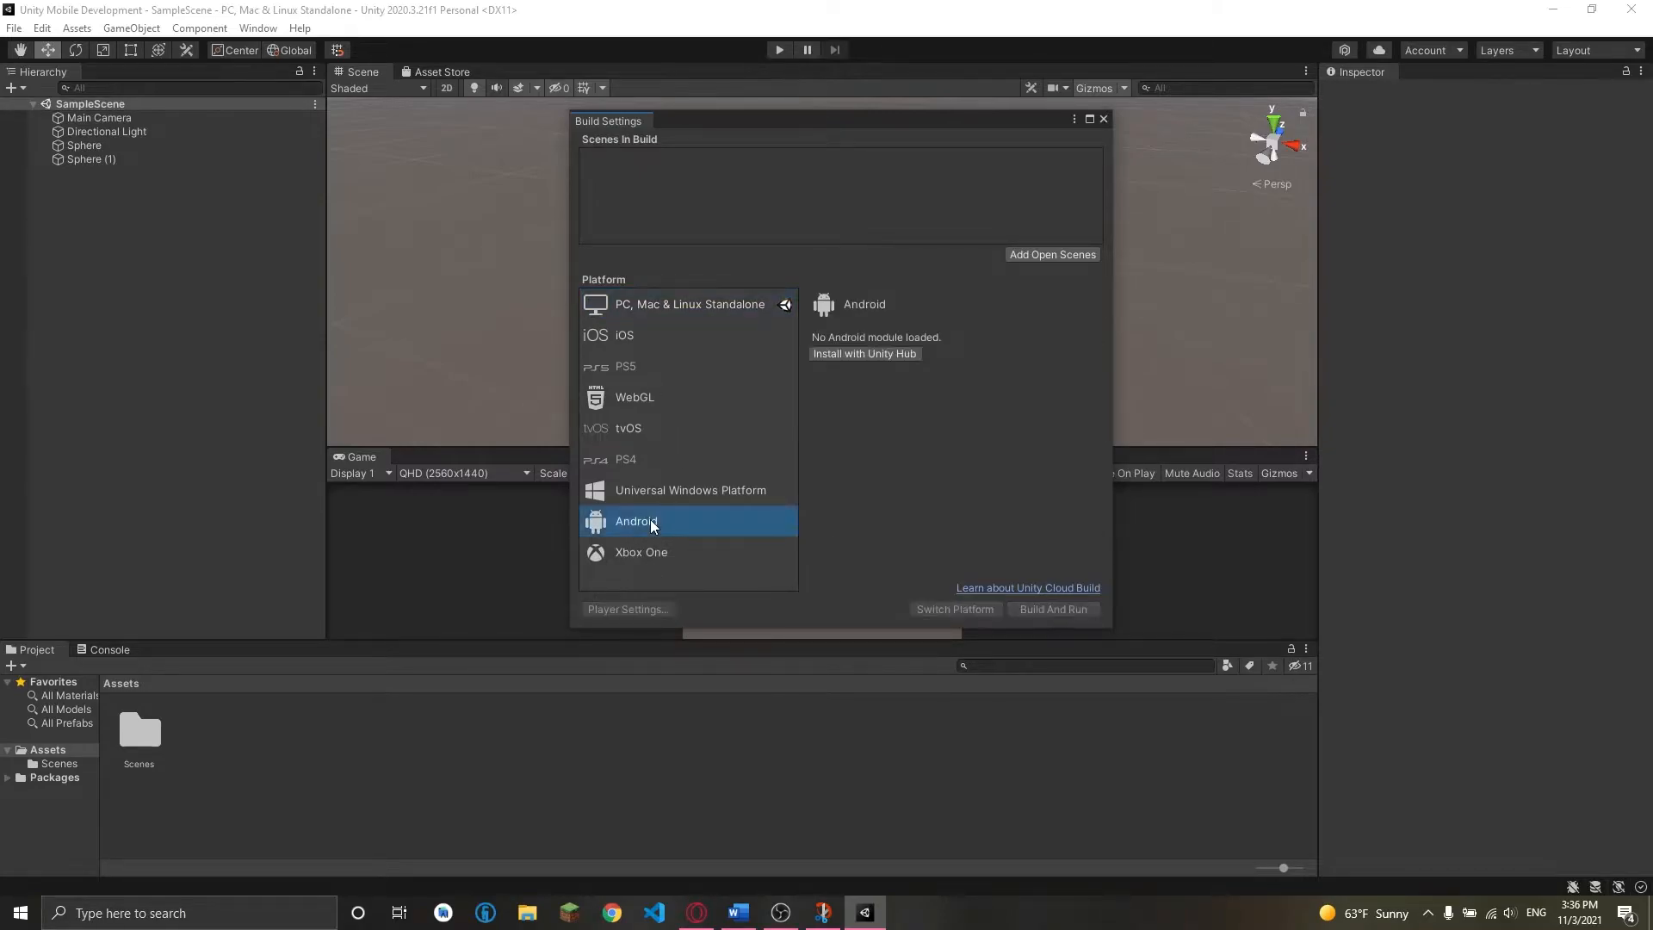
pyautogui.click(894, 358)
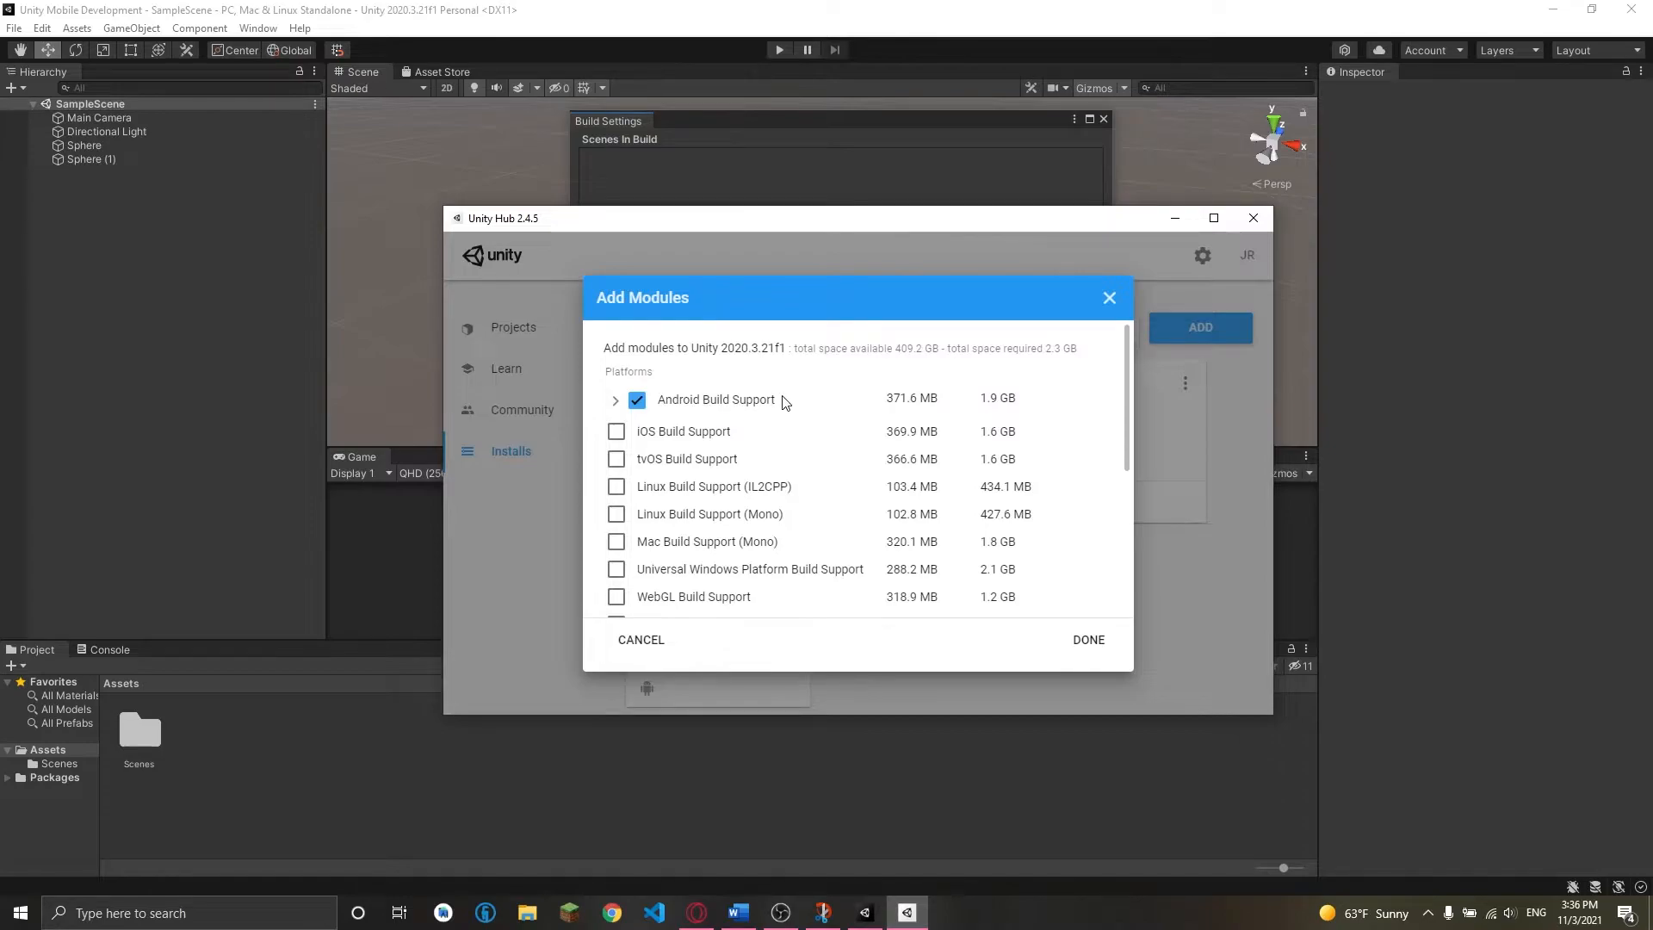
# Step: Include Android SDK & NDK Tools and OpenJDK with Android Build Support and proceed to the license terms
pyautogui.click(615, 403)
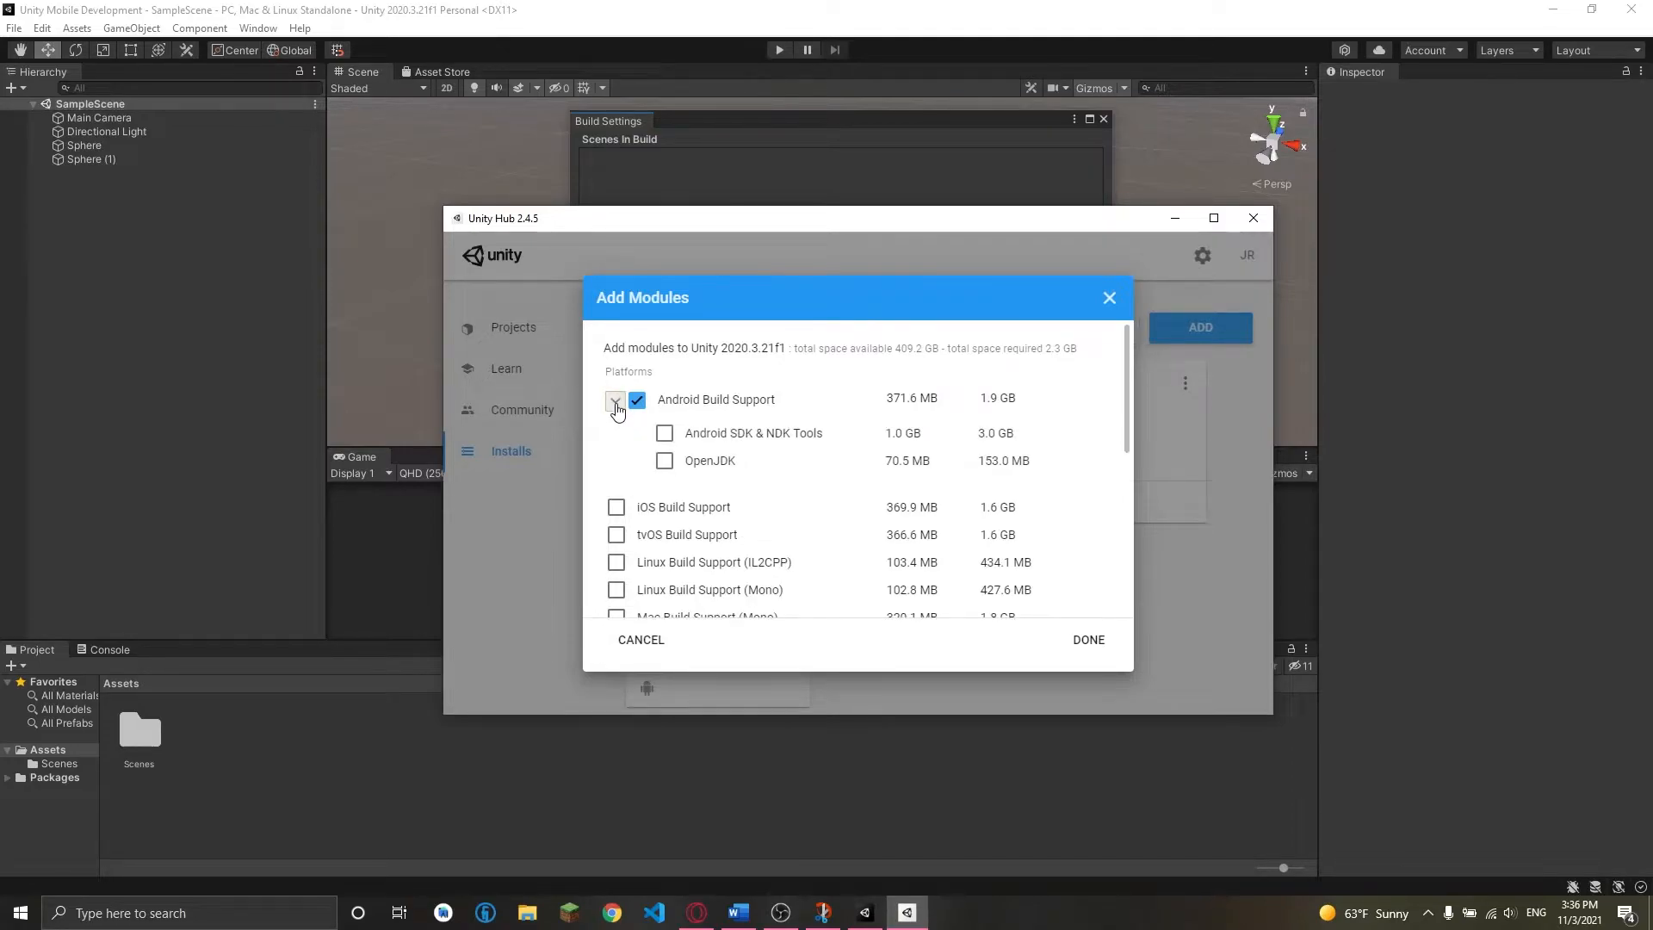
pyautogui.click(665, 436)
pyautogui.click(665, 462)
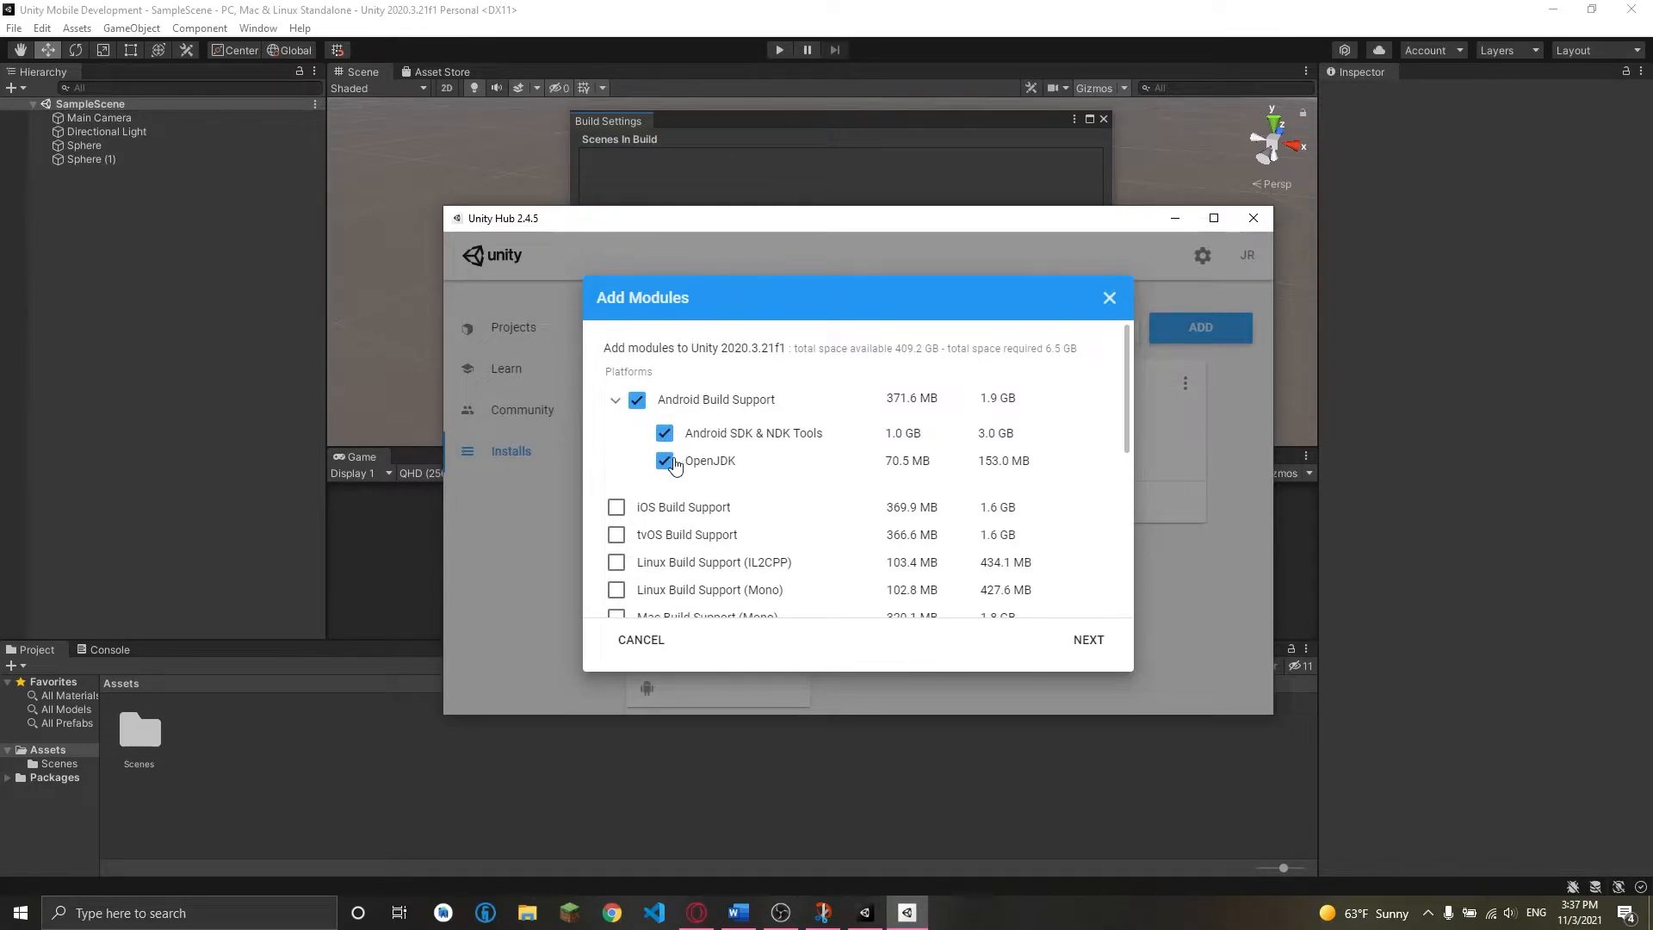
pyautogui.scroll(-10, 686, 542)
pyautogui.scroll(10, 686, 542)
pyautogui.click(1090, 648)
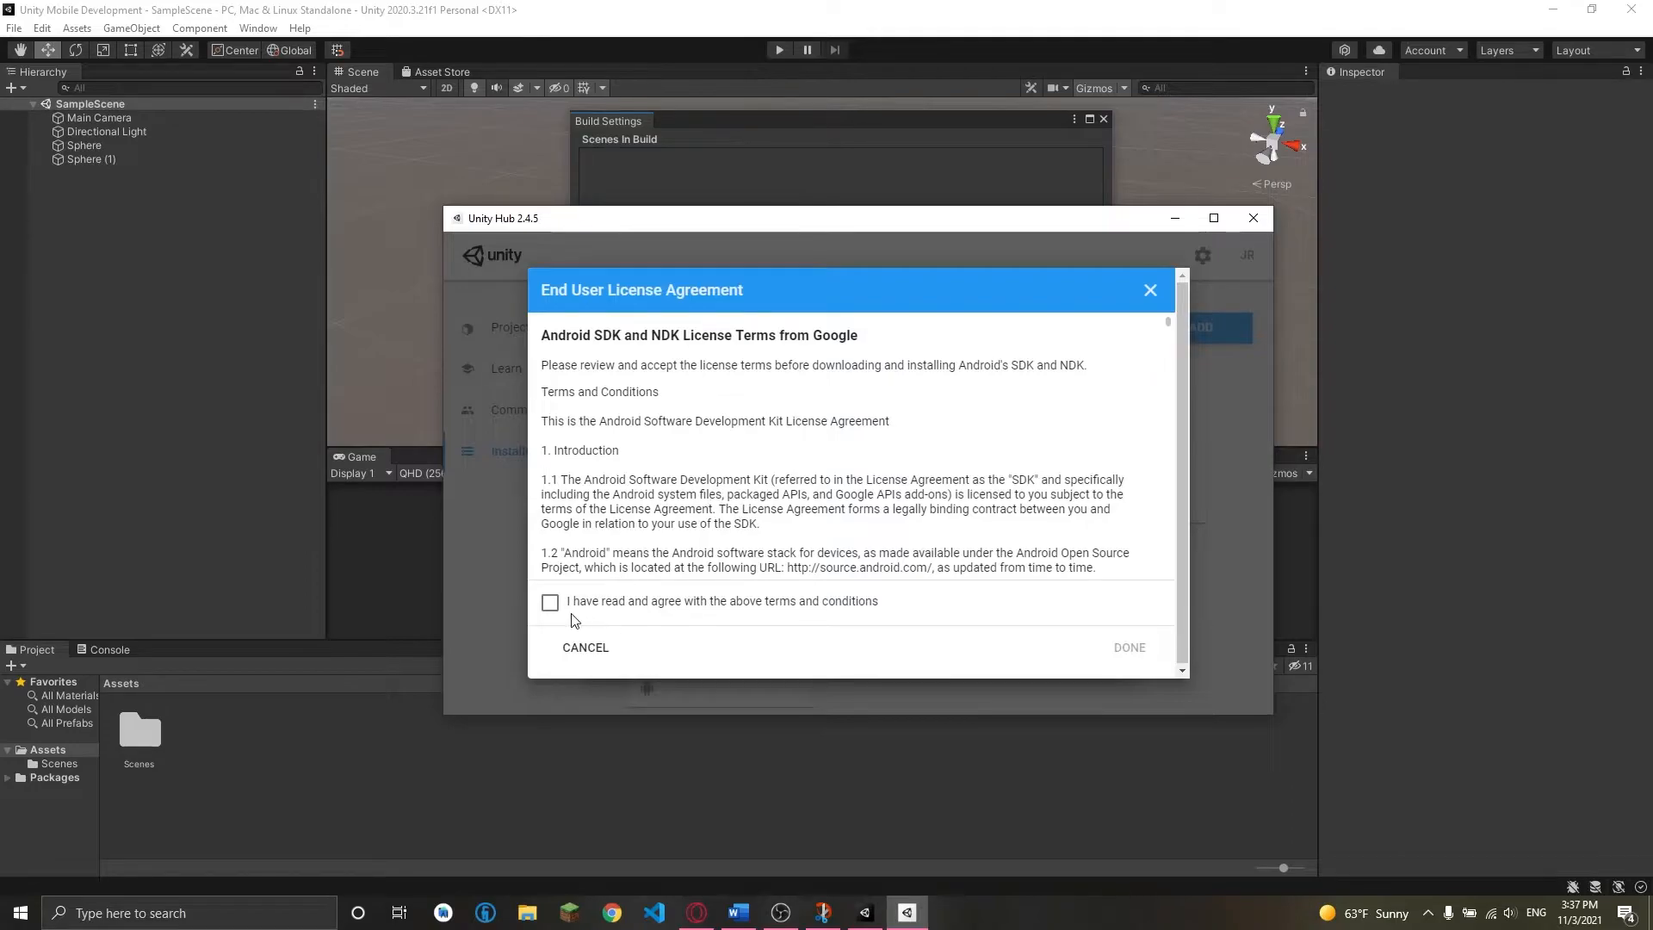
# Step: Agree to the Android SDK and NDK license terms and start the module installation
pyautogui.click(550, 602)
pyautogui.scroll(-15, 868, 457)
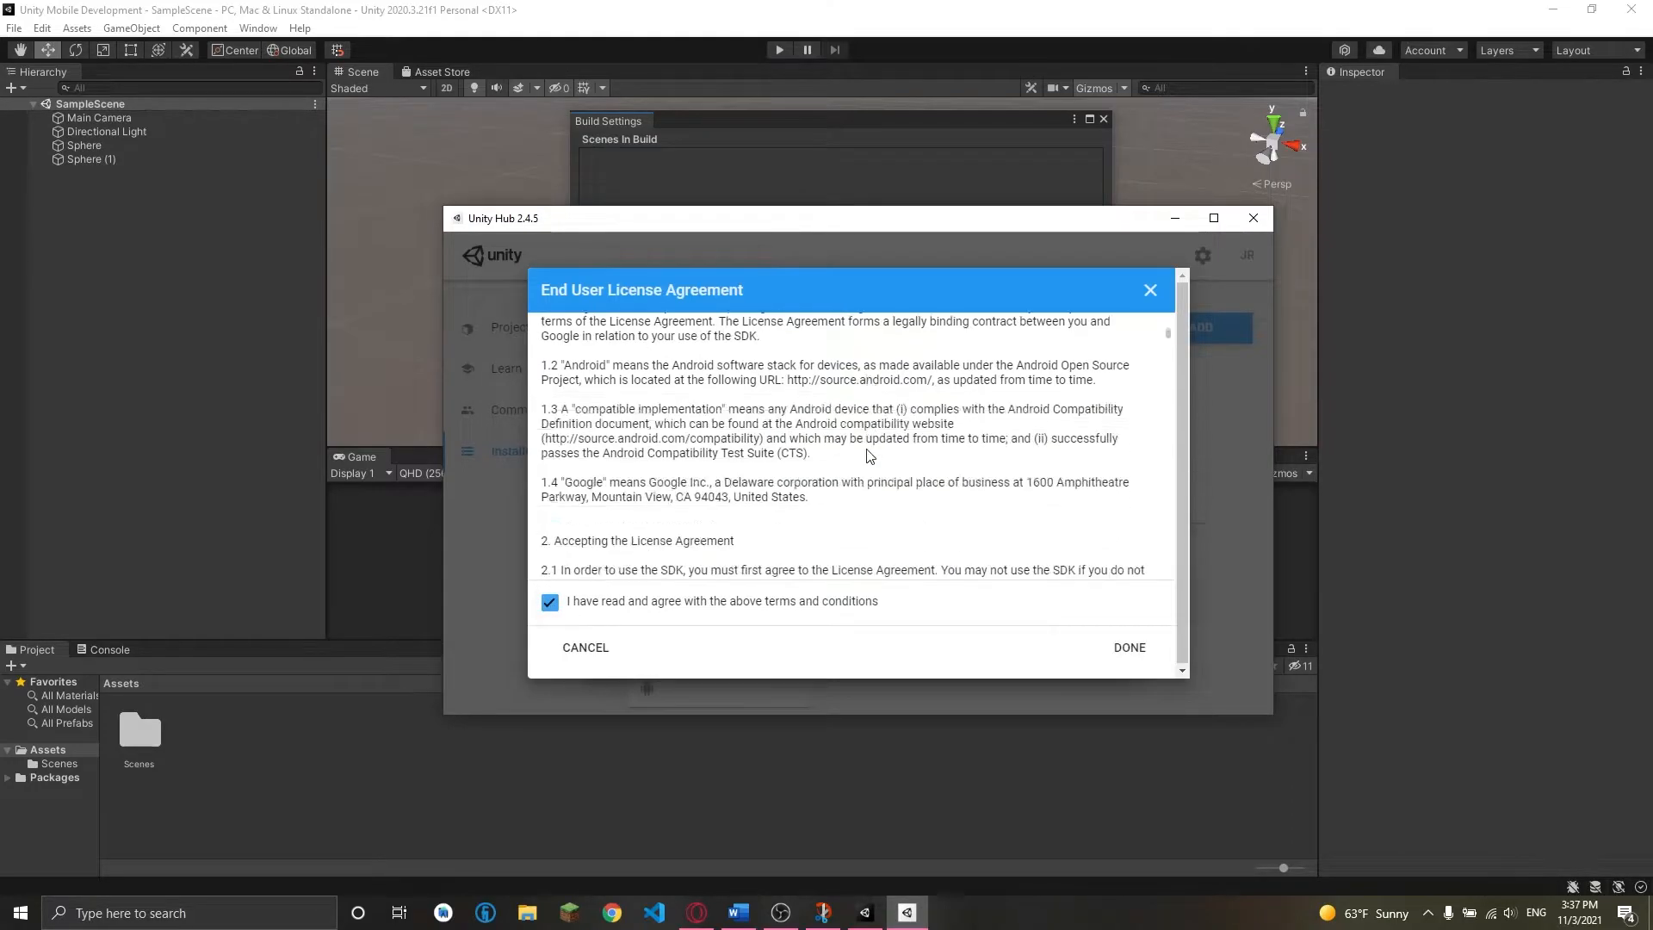
pyautogui.scroll(-10, 868, 456)
pyautogui.click(1129, 648)
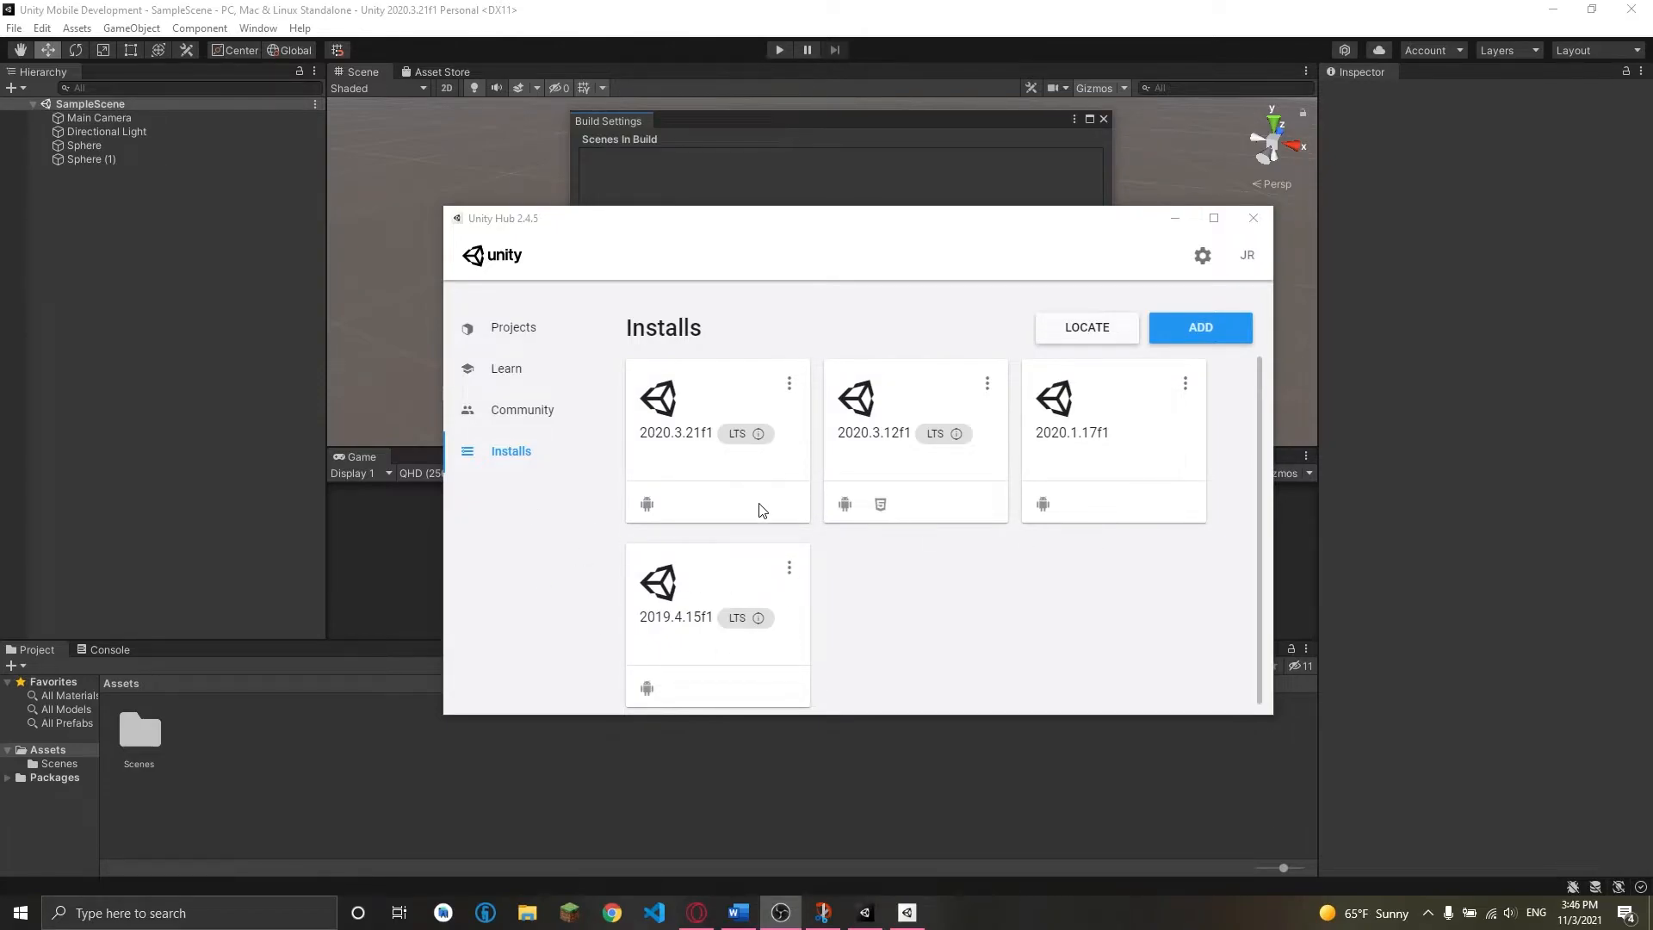
# Step: Check which Android Build Support modules are installed for Unity 2019.4.15f1, without changing them
pyautogui.click(789, 568)
pyautogui.click(696, 580)
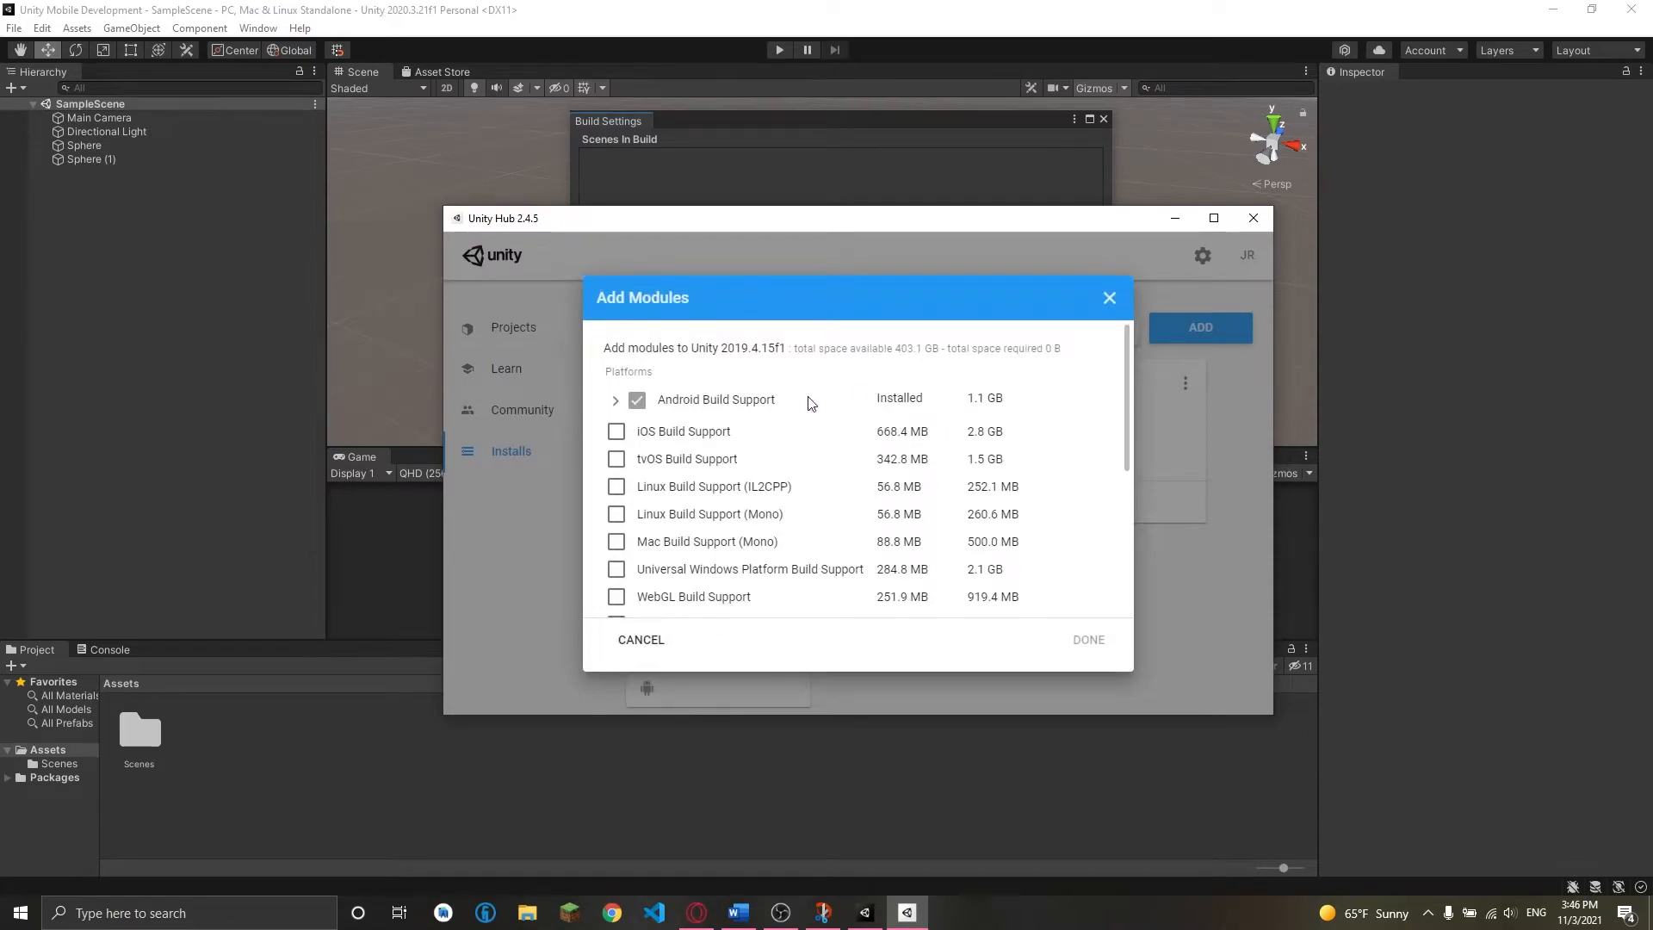
pyautogui.click(616, 401)
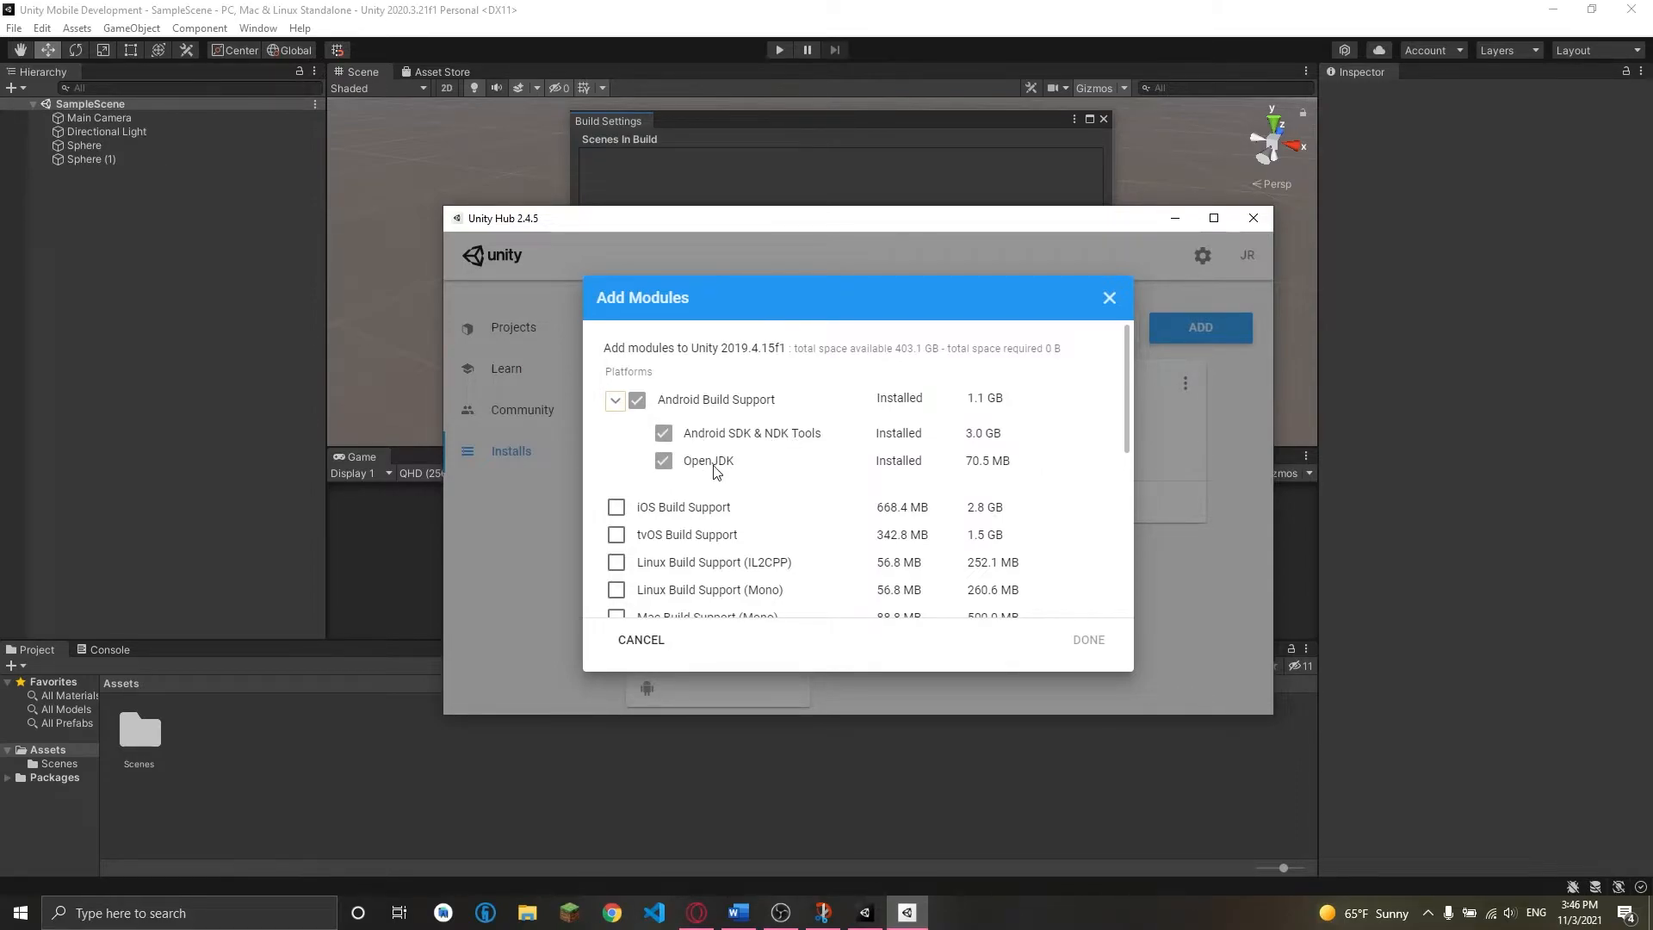
pyautogui.click(1109, 300)
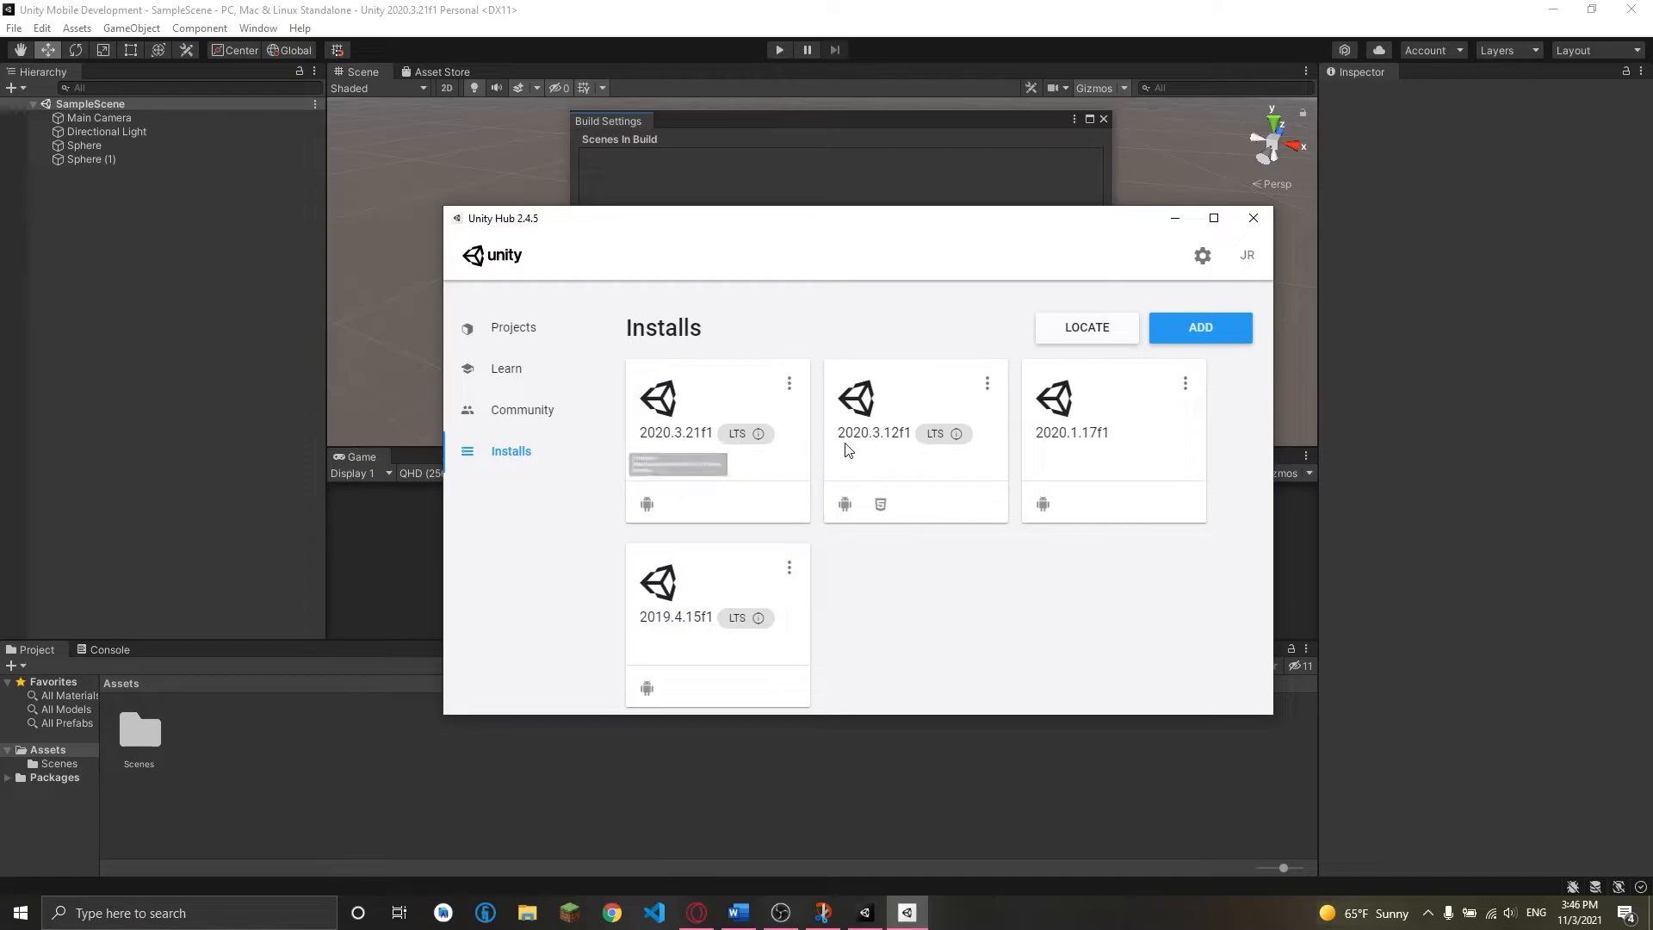
# Step: Close Unity Hub, Build Settings and the editor, relaunch Unity through a system search for "unity", and reopen the Unity Mobile Development project
pyautogui.click(1253, 218)
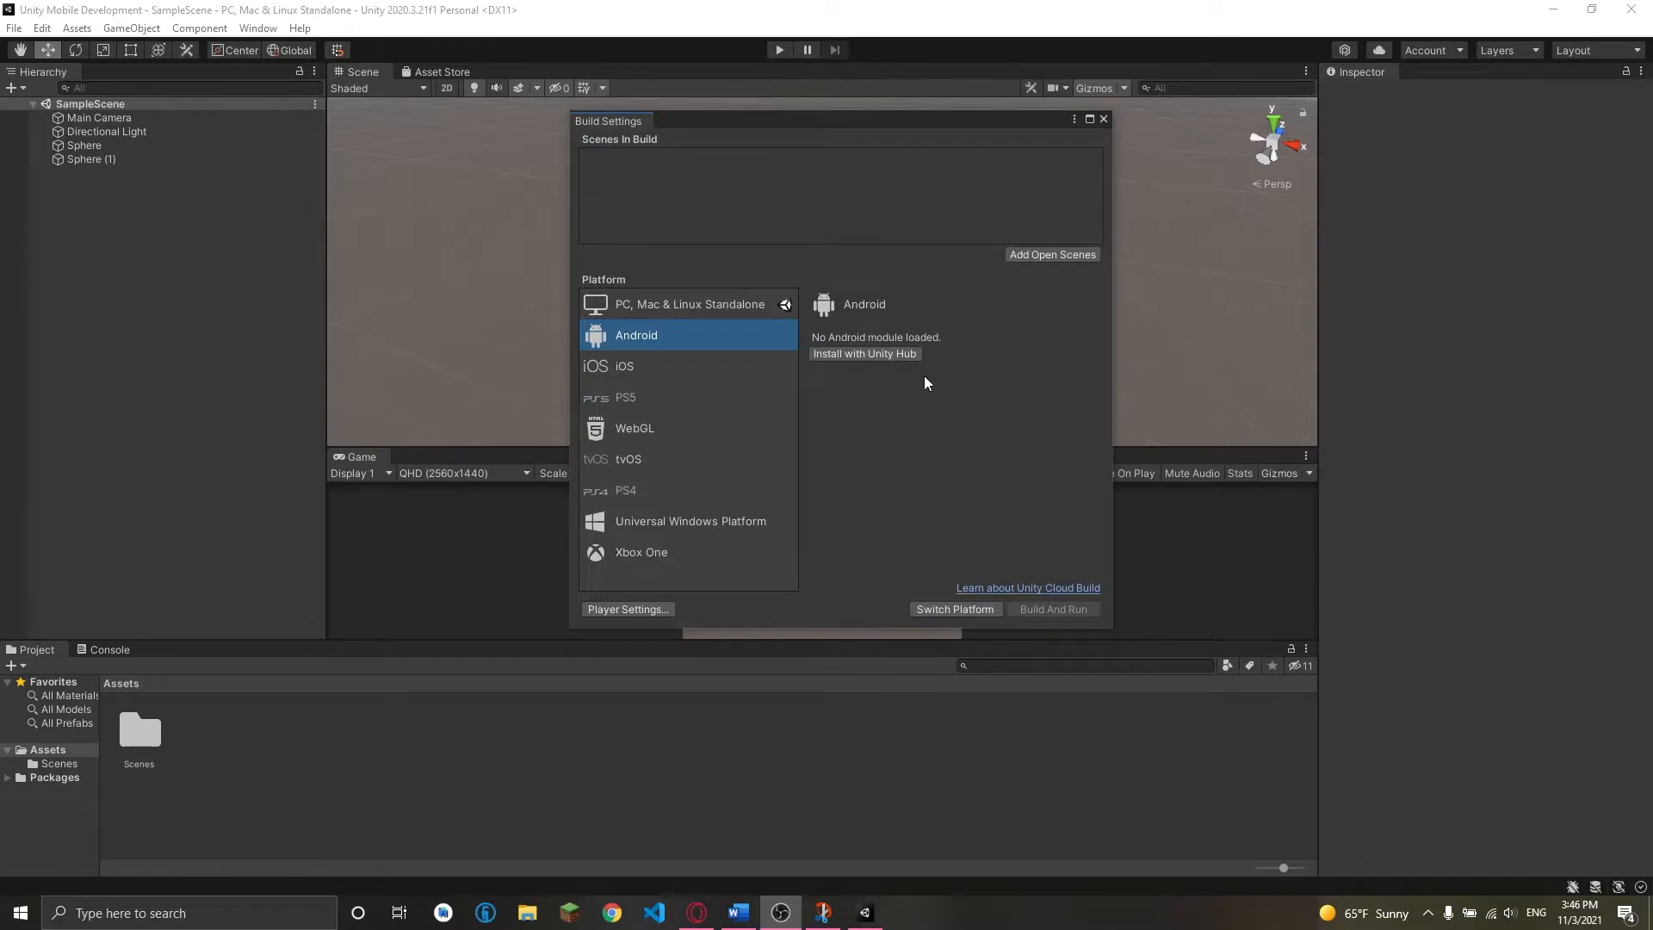
pyautogui.click(1103, 120)
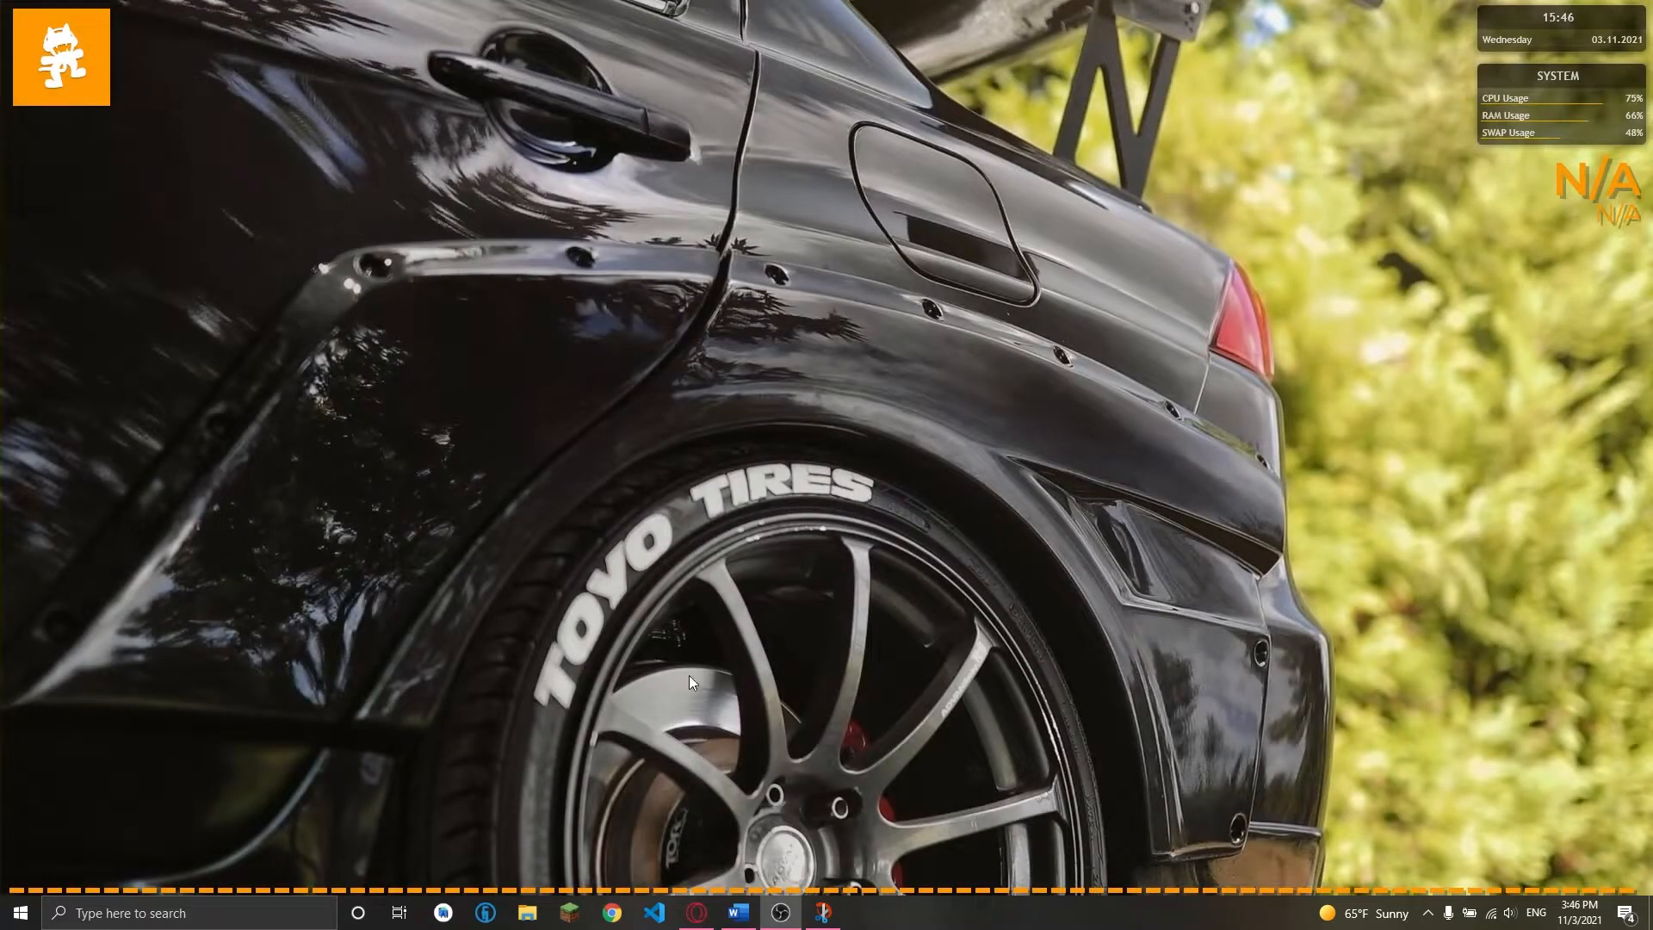
pyautogui.click(172, 913)
pyautogui.write('un')
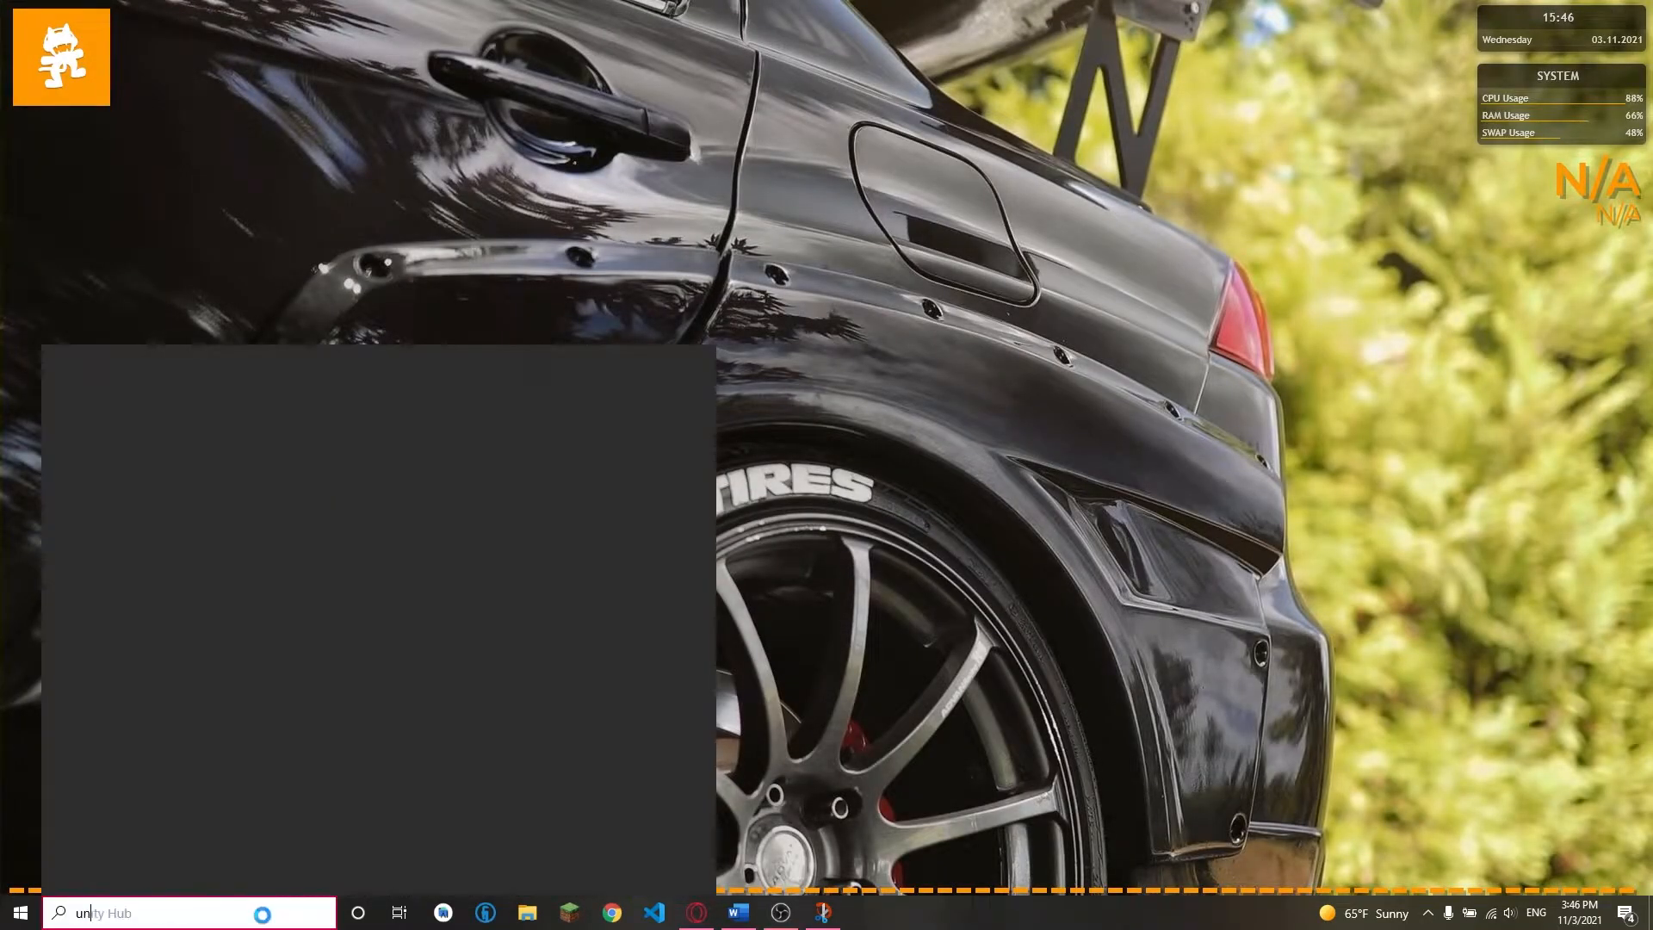
pyautogui.write('ity')
pyautogui.click(201, 520)
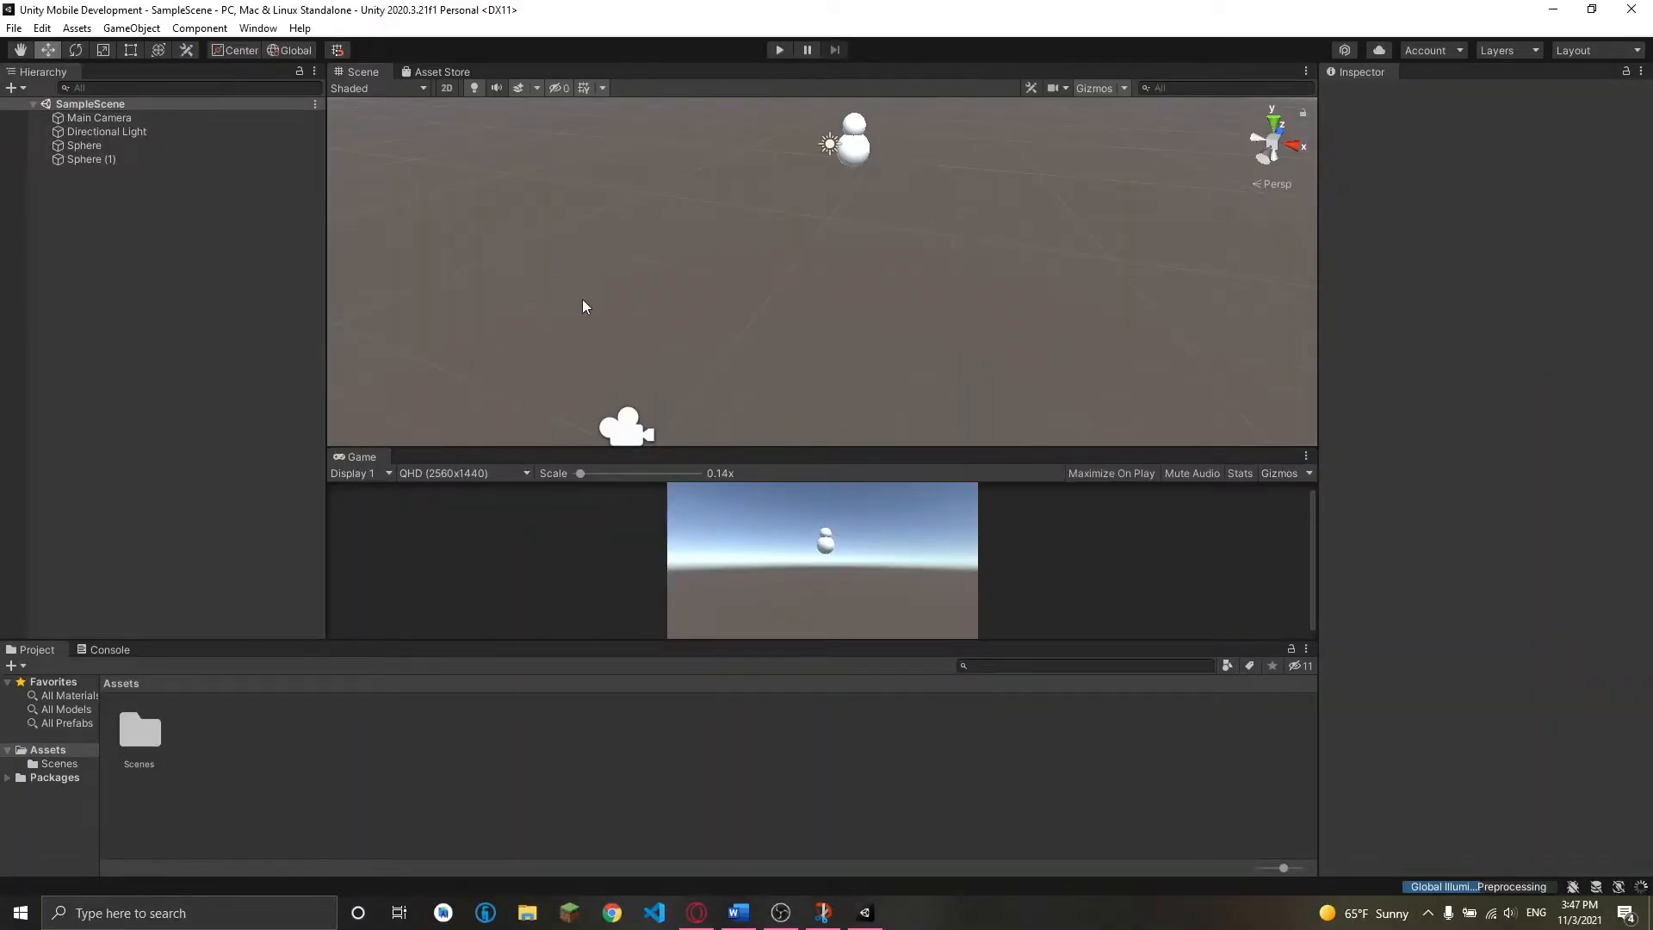
# Step: Switch the project's build platform from PC, Mac & Linux Standalone to Android and close Build Settings
pyautogui.click(13, 28)
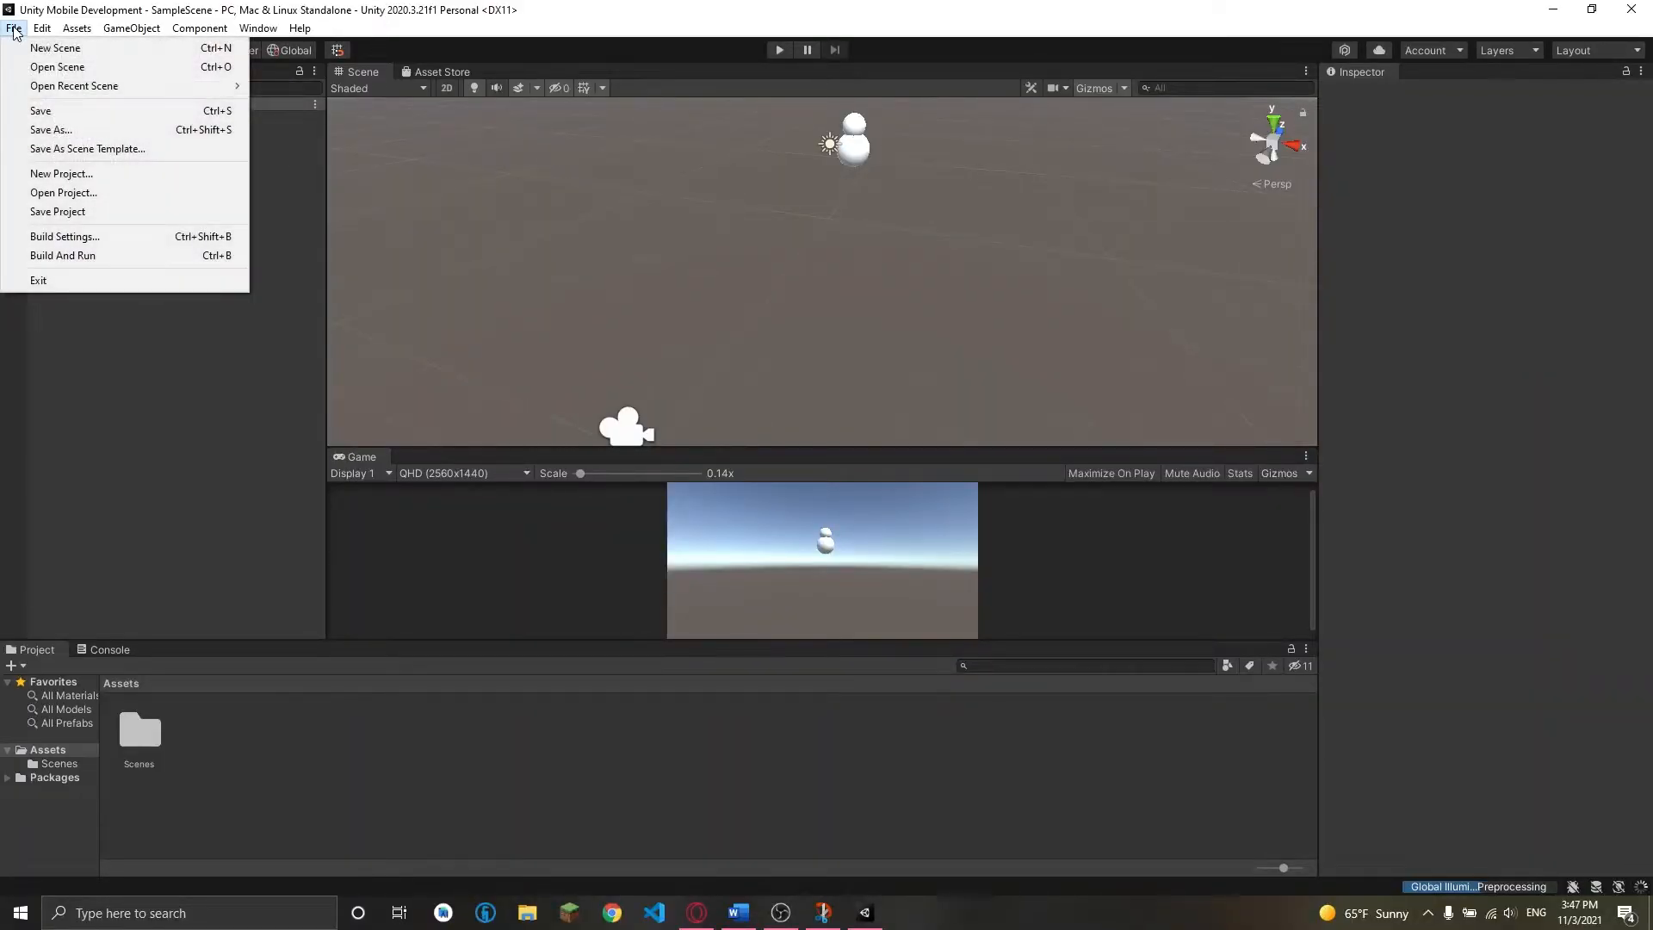
pyautogui.click(86, 243)
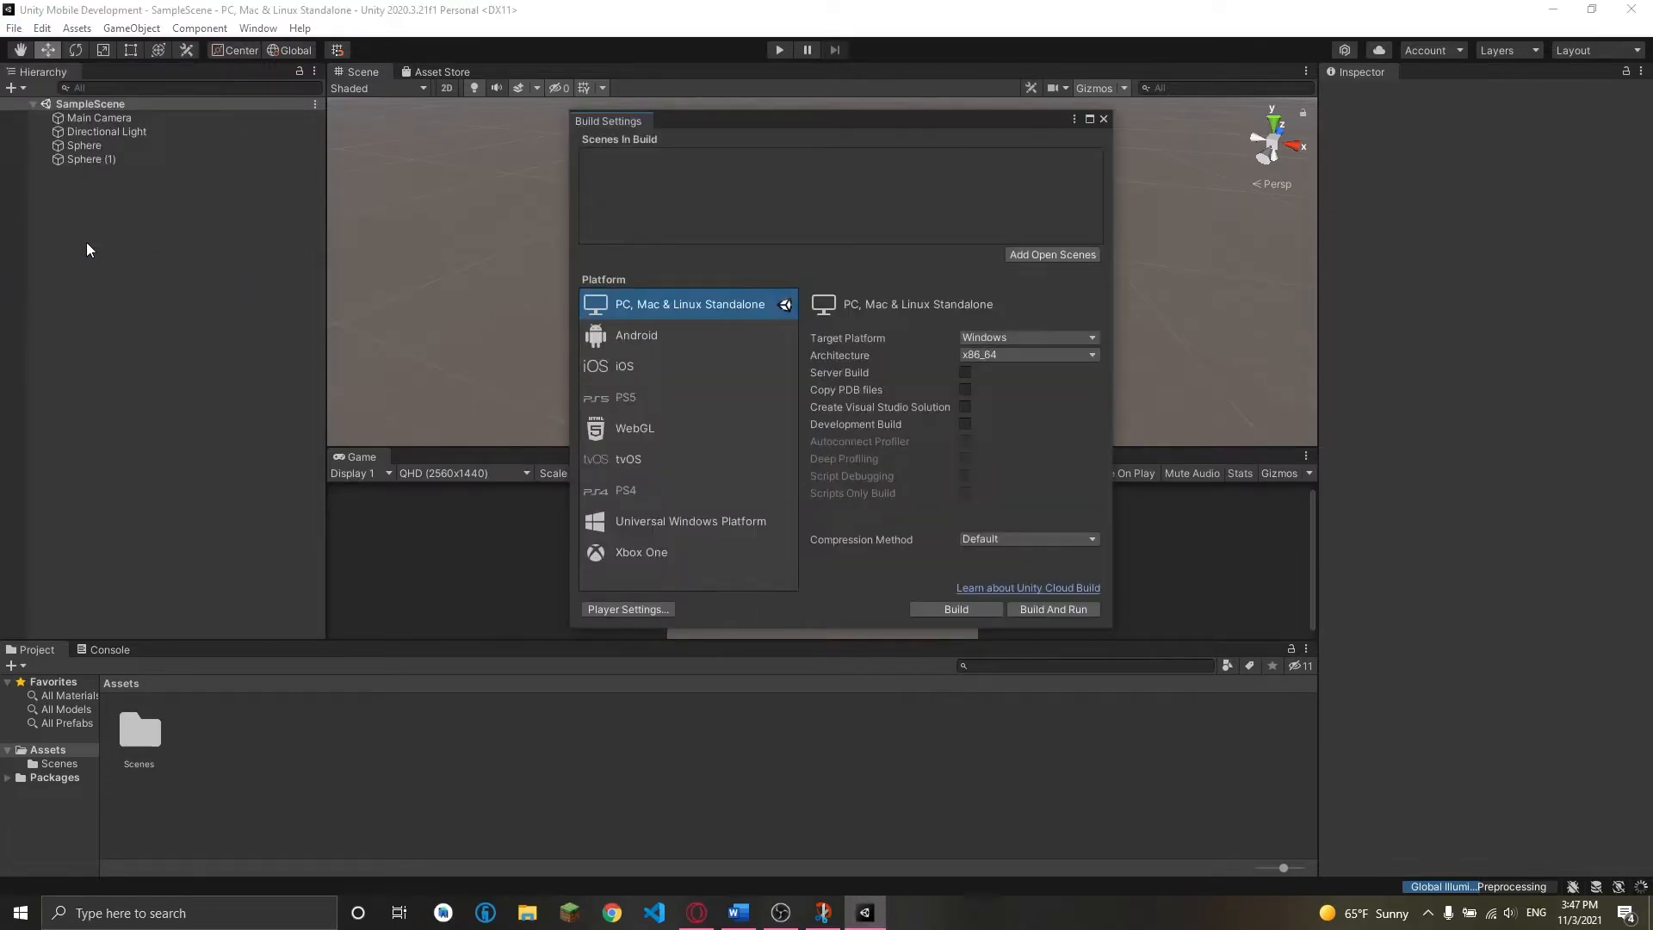
pyautogui.click(639, 338)
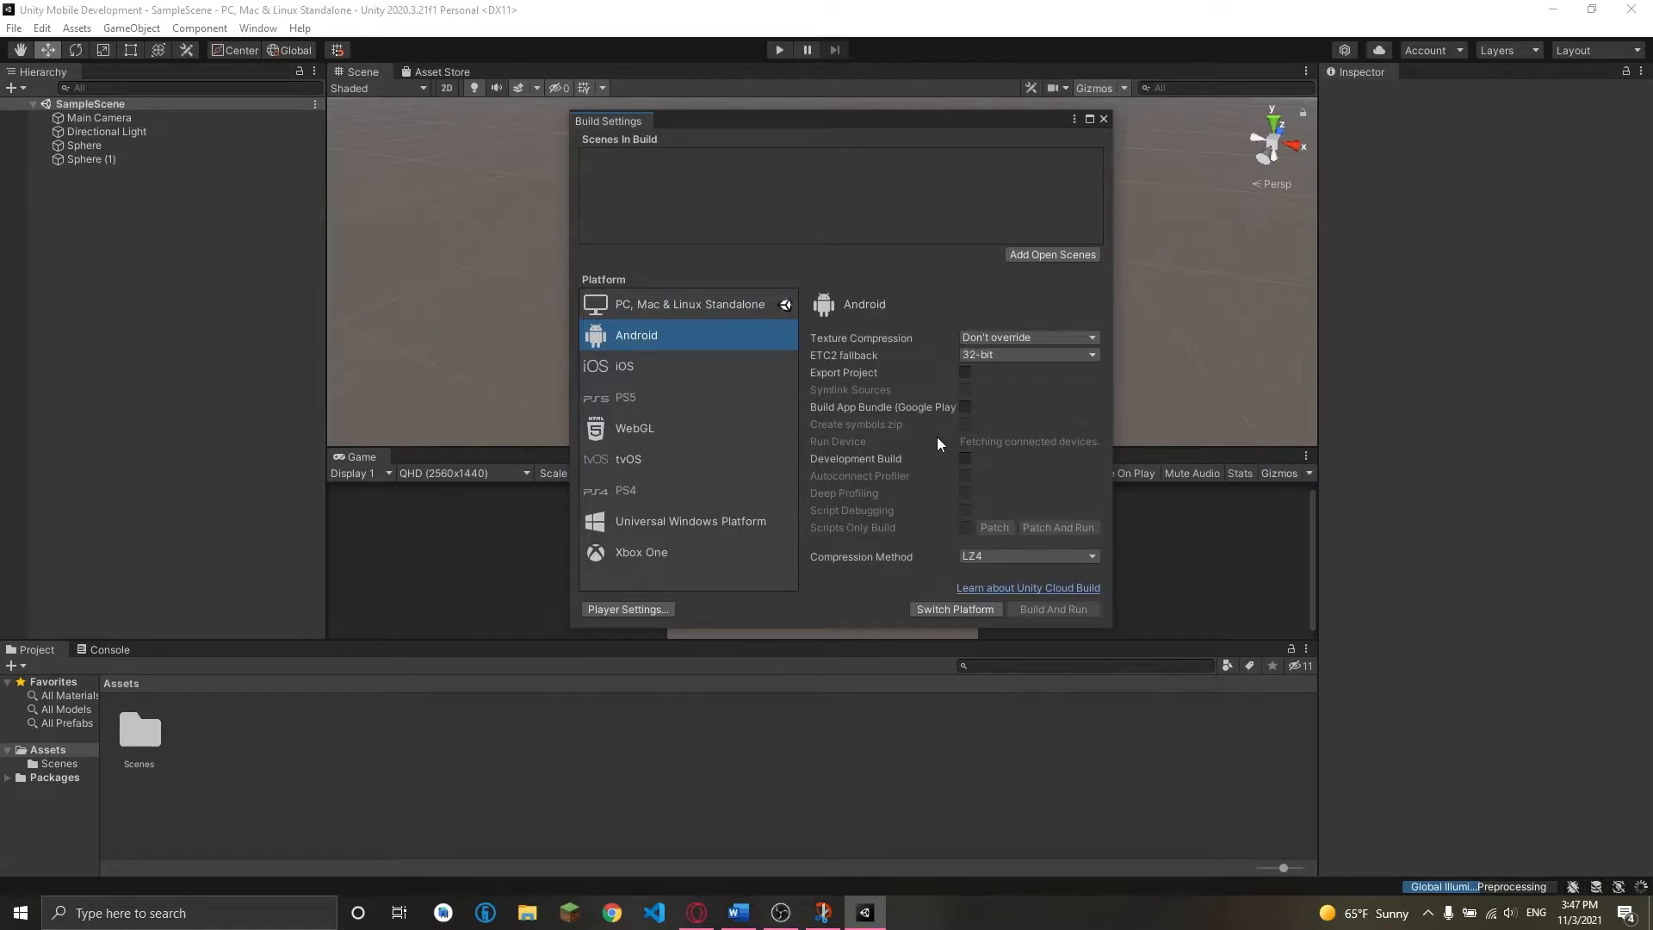
pyautogui.click(932, 612)
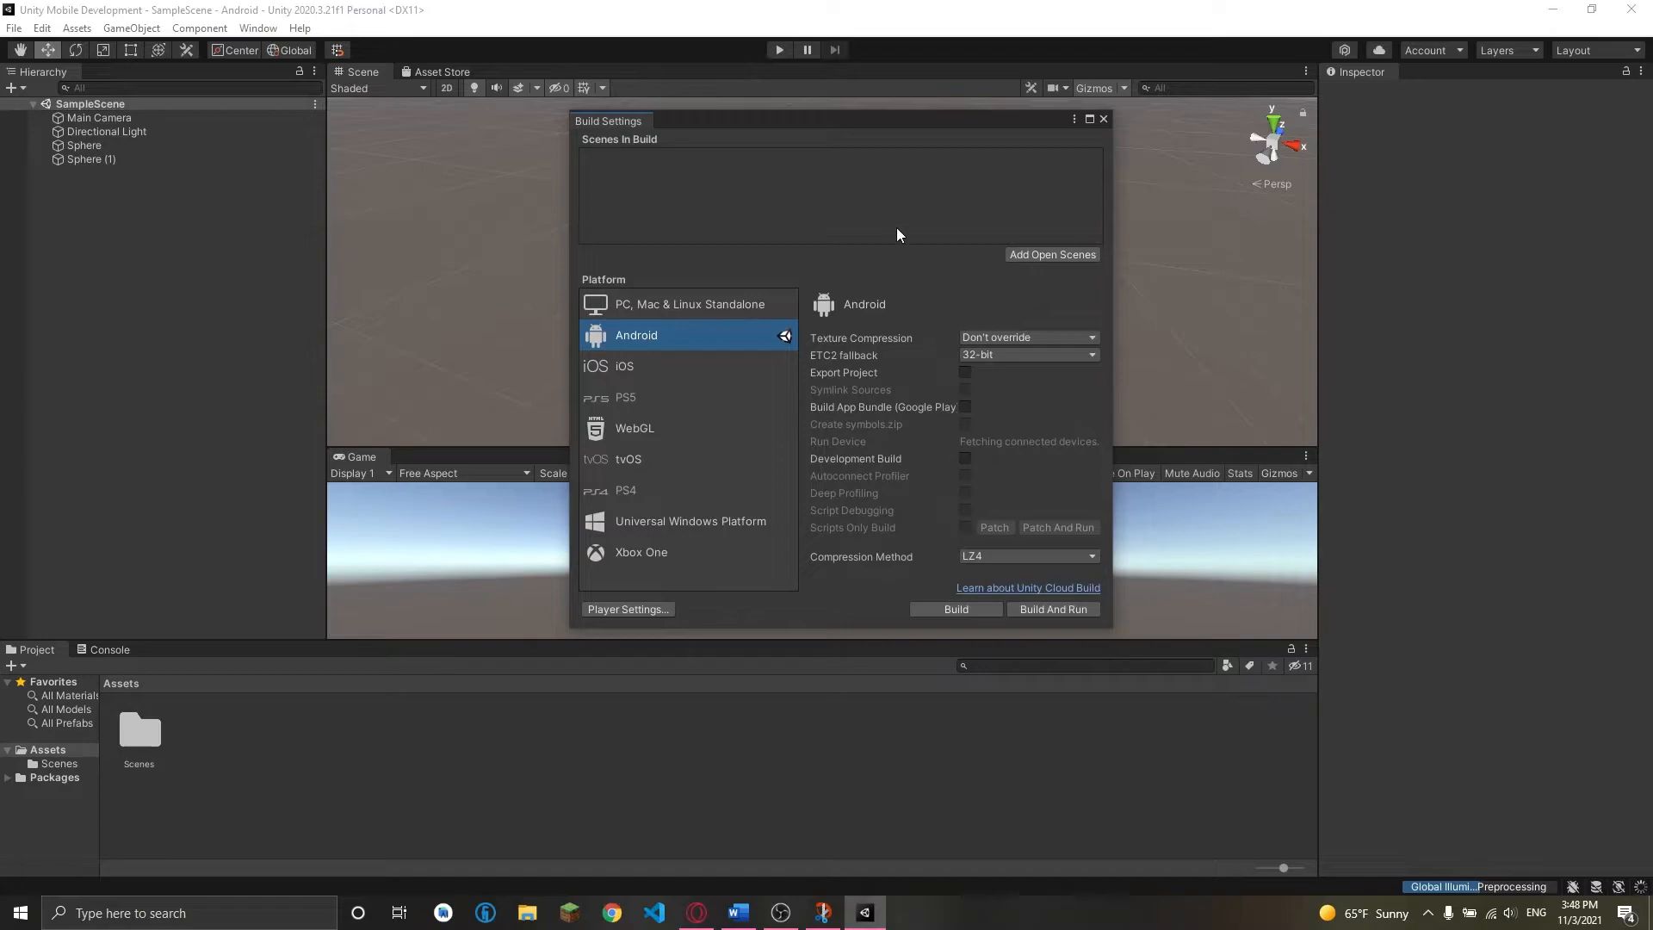
pyautogui.click(1103, 119)
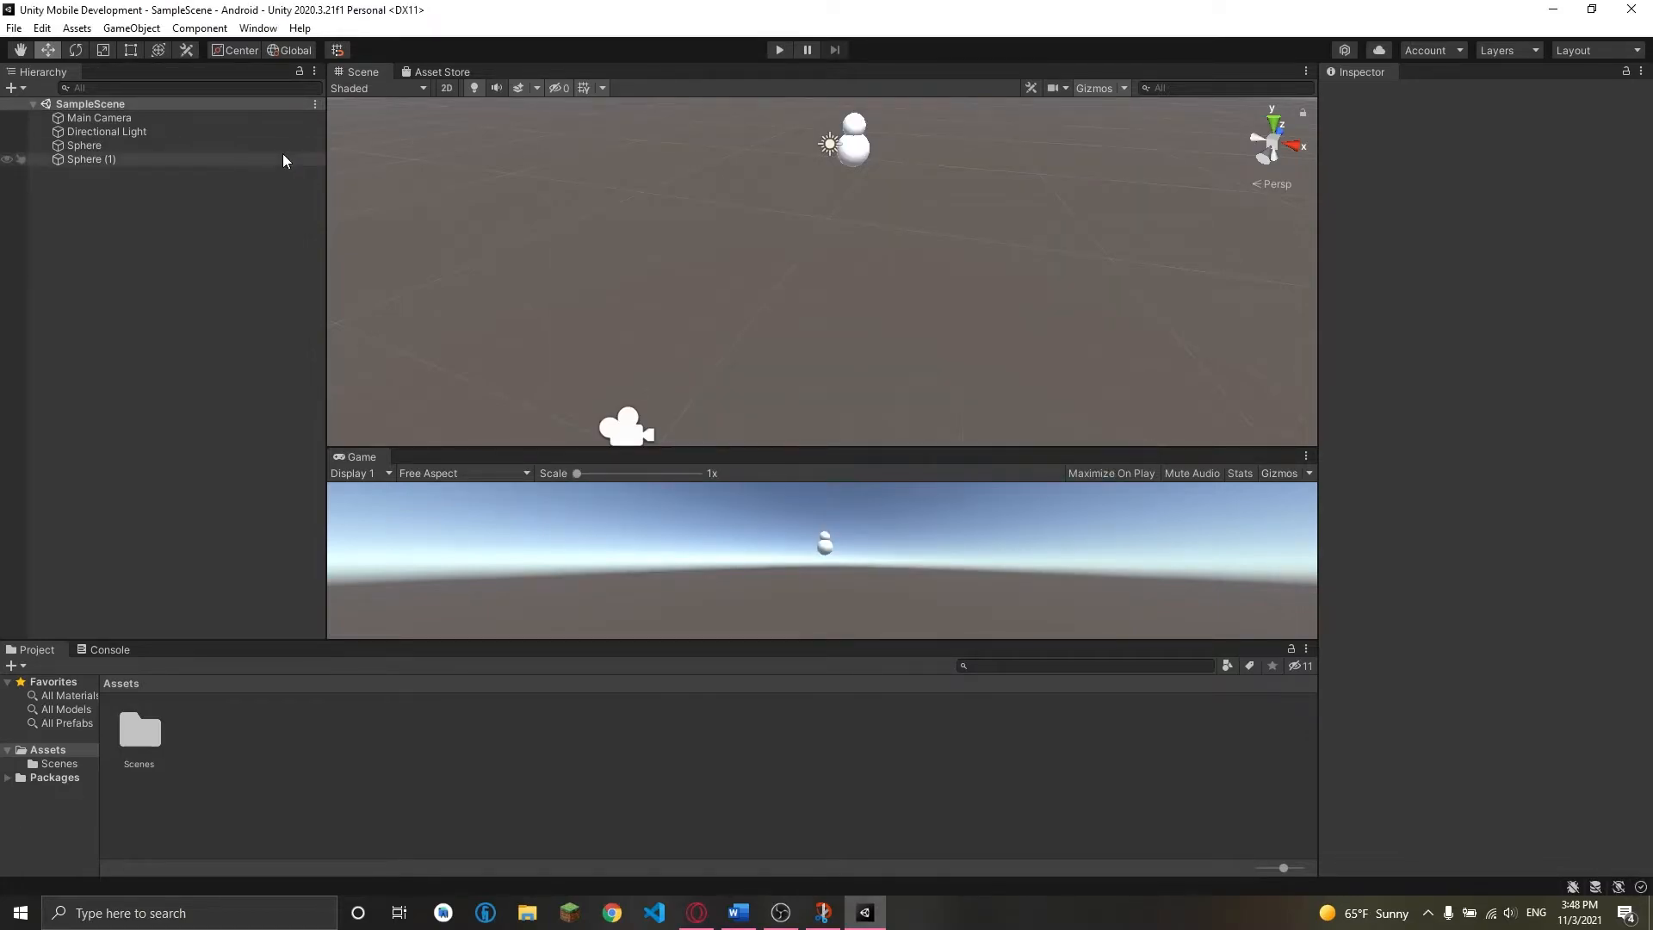
# Step: Check the Android JDK, SDK, NDK and Gradle settings under External Tools in the Unity preferences
pyautogui.click(41, 28)
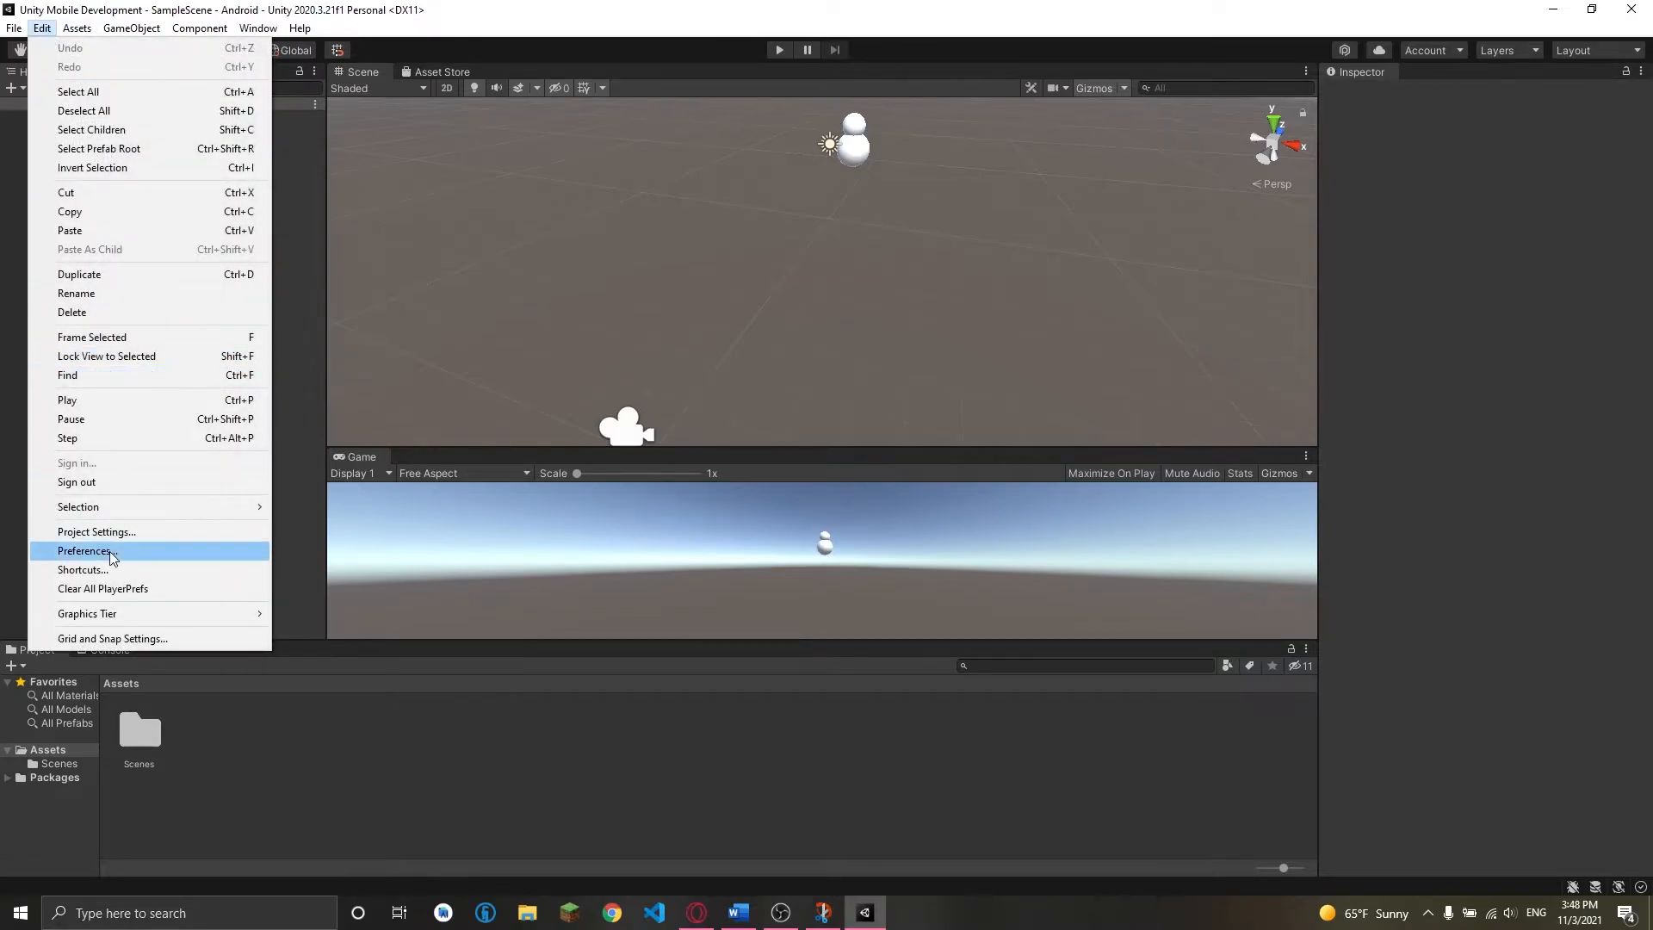
pyautogui.click(116, 556)
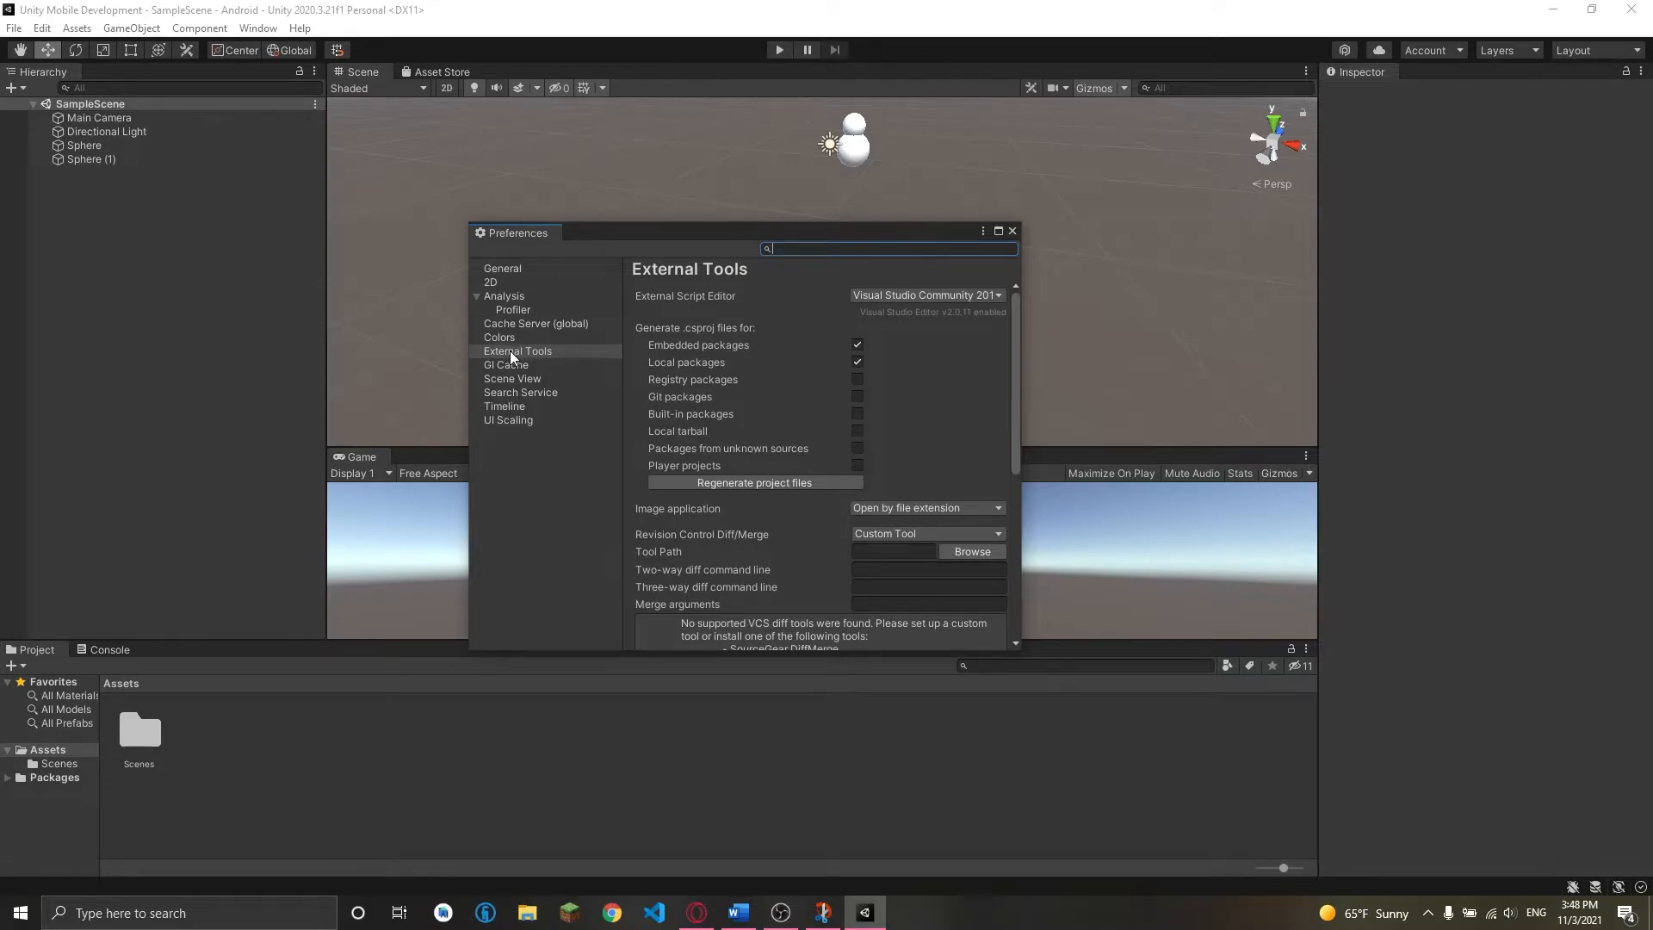
pyautogui.scroll(-7, 736, 473)
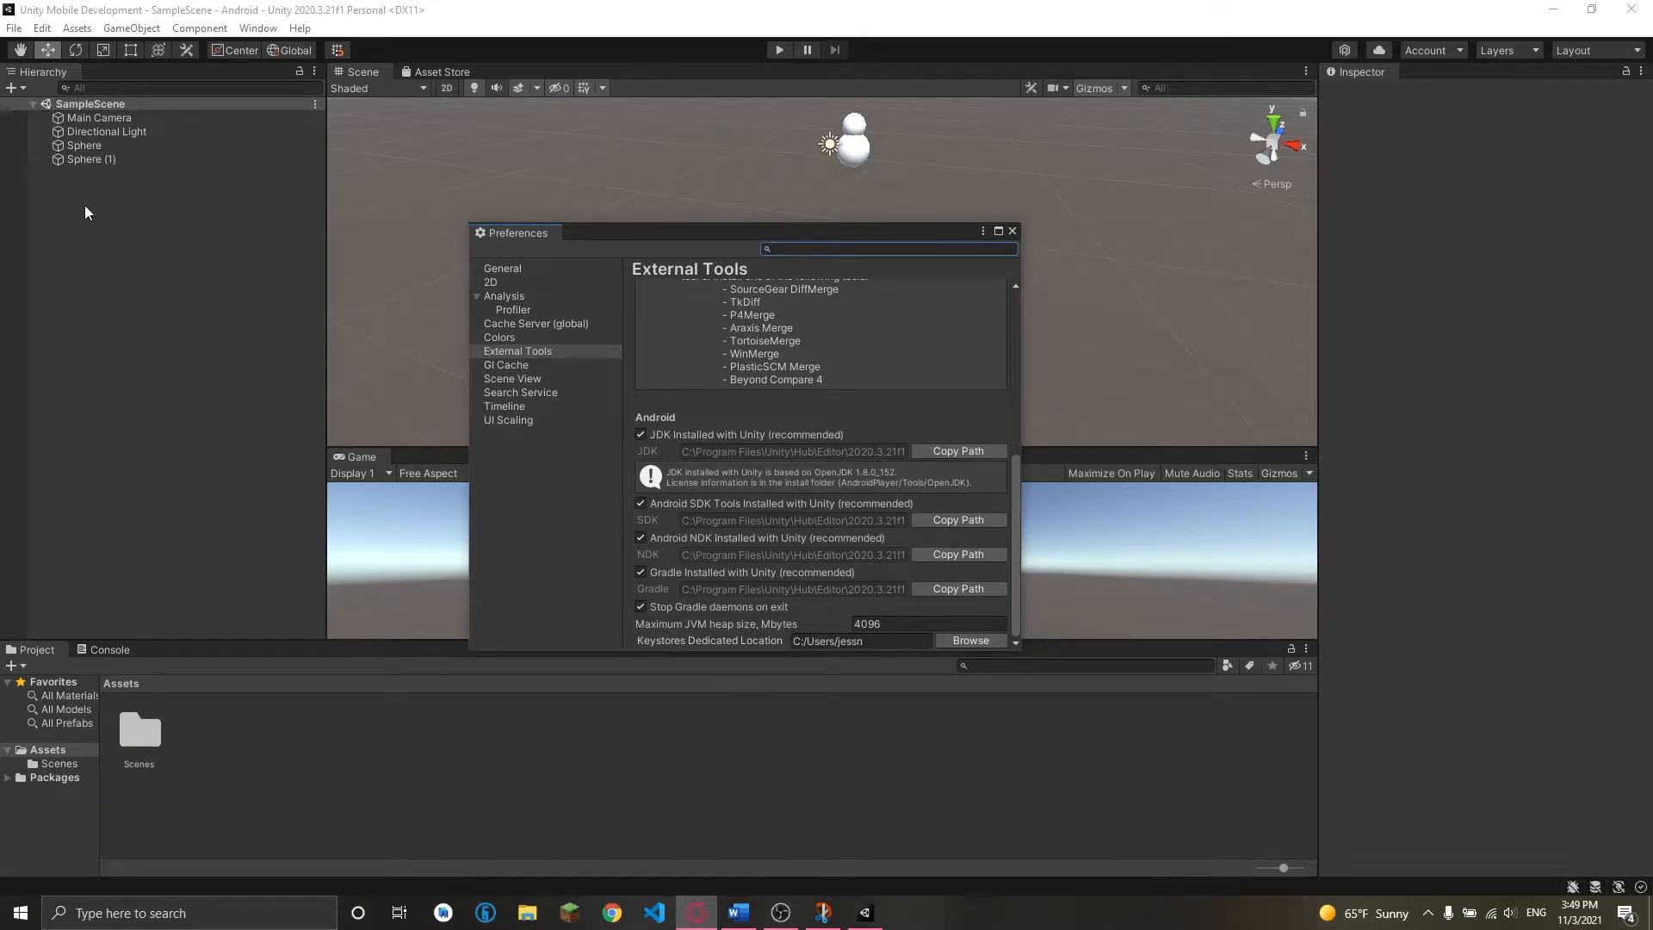
# Step: Switch to the web browser, search for "androidstudio" in a new tab and open the Android Studio download page
pyautogui.moveTo(0, 348); pyautogui.dragTo(1203, 3)
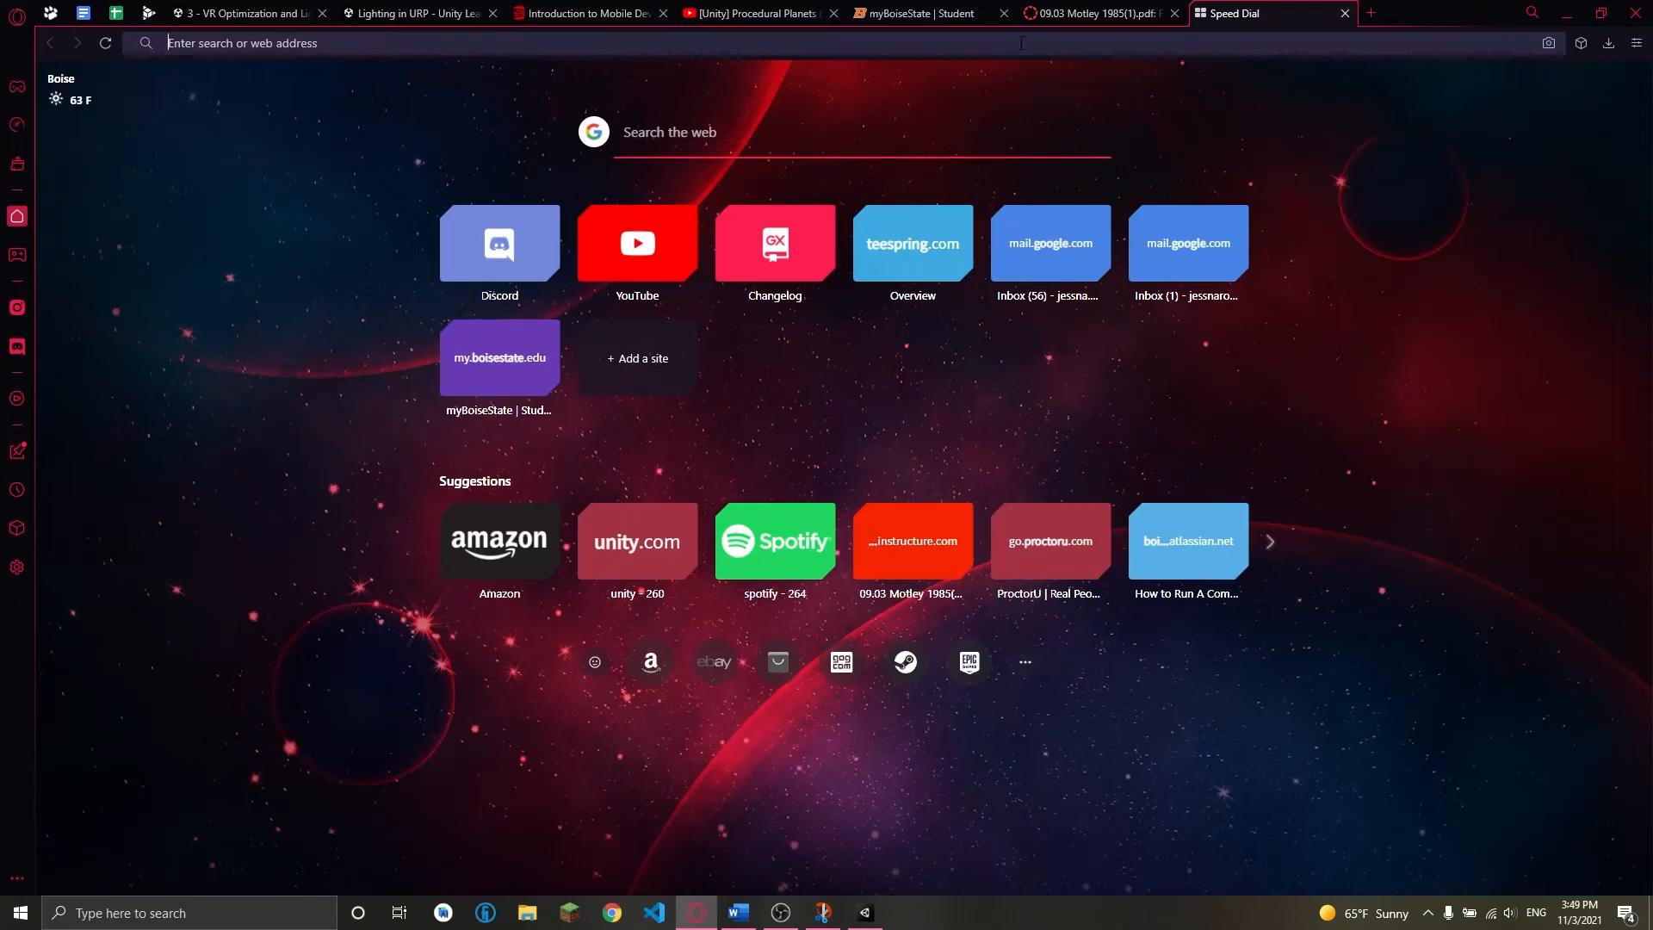
pyautogui.write('androidstudio')
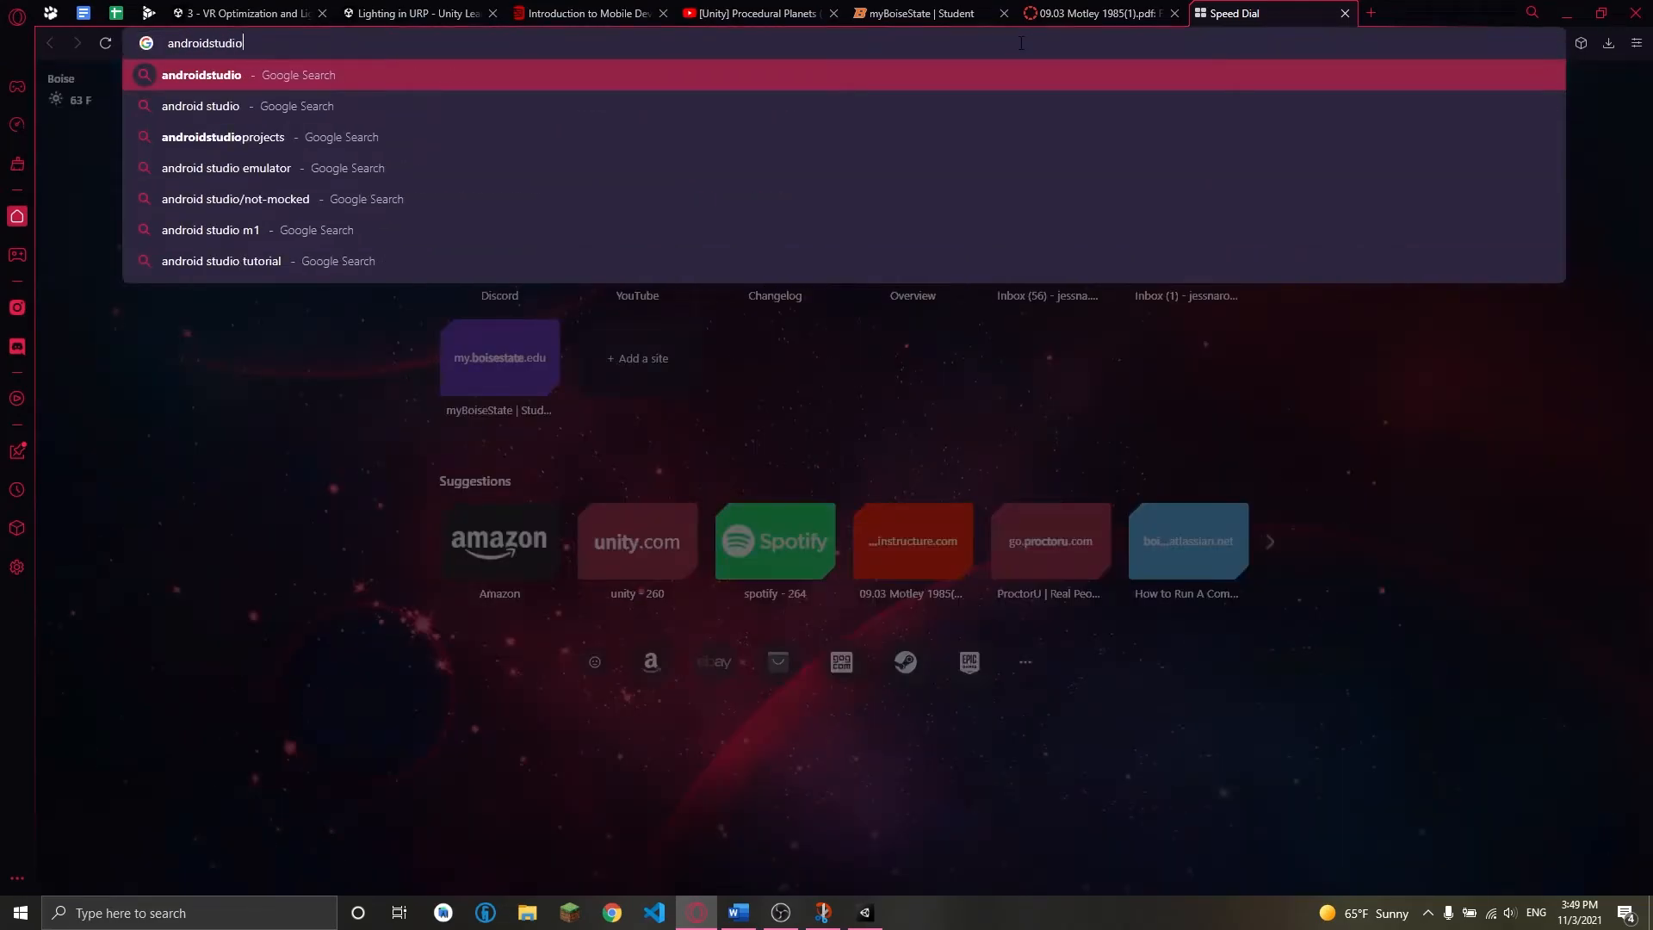
pyautogui.press('Return')
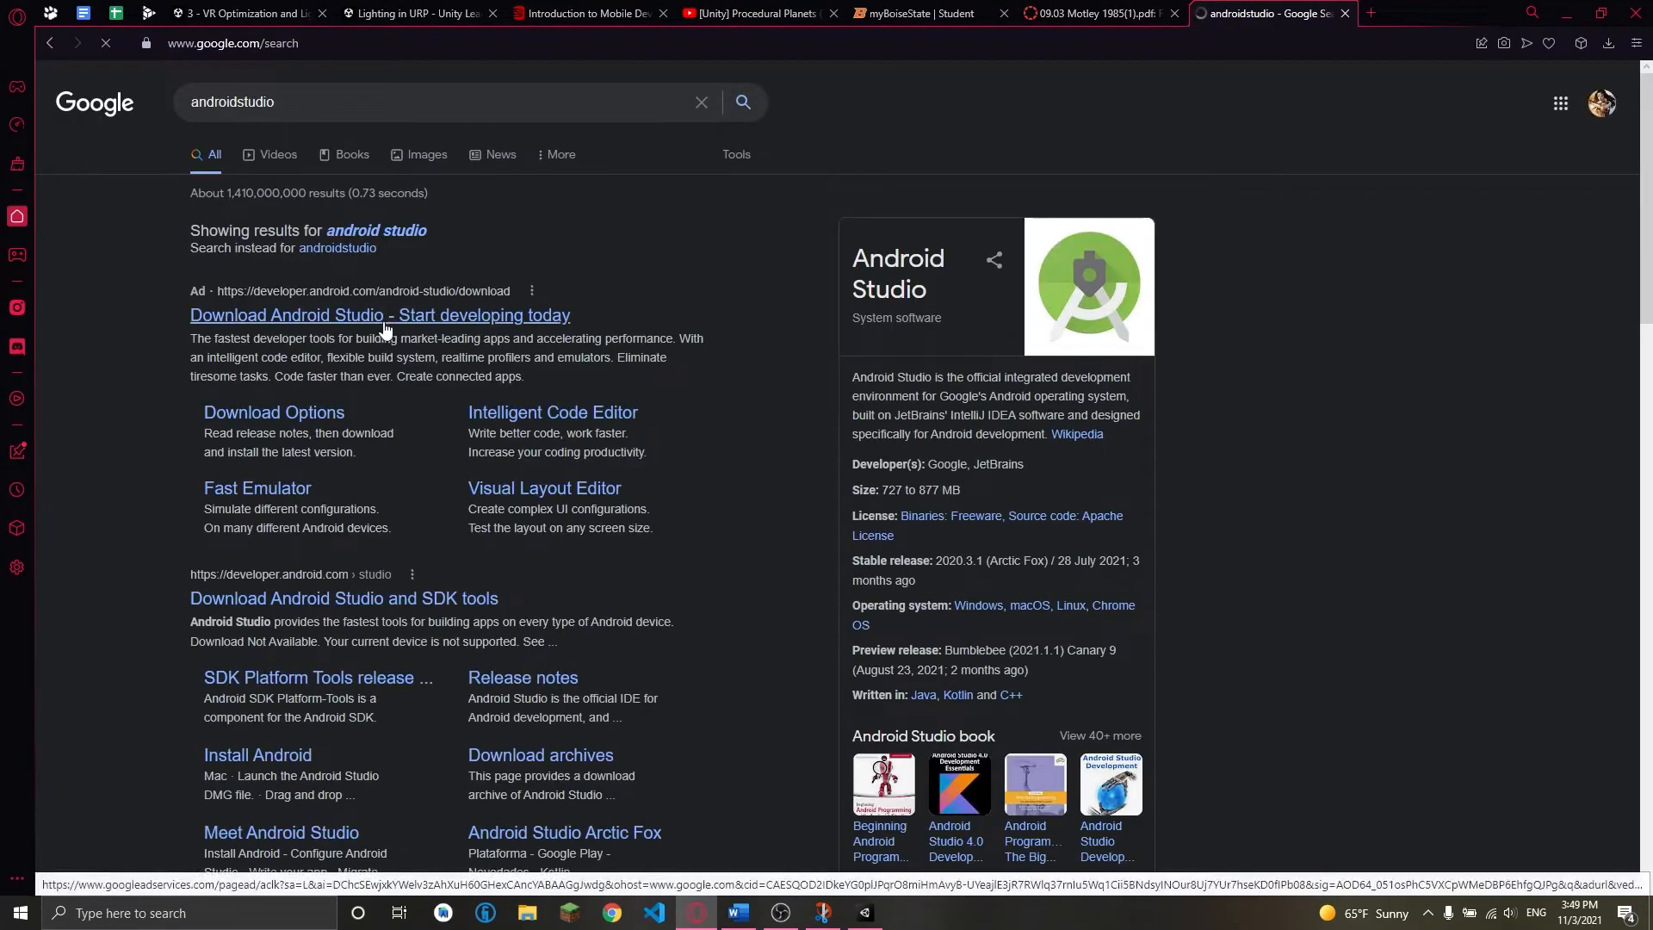
pyautogui.click(385, 328)
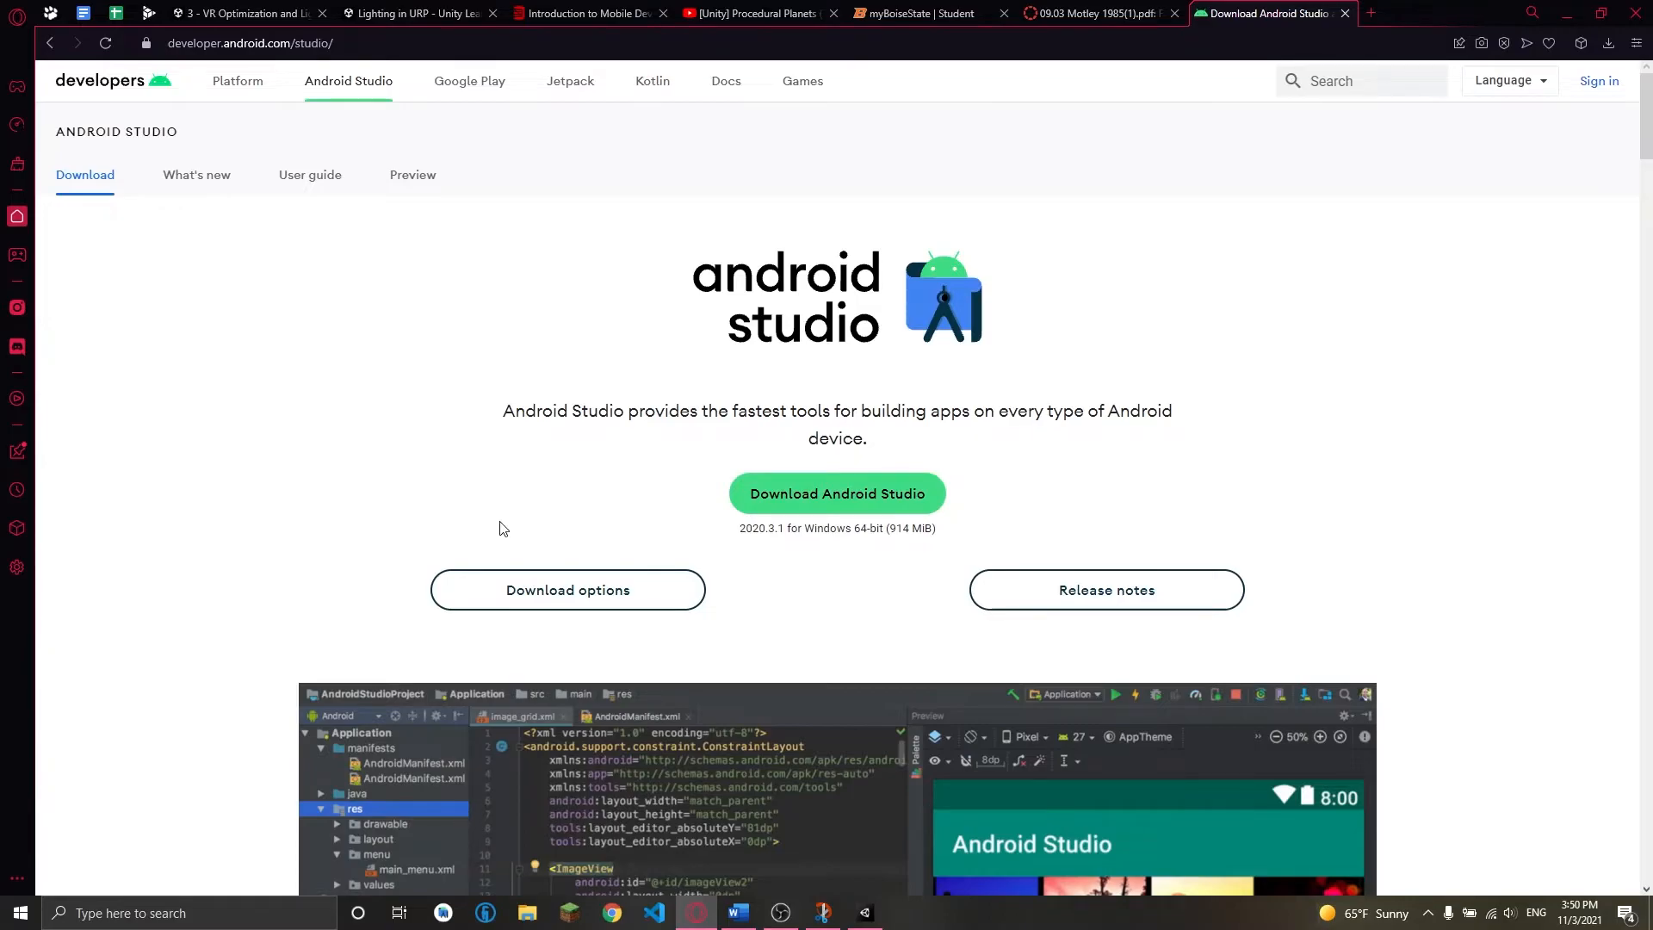
pyautogui.write('nd')
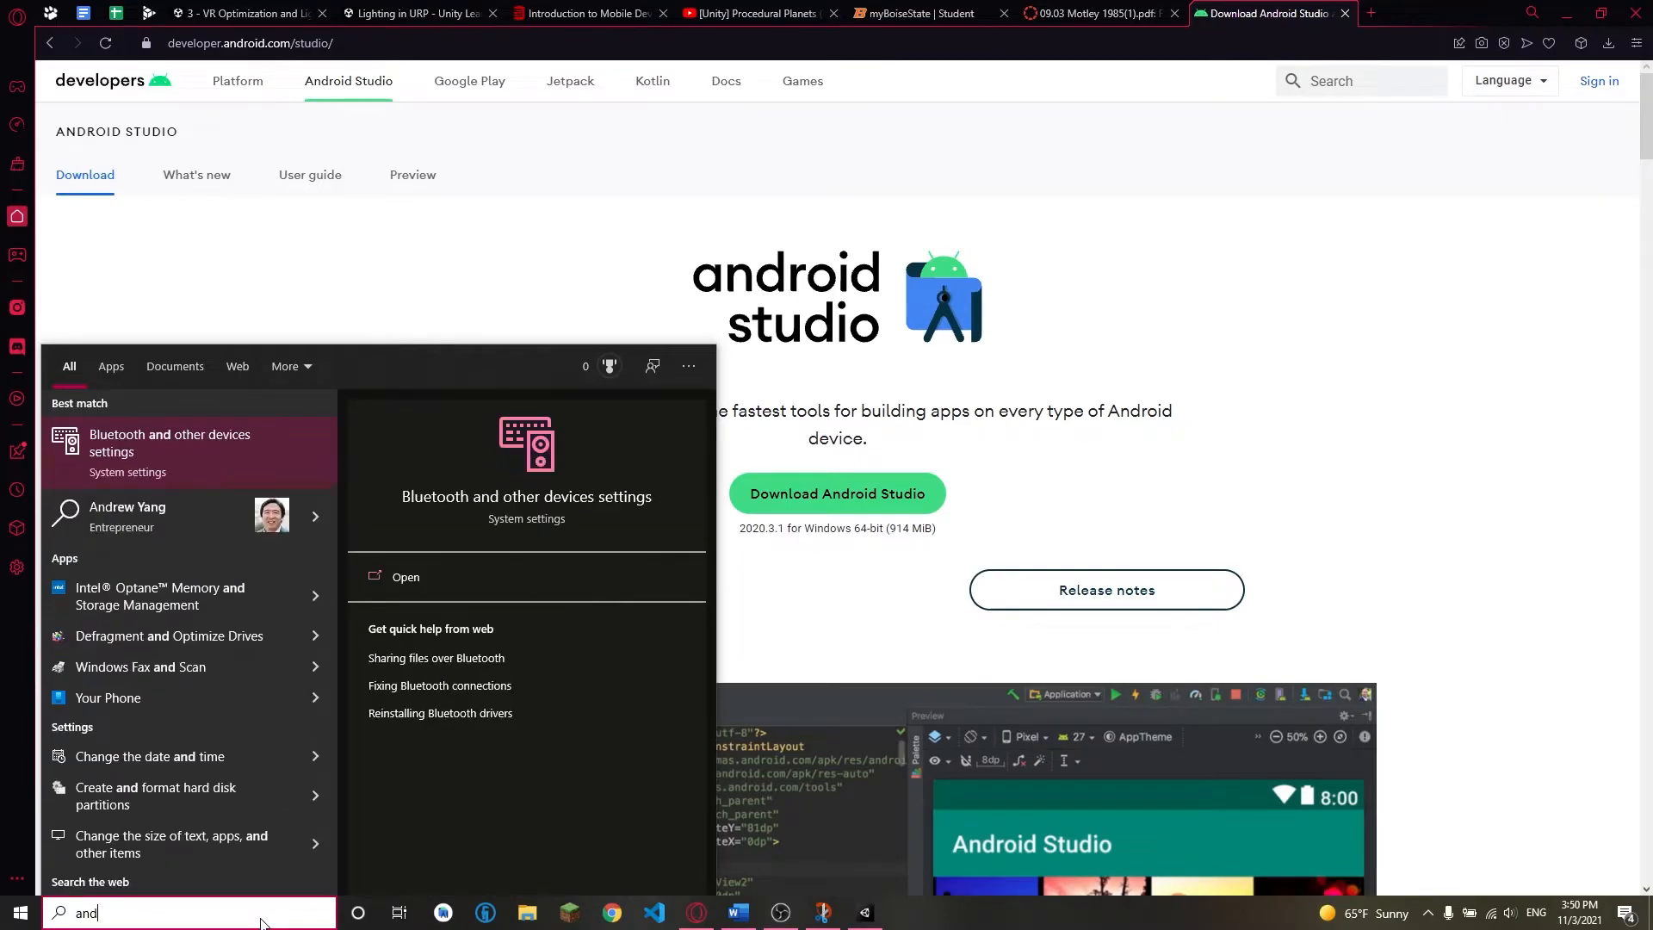
pyautogui.press('BackSpace')
pyautogui.press('BackSpace')
pyautogui.press('BackSpace')
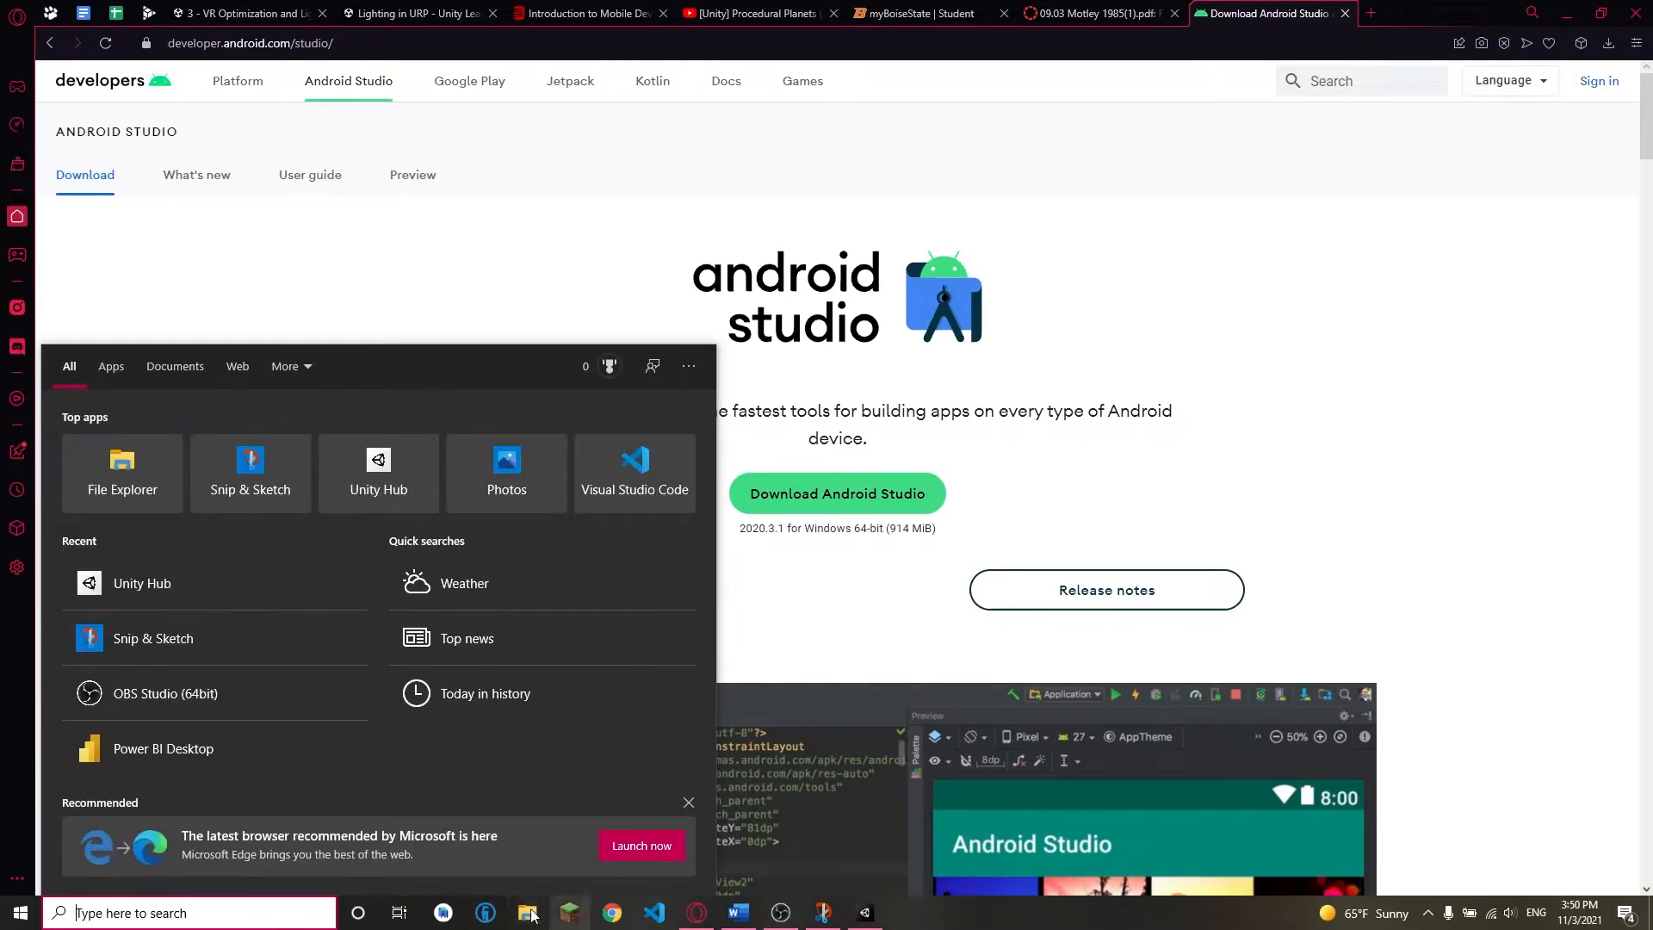
pyautogui.press('Escape')
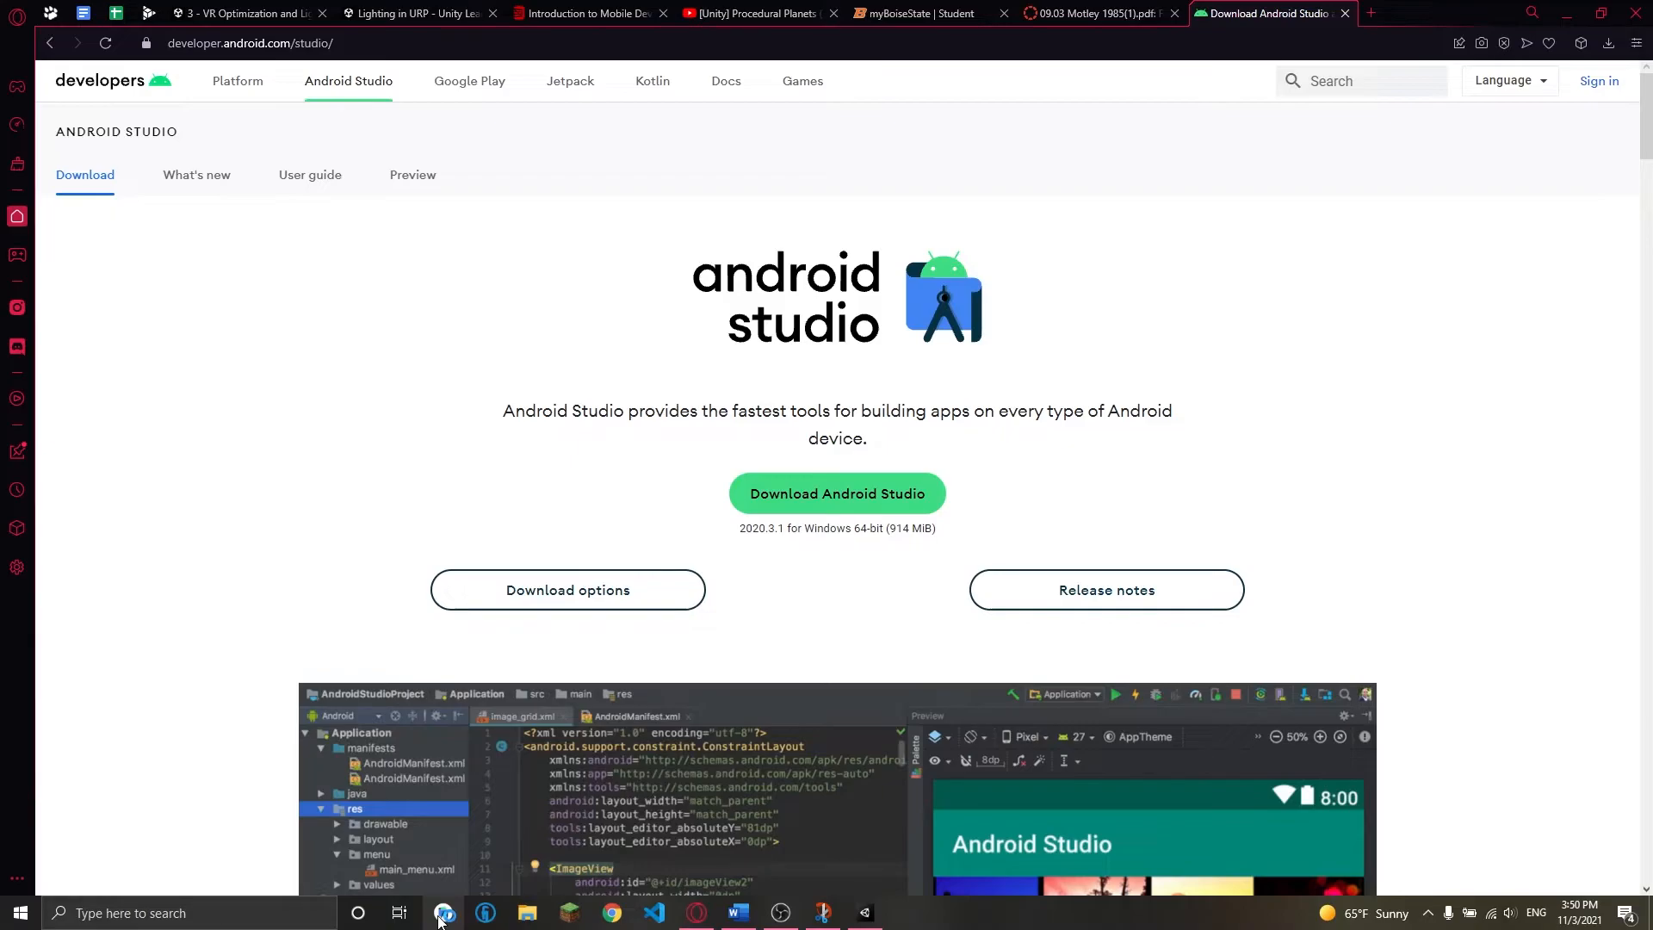
# Step: Launch Android Studio, dismiss the Tip of the Day and open the SDK Manager
pyautogui.click(442, 916)
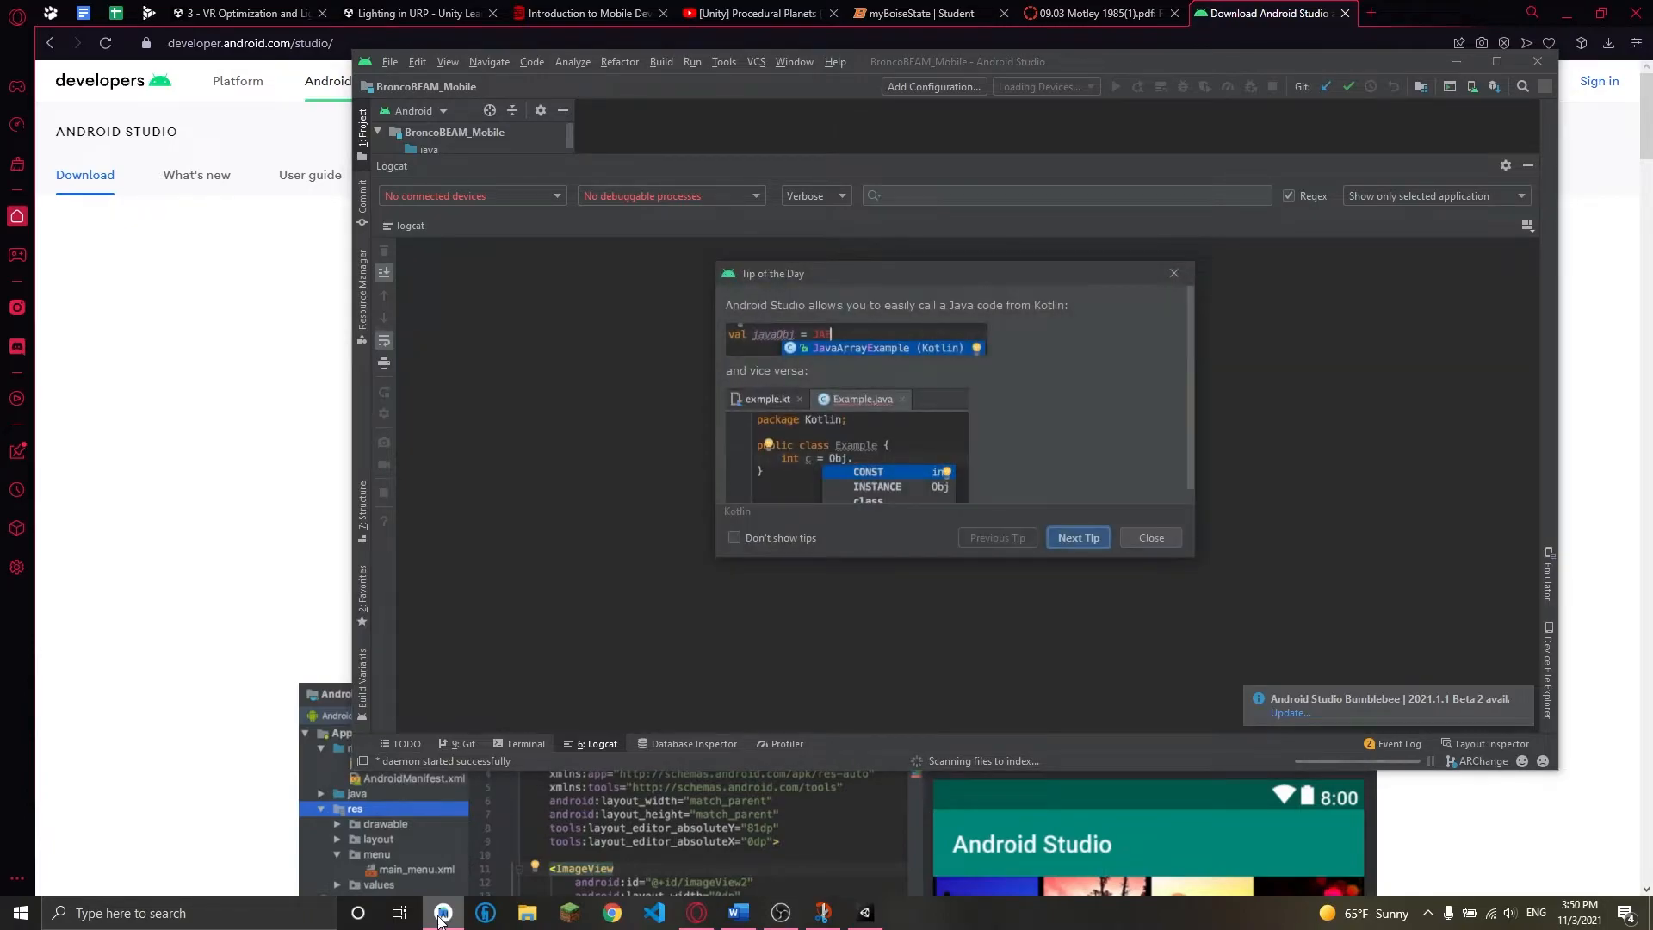
pyautogui.click(1152, 538)
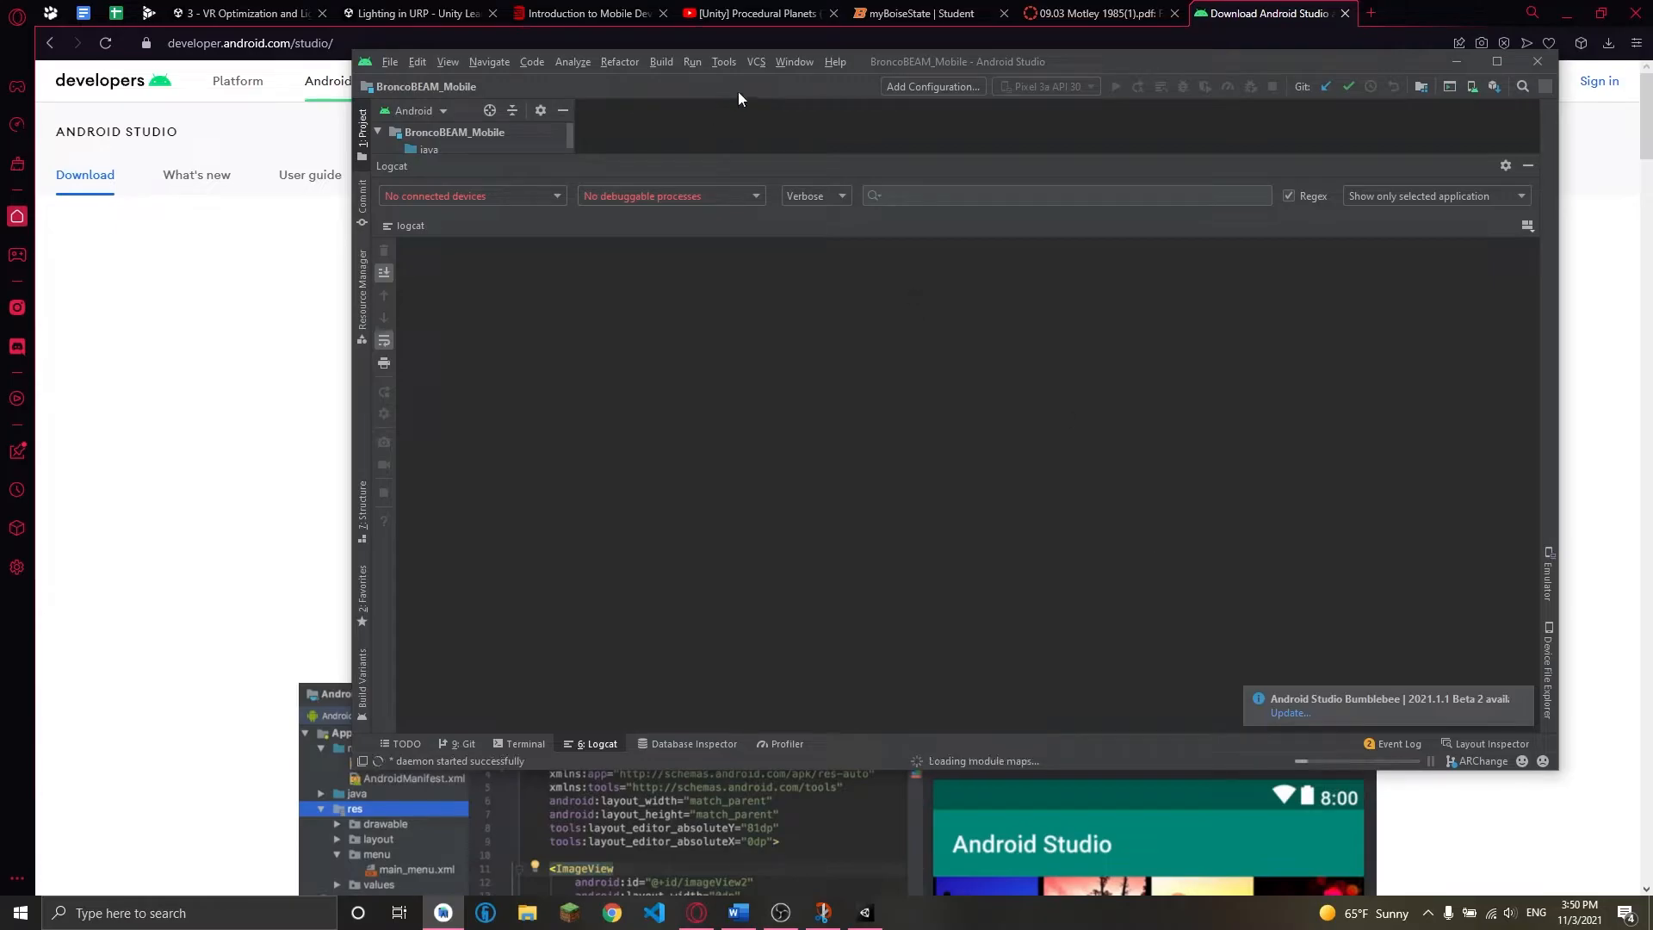
pyautogui.click(720, 62)
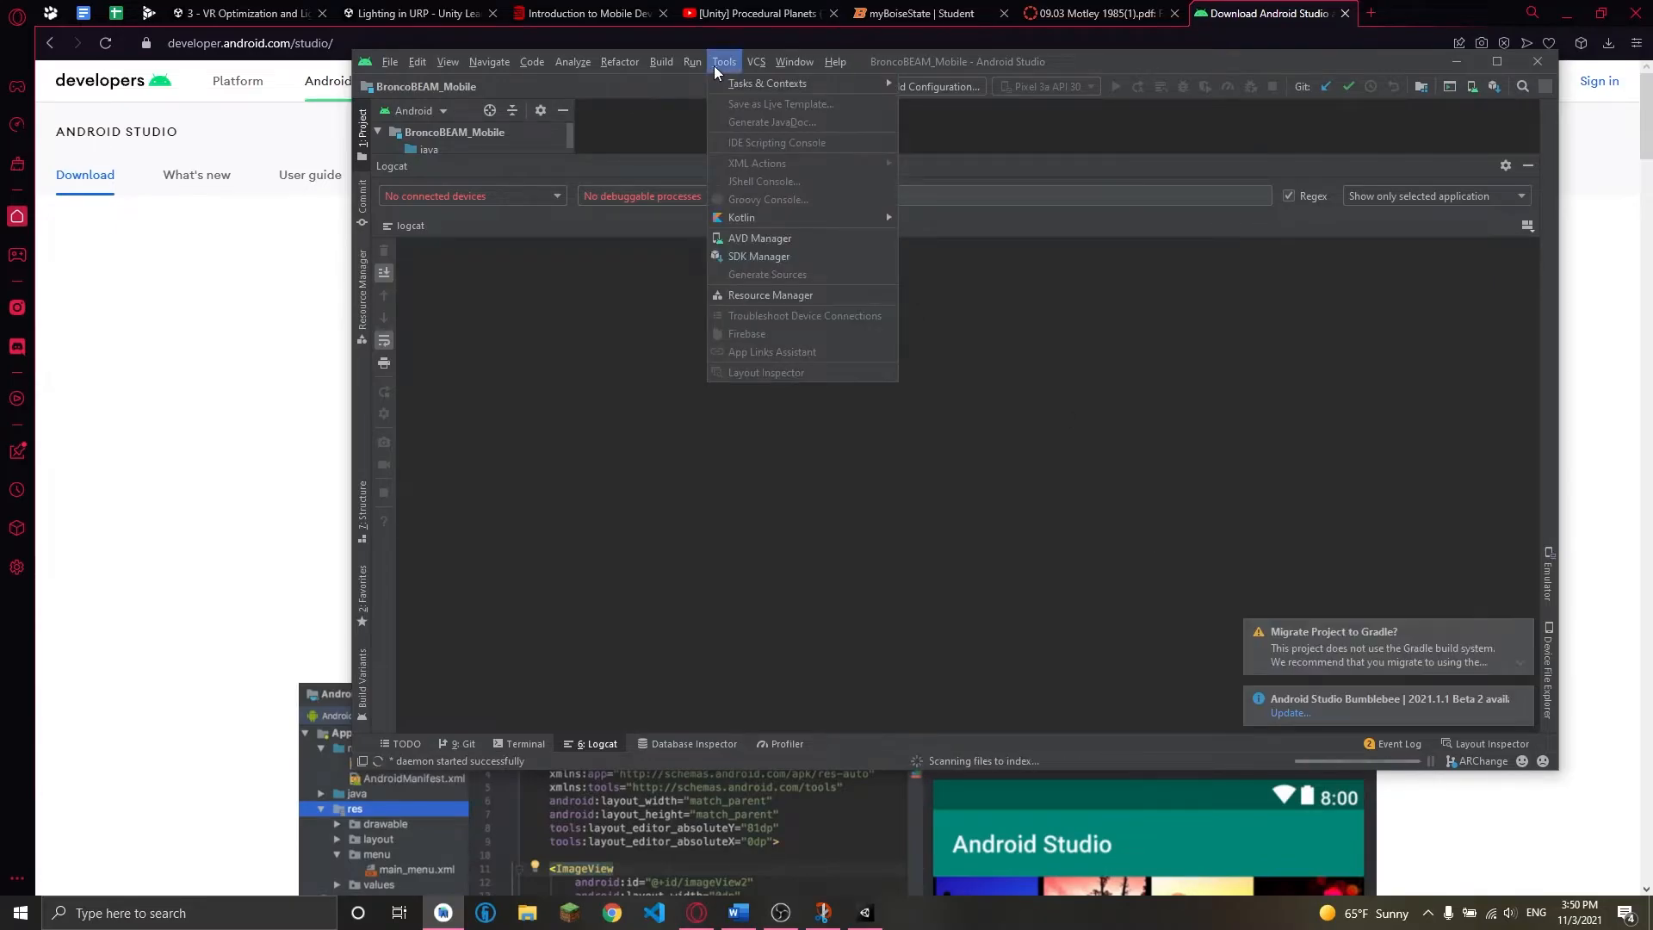
pyautogui.click(769, 256)
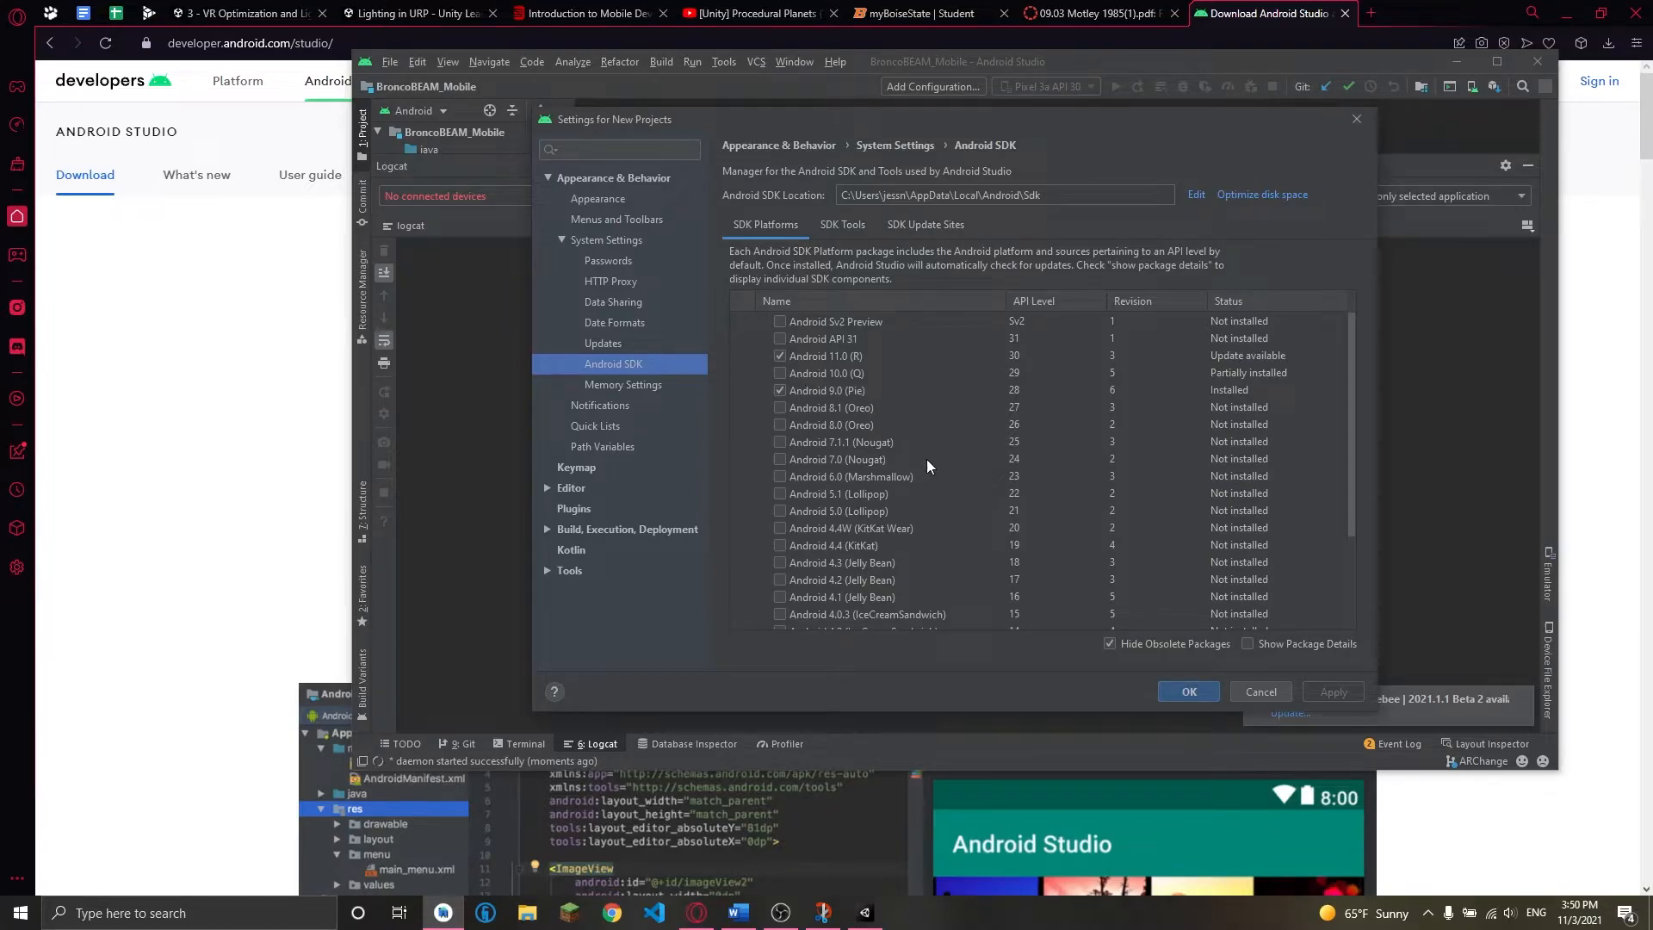
# Step: Review the SDK platform list and the Android SDK location path, and close the settings without changing them
pyautogui.scroll(-3, 889, 435)
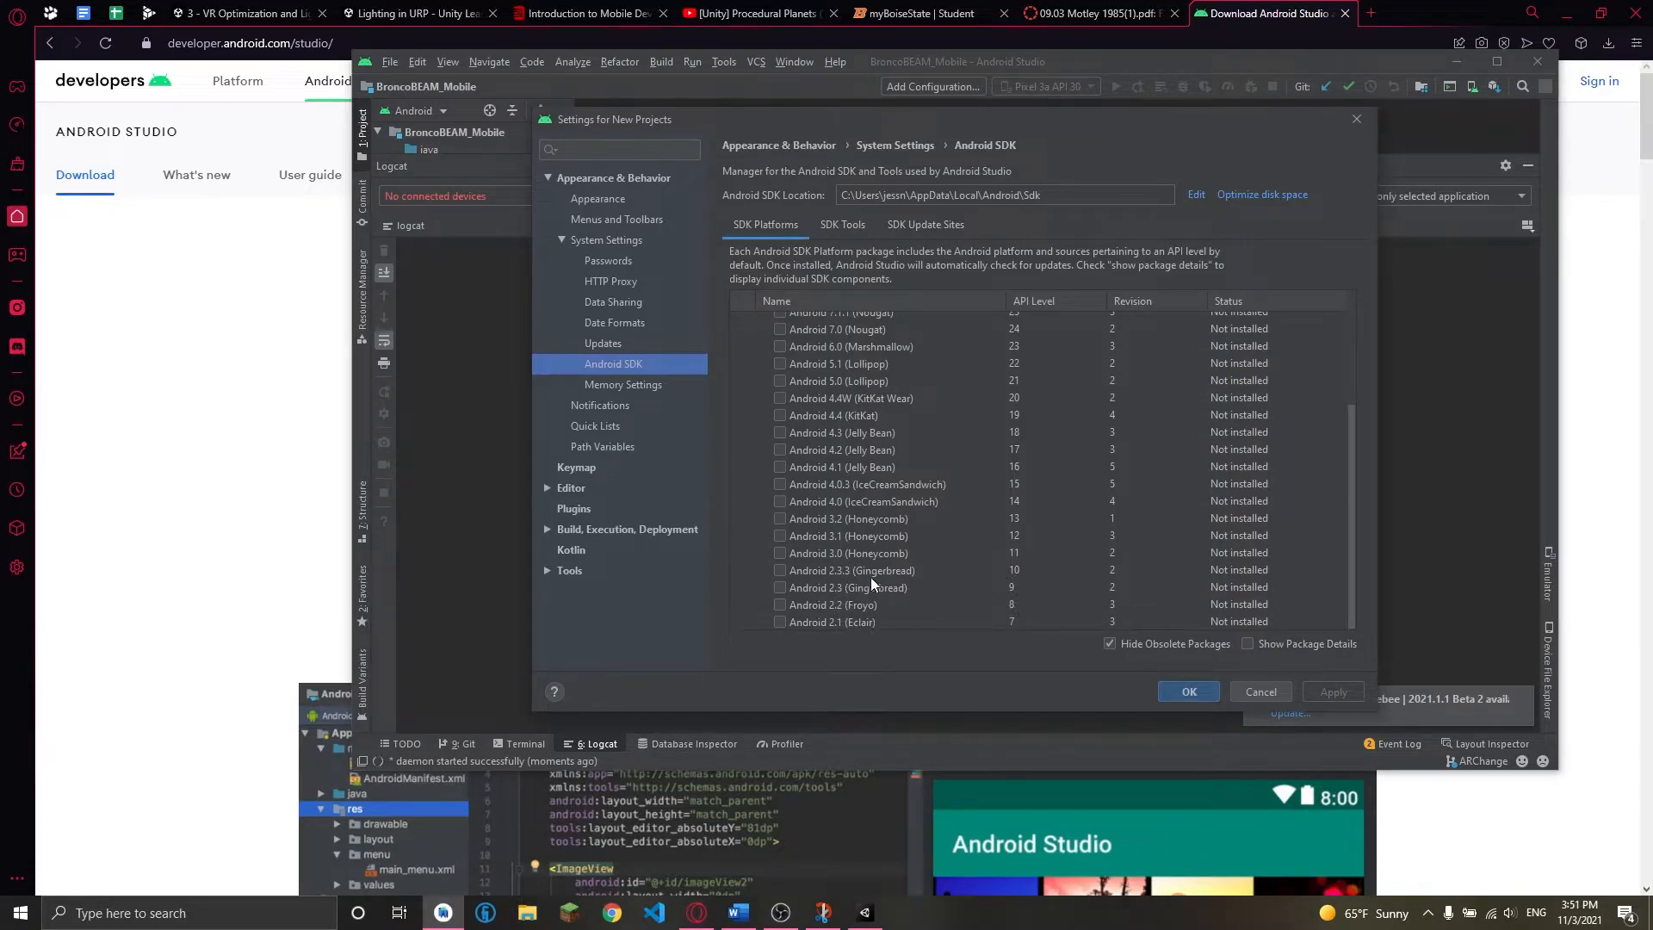
pyautogui.scroll(3, 899, 565)
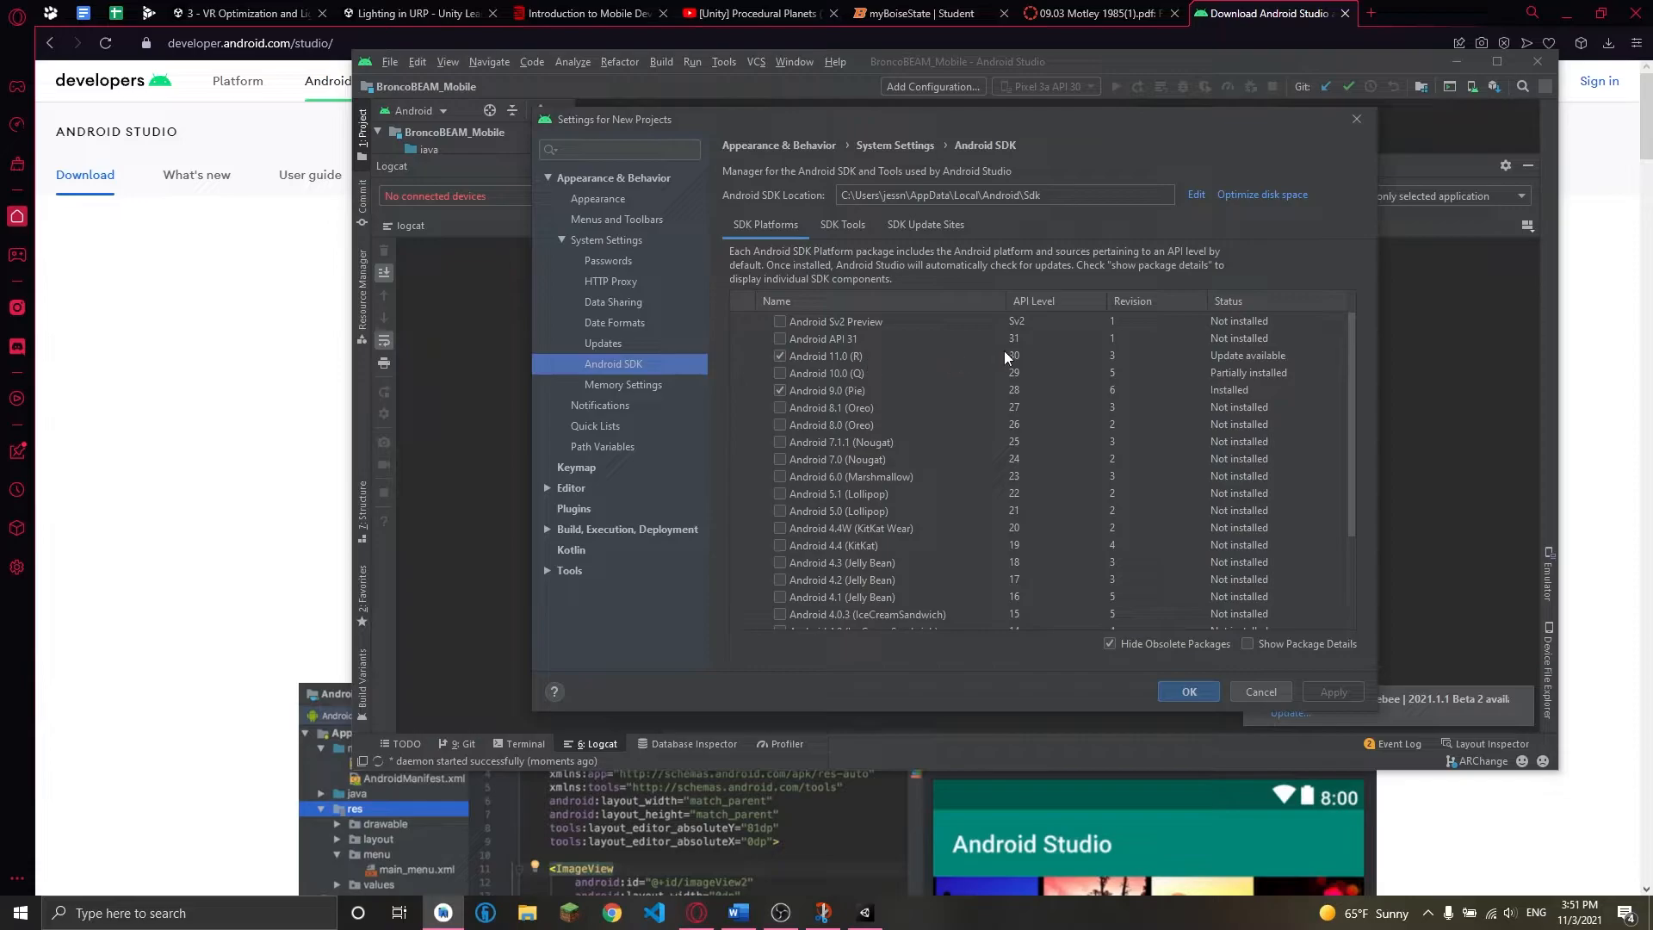
pyautogui.click(779, 374)
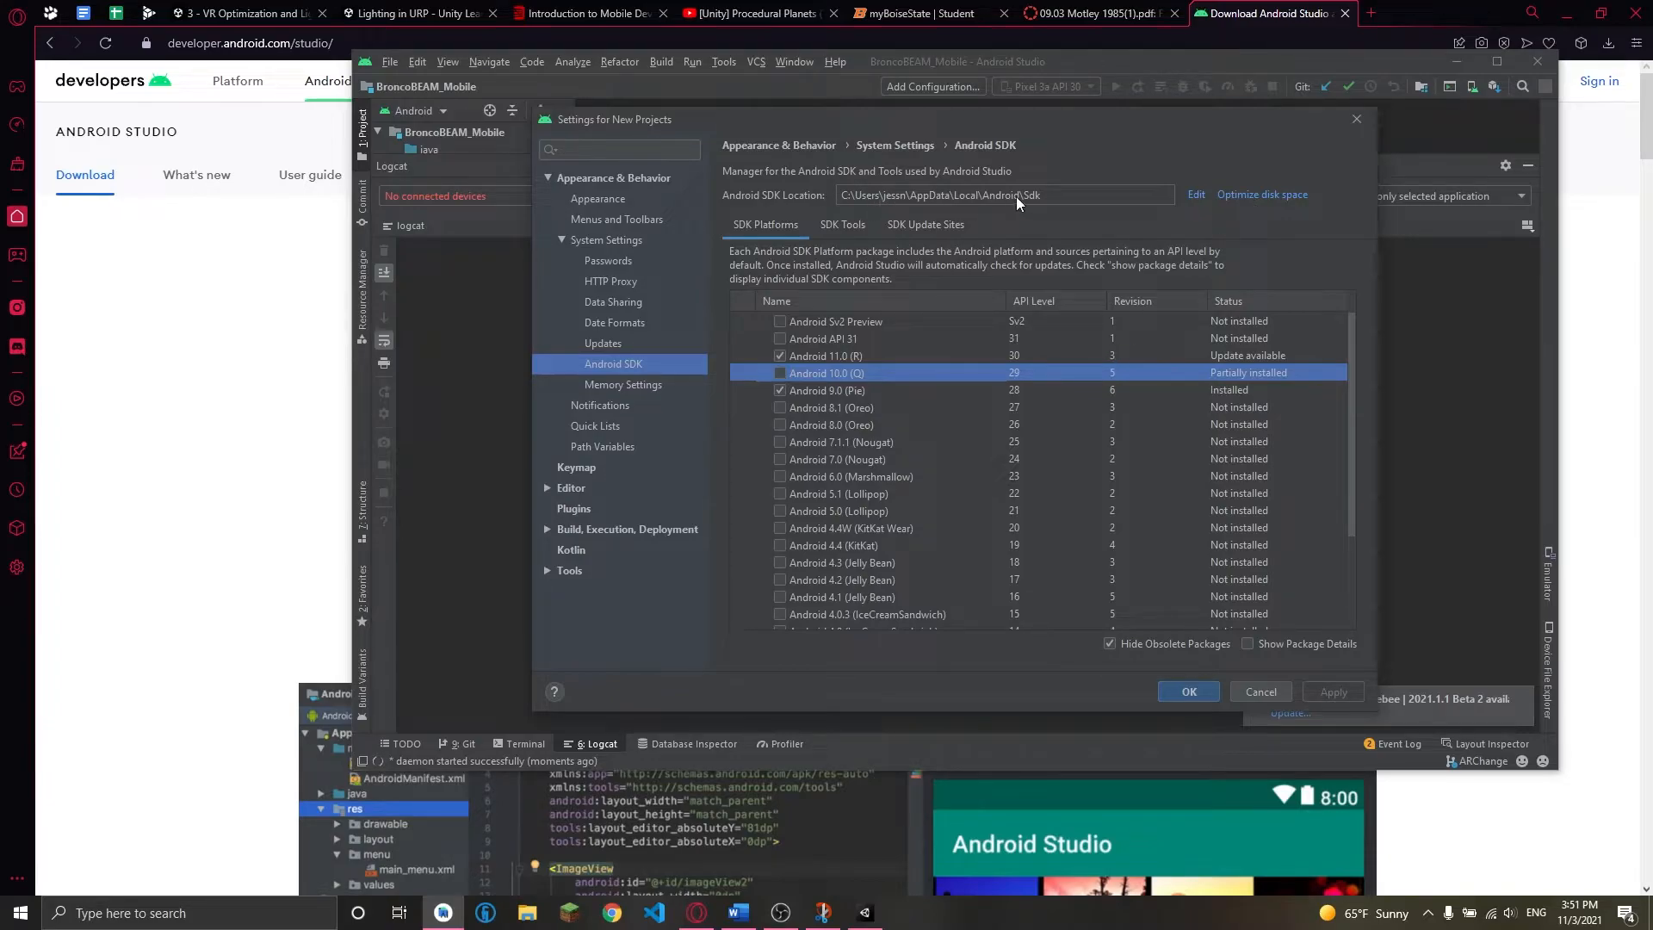
pyautogui.moveTo(866, 194); pyautogui.dragTo(942, 200)
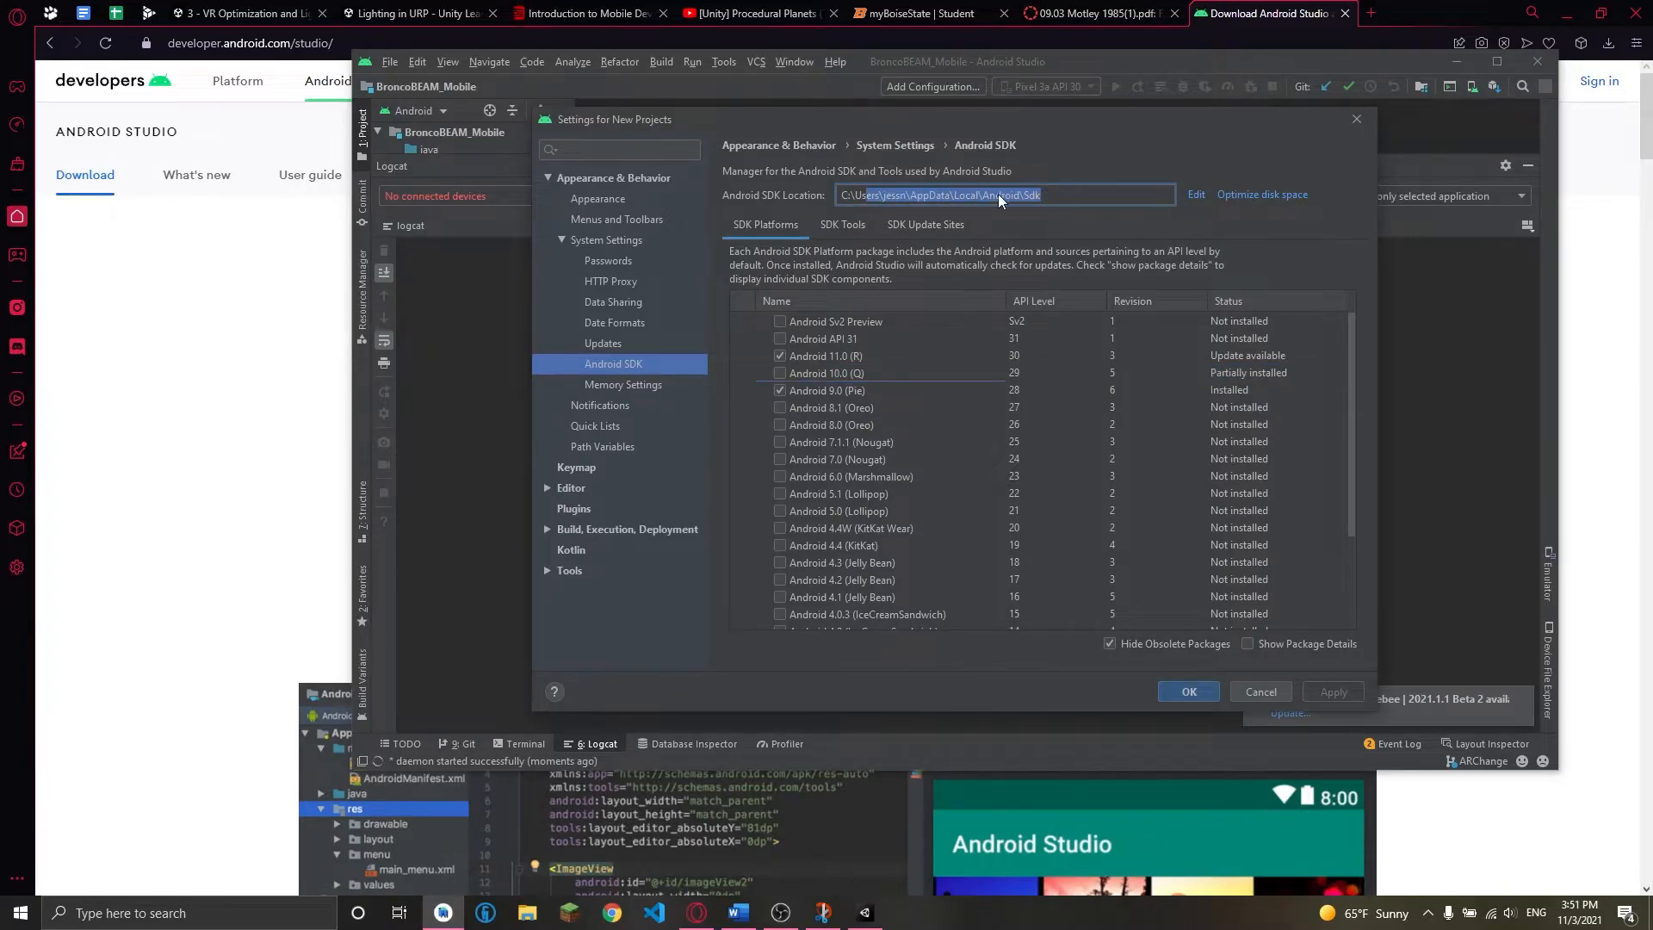
pyautogui.click(1357, 120)
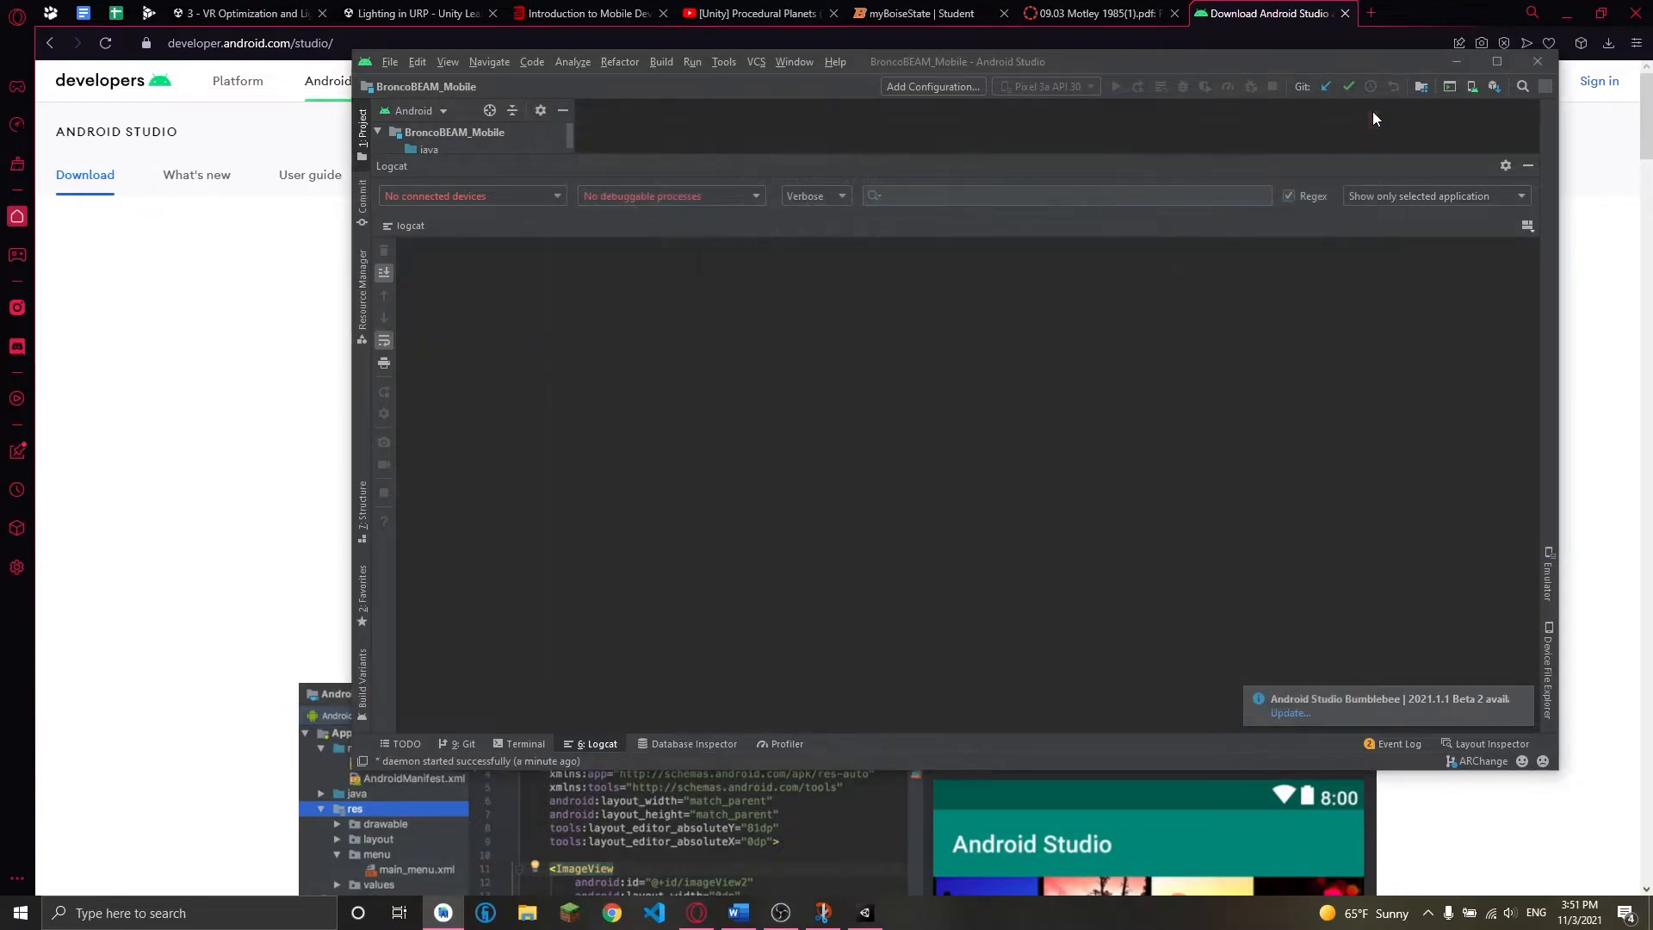
# Step: Exit Android Studio, switch back to Unity and close the Preferences window
pyautogui.click(1538, 61)
pyautogui.click(1013, 439)
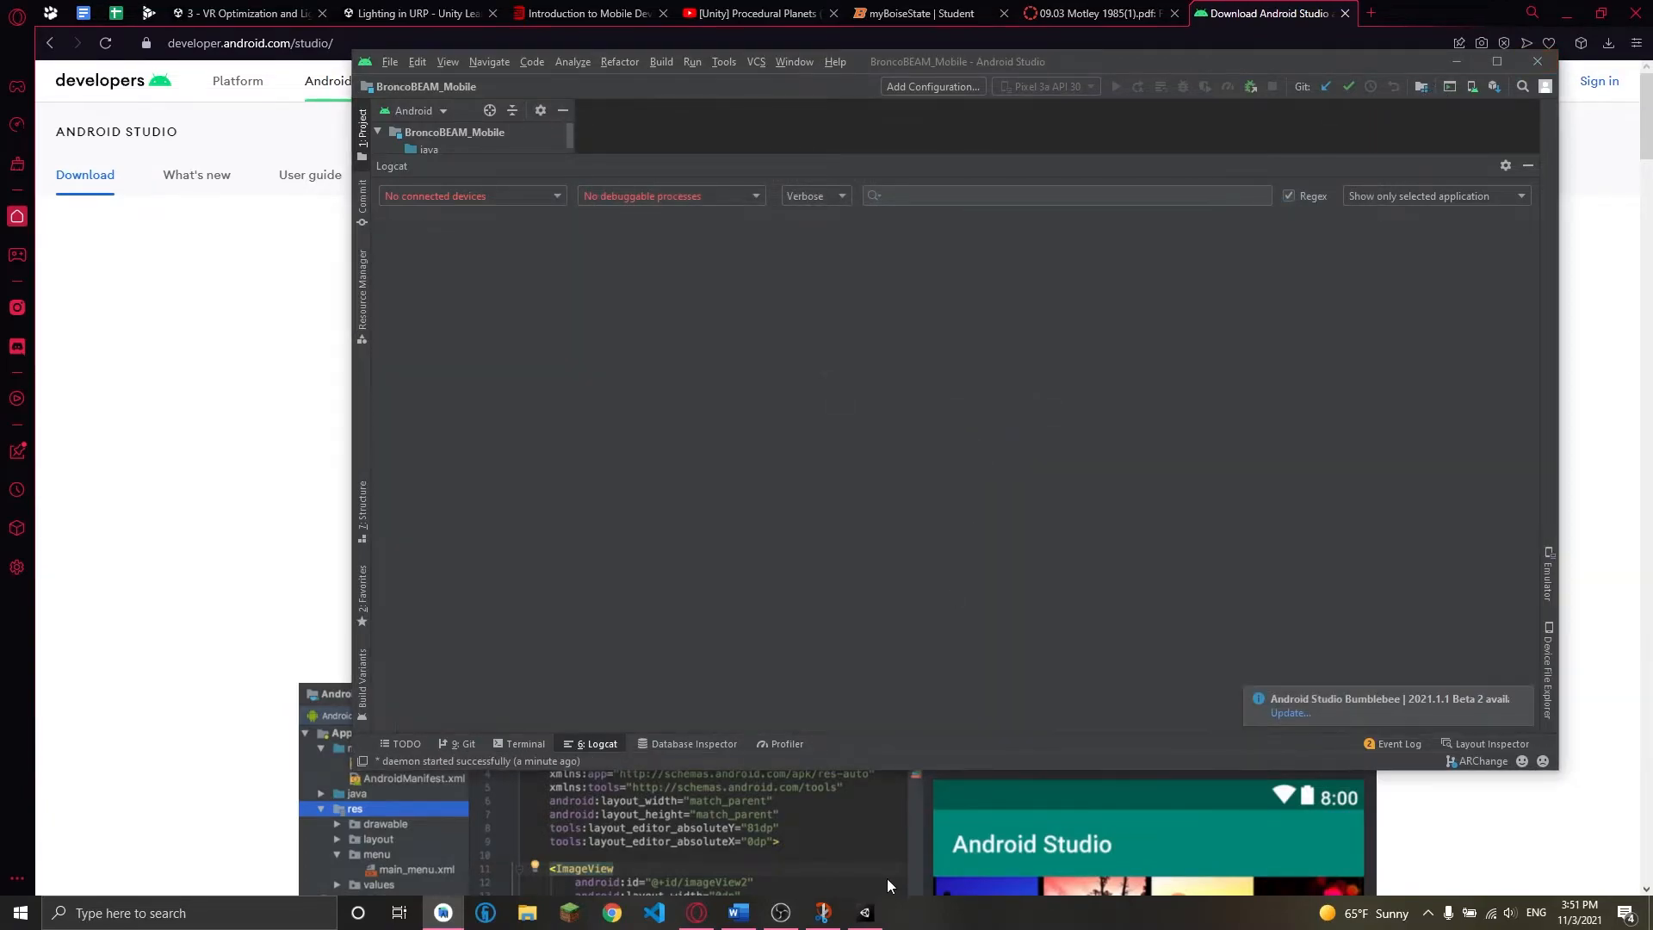
pyautogui.click(865, 915)
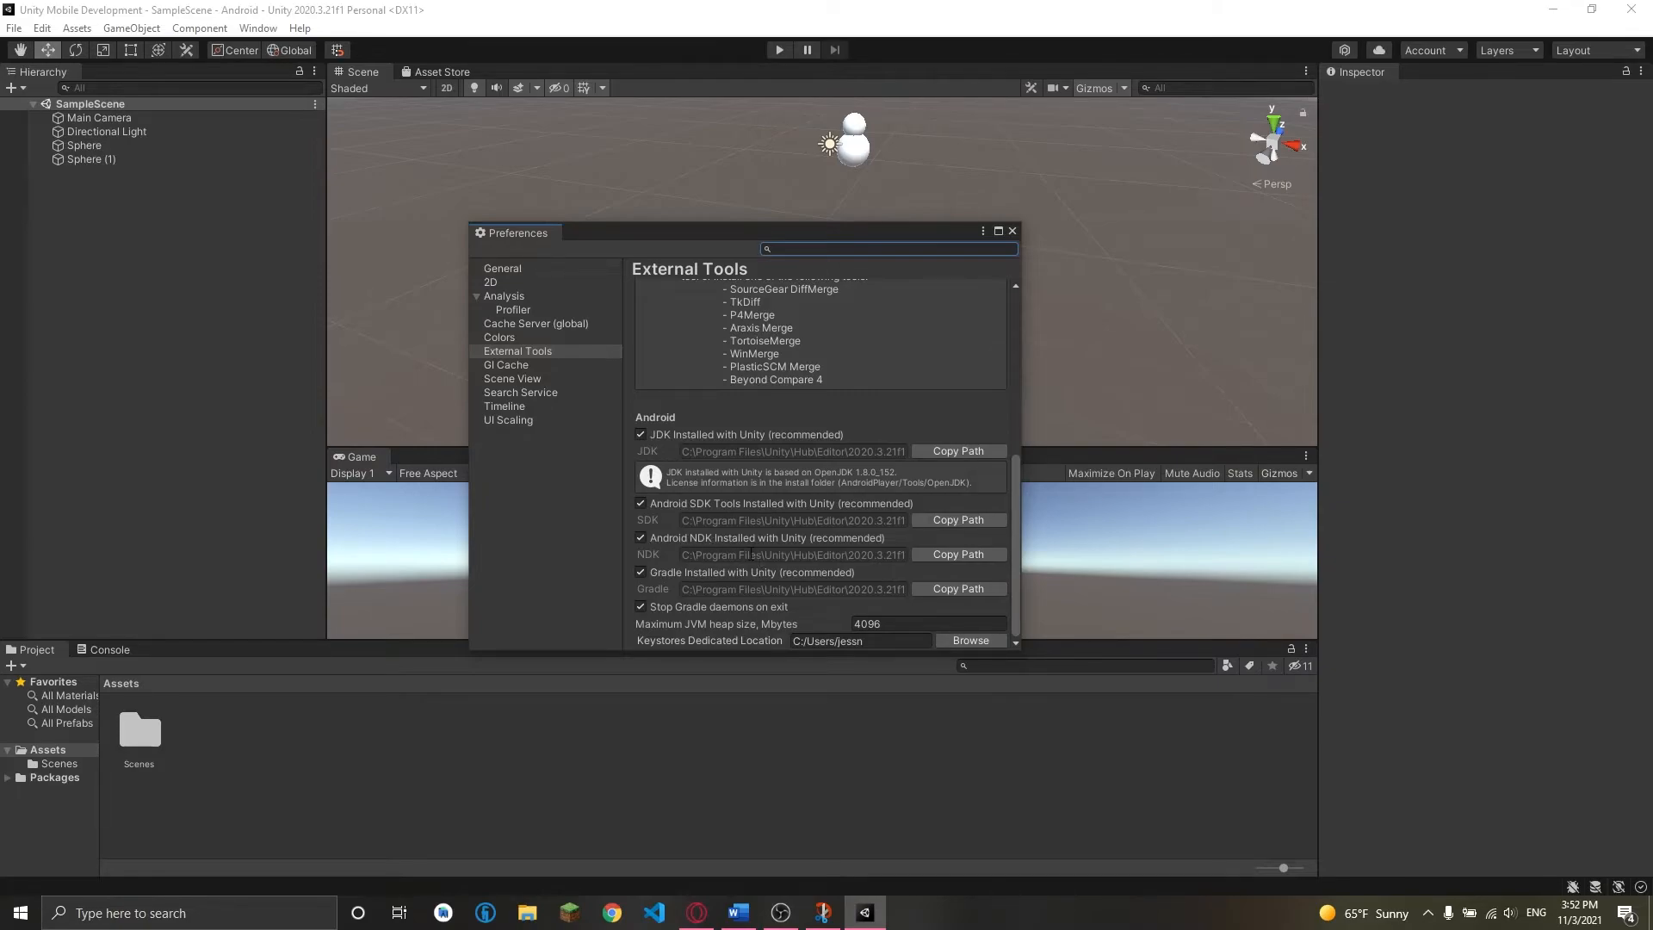
pyautogui.click(1012, 230)
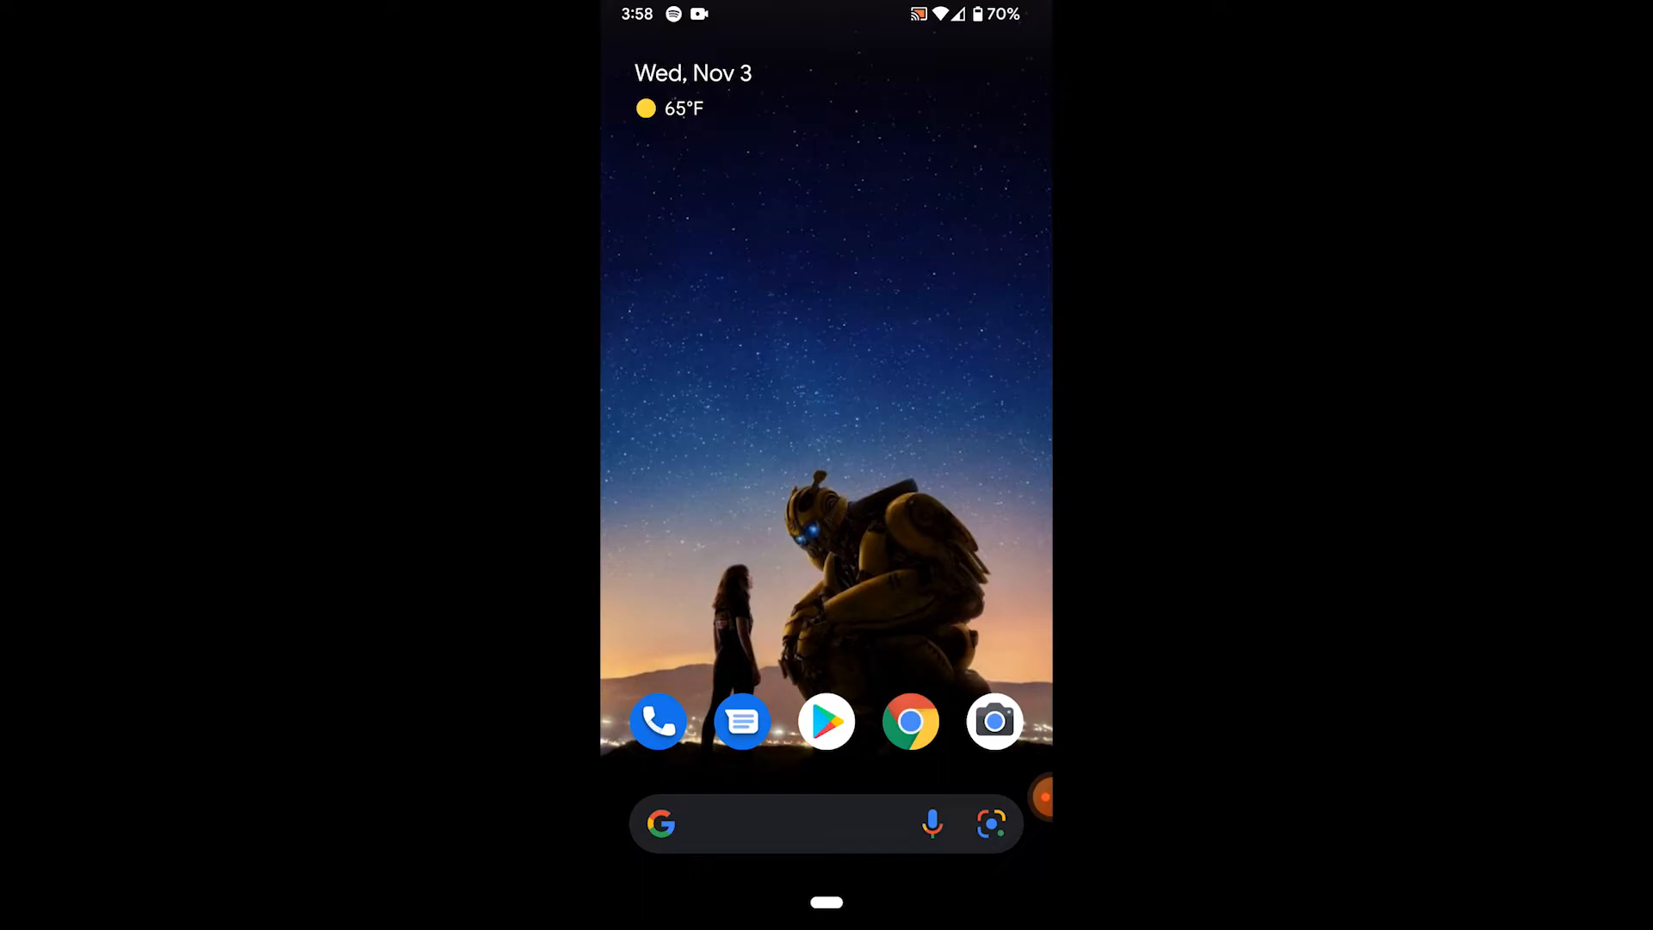
# Step: On the Android phone, open Settings and go to the build number entry in About phone
pyautogui.moveTo(827, 903); pyautogui.dragTo(827, 689)
pyautogui.click(827, 903)
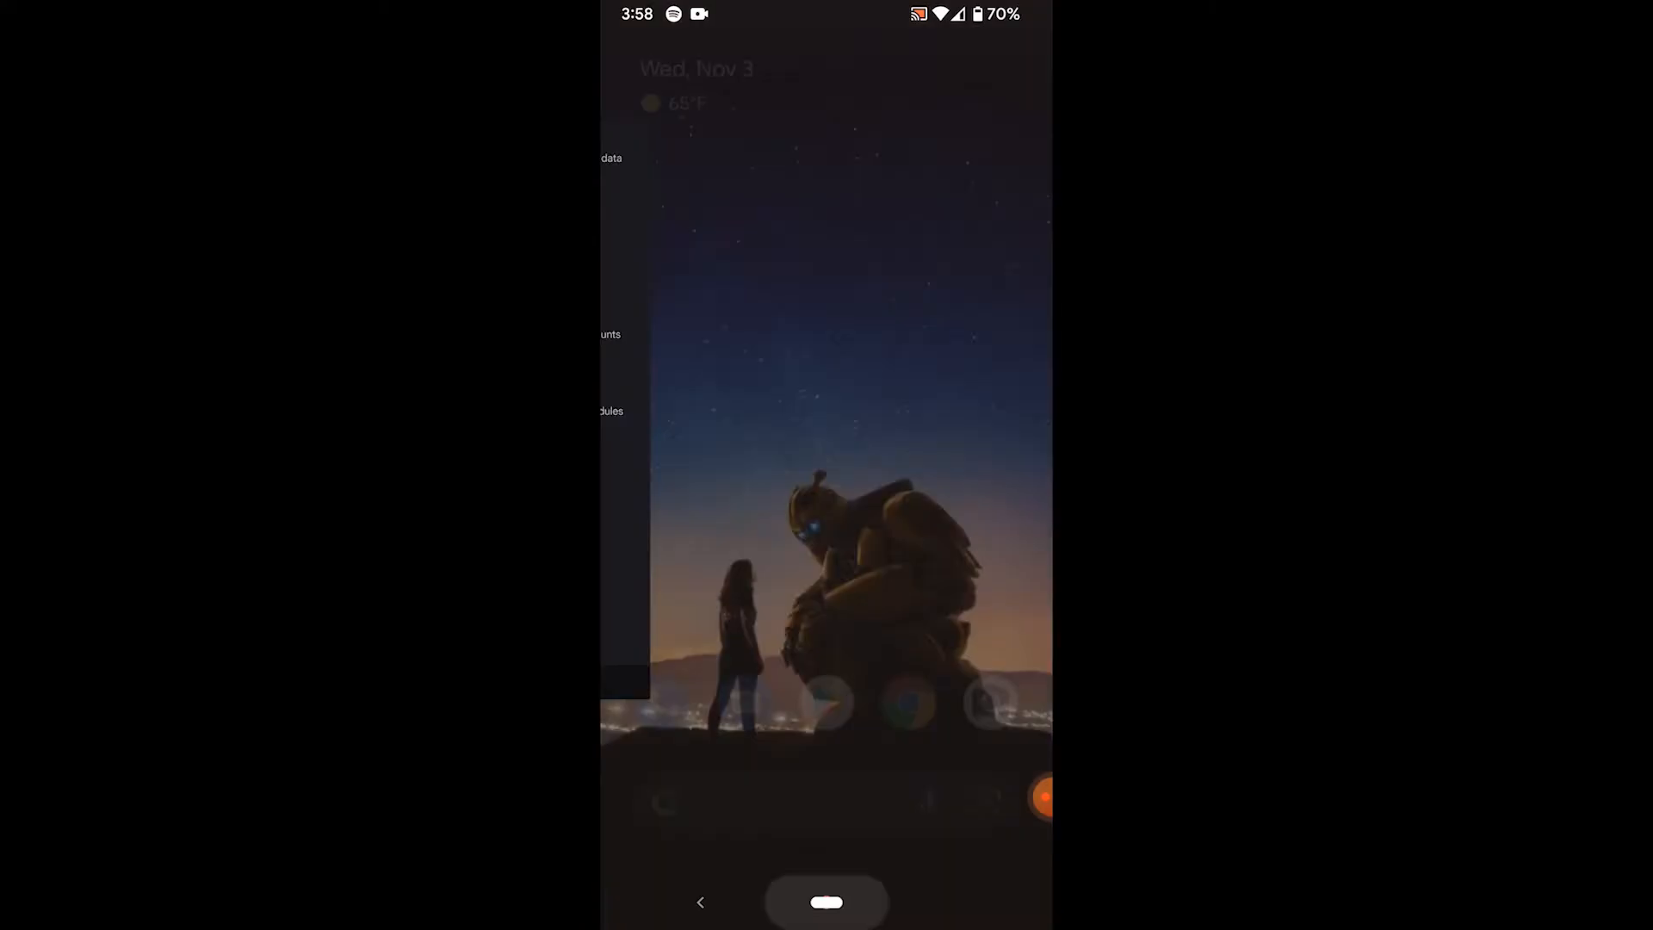
pyautogui.moveTo(826, 903); pyautogui.dragTo(827, 689)
pyautogui.click(831, 396)
pyautogui.scroll(15, 827, 465)
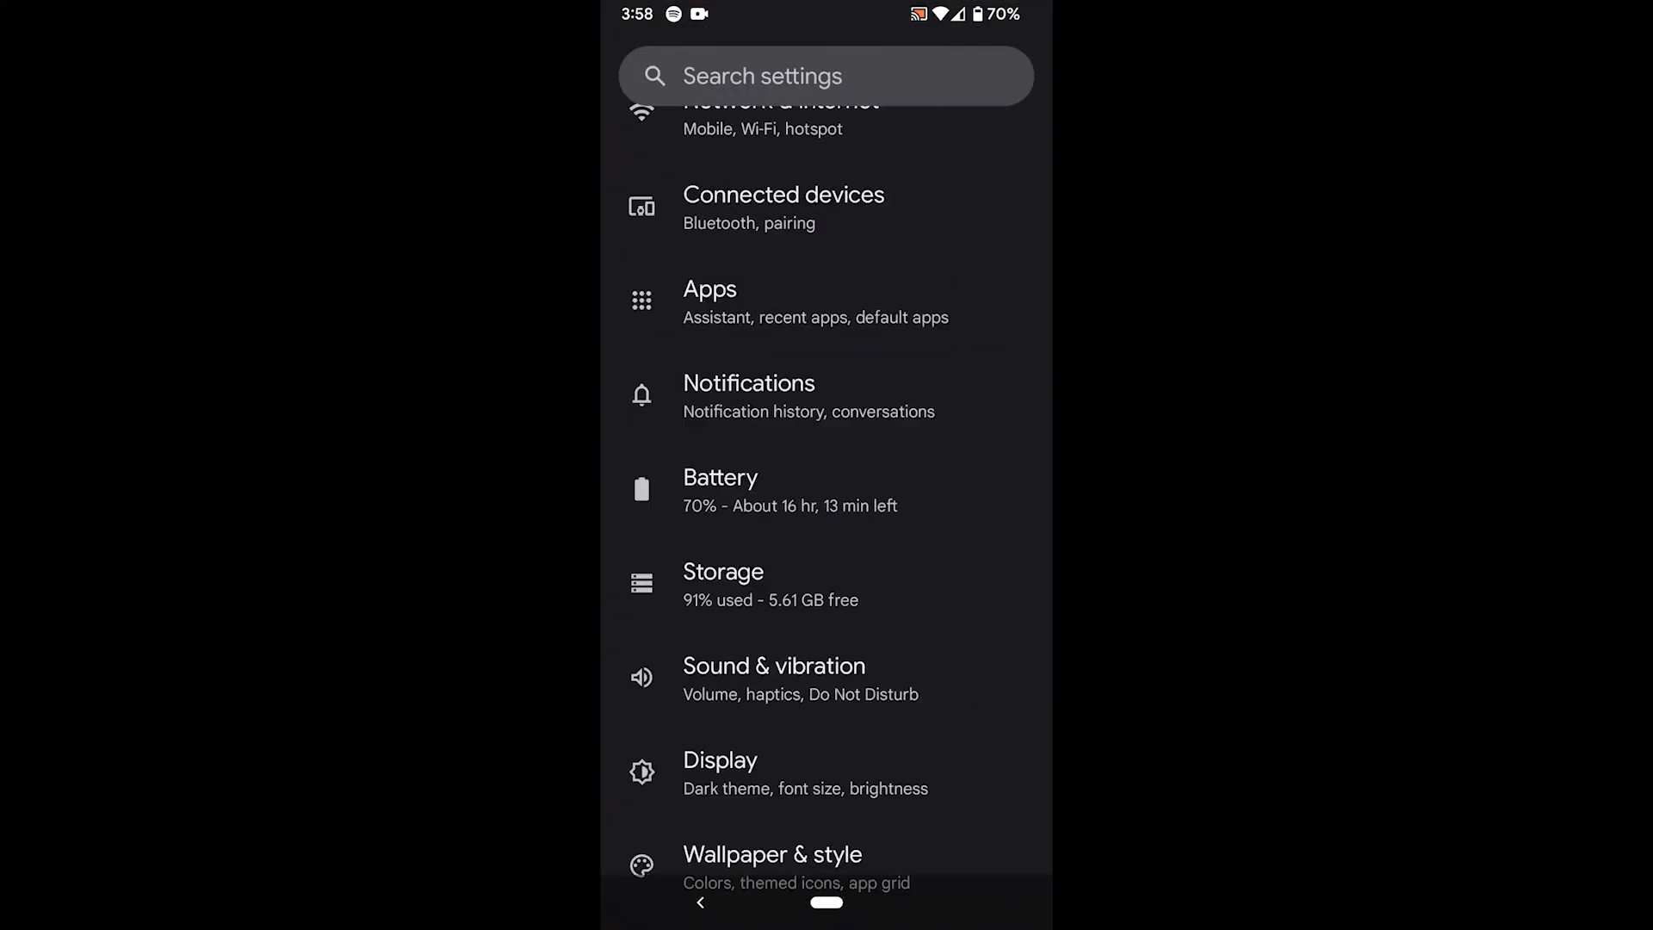
pyautogui.scroll(-5, 827, 465)
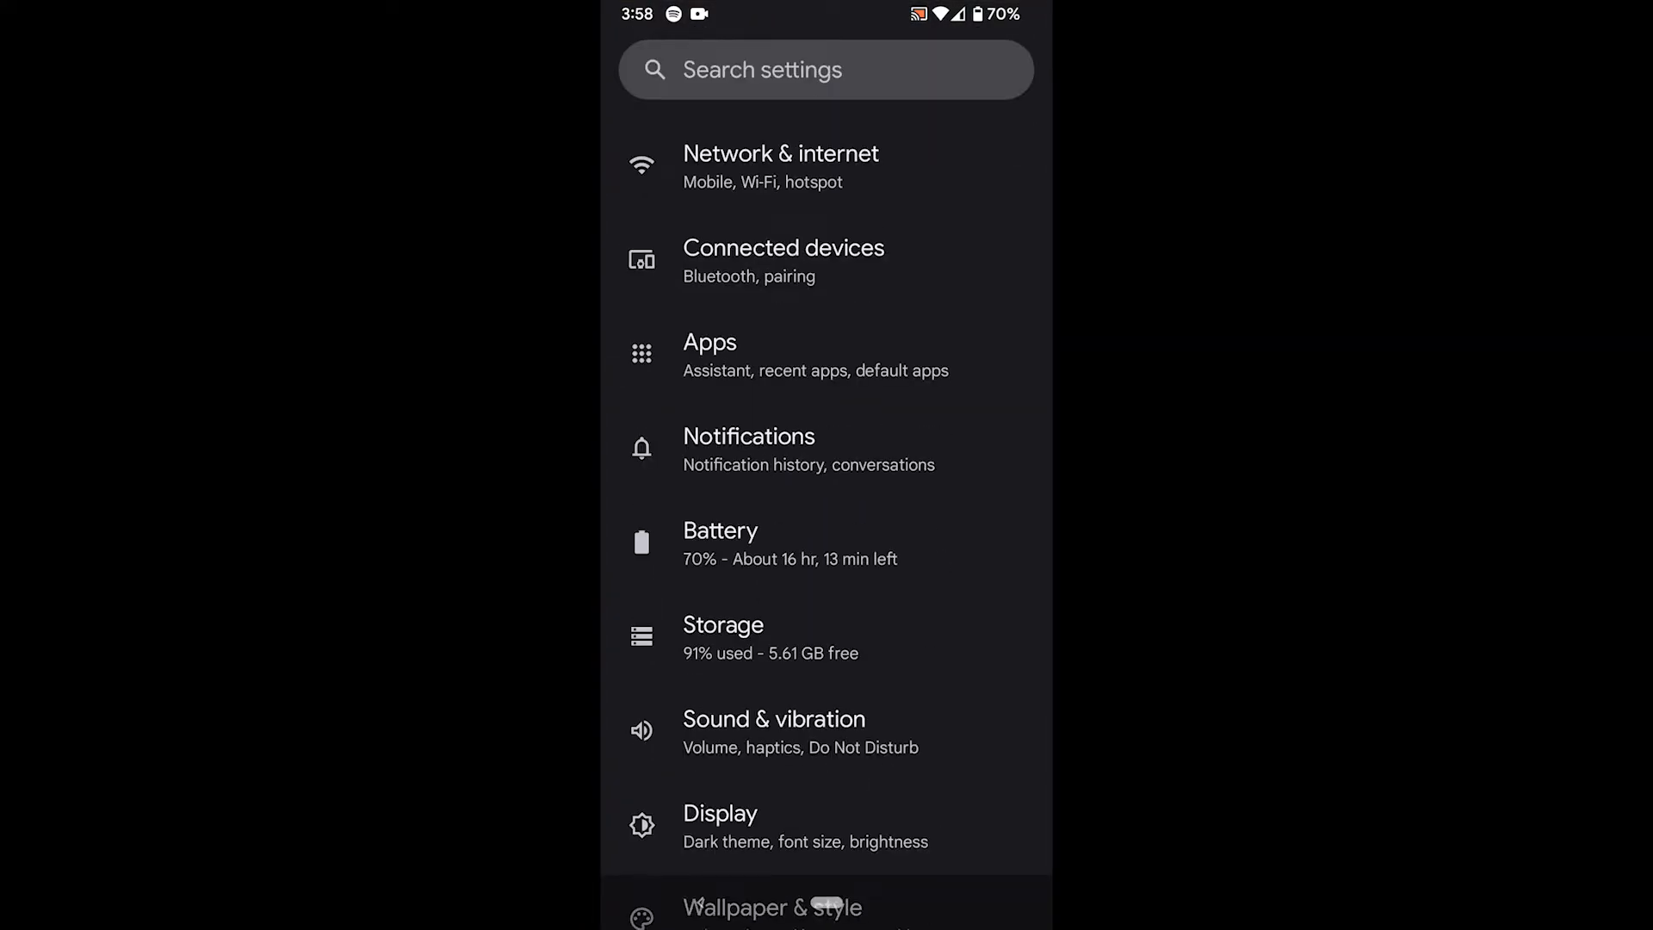
pyautogui.scroll(-10, 827, 465)
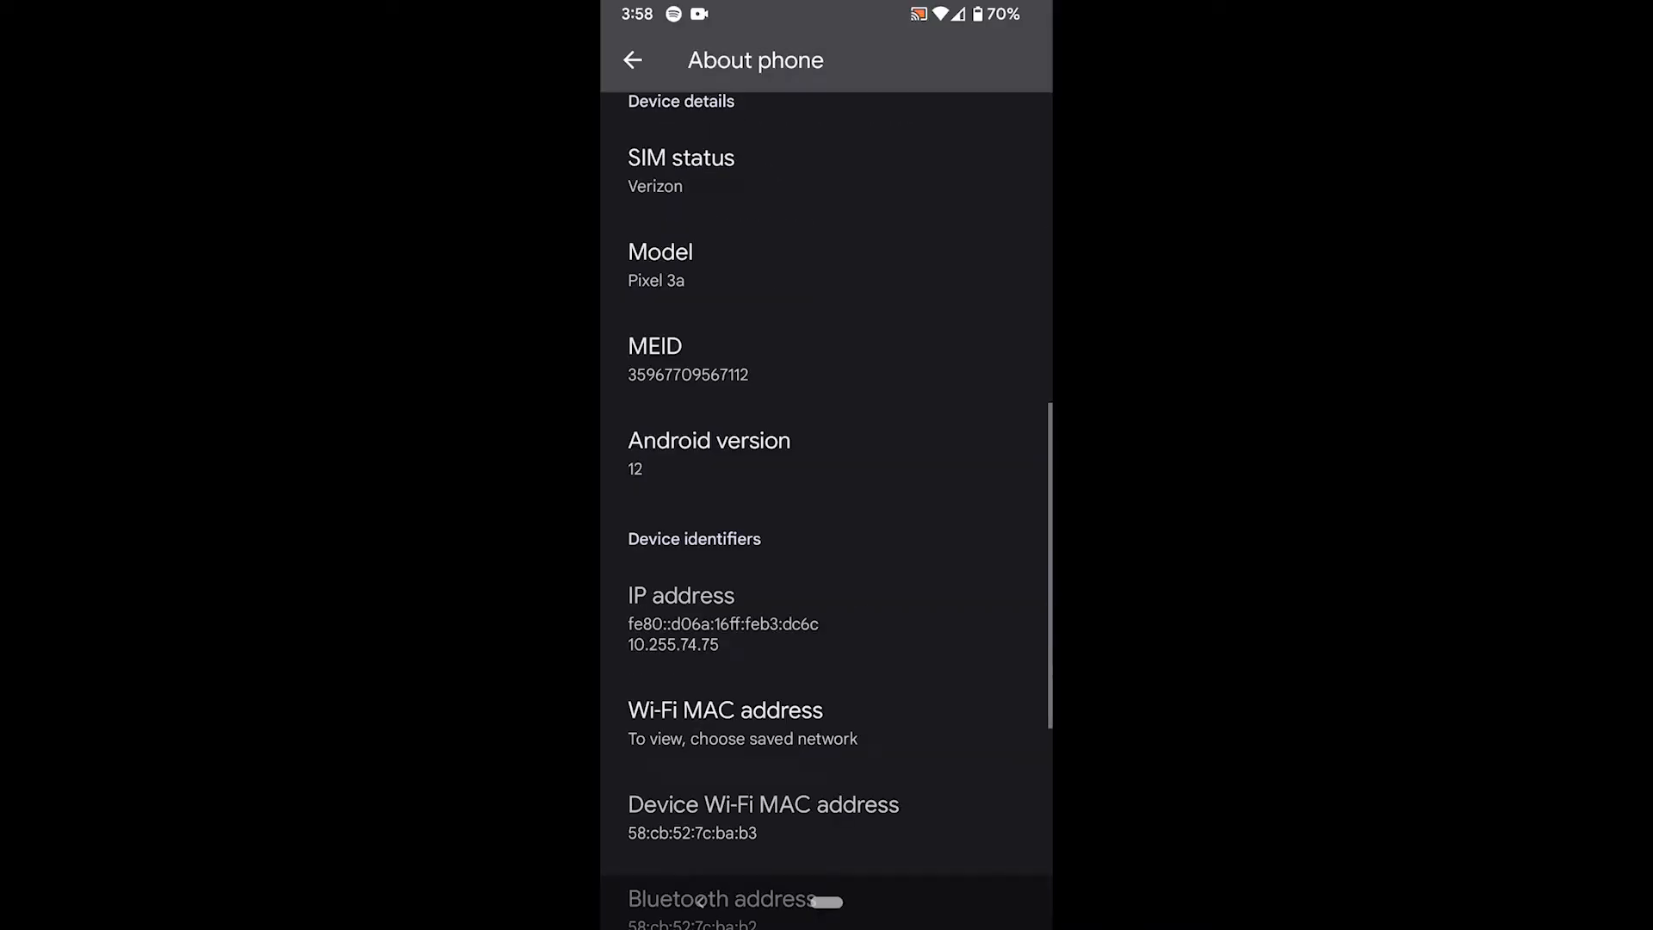
pyautogui.scroll(-4, 827, 465)
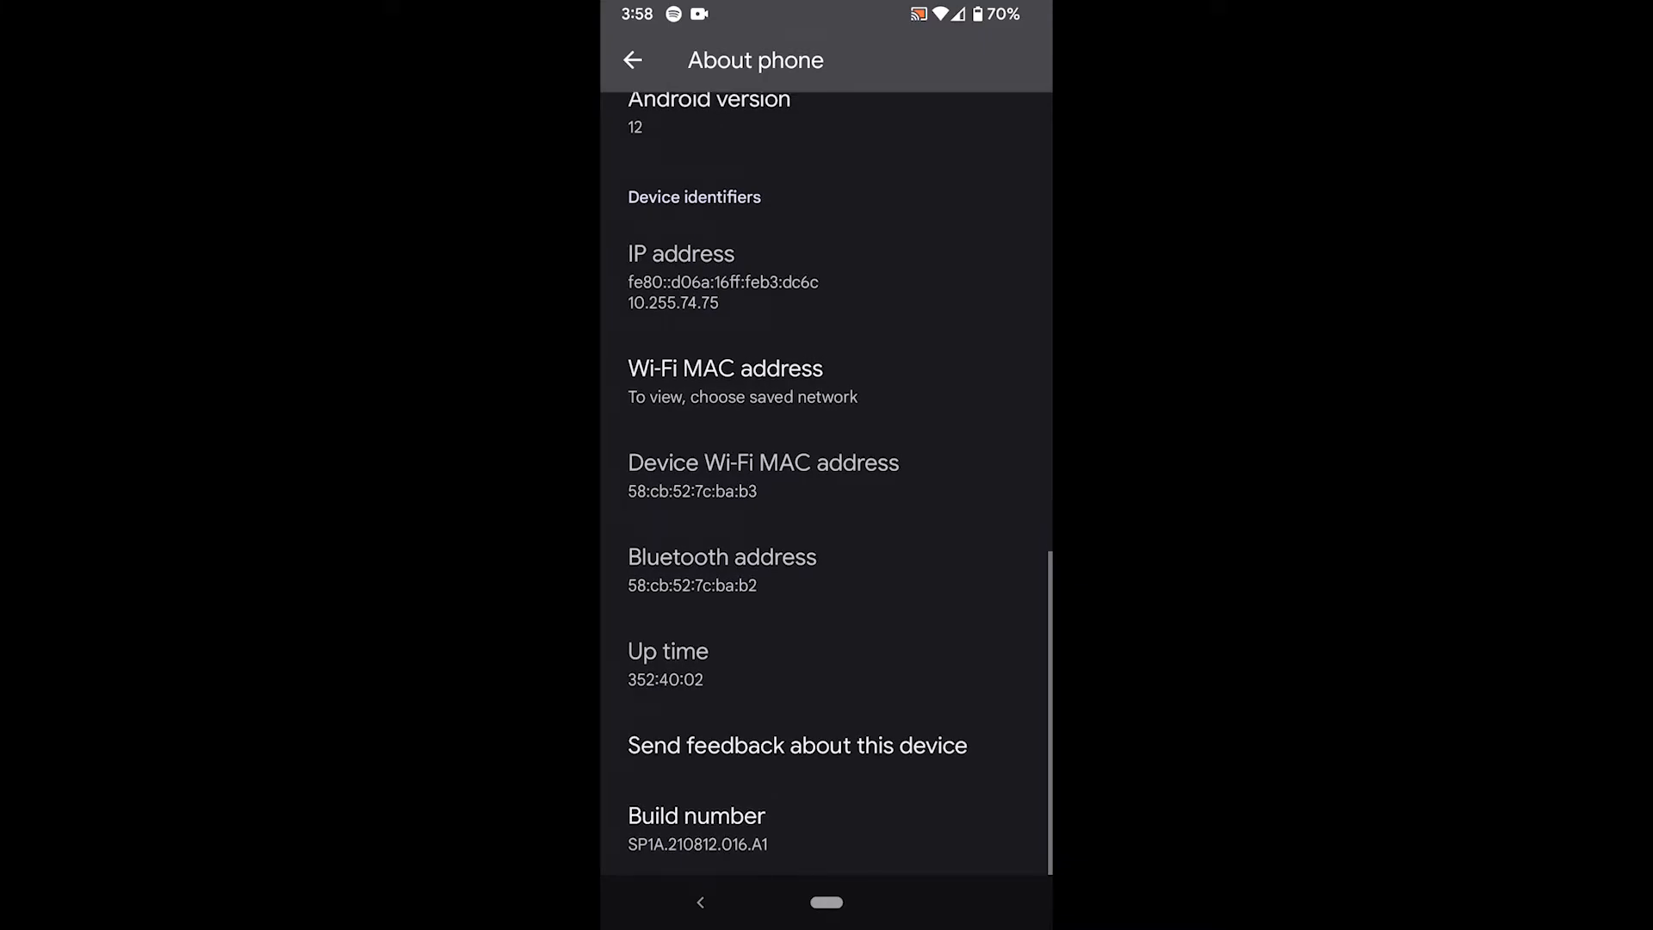
# Step: Enable developer mode on the phone by activating the build number entry seven times
pyautogui.click(825, 829)
pyautogui.click(826, 830)
pyautogui.click(826, 829)
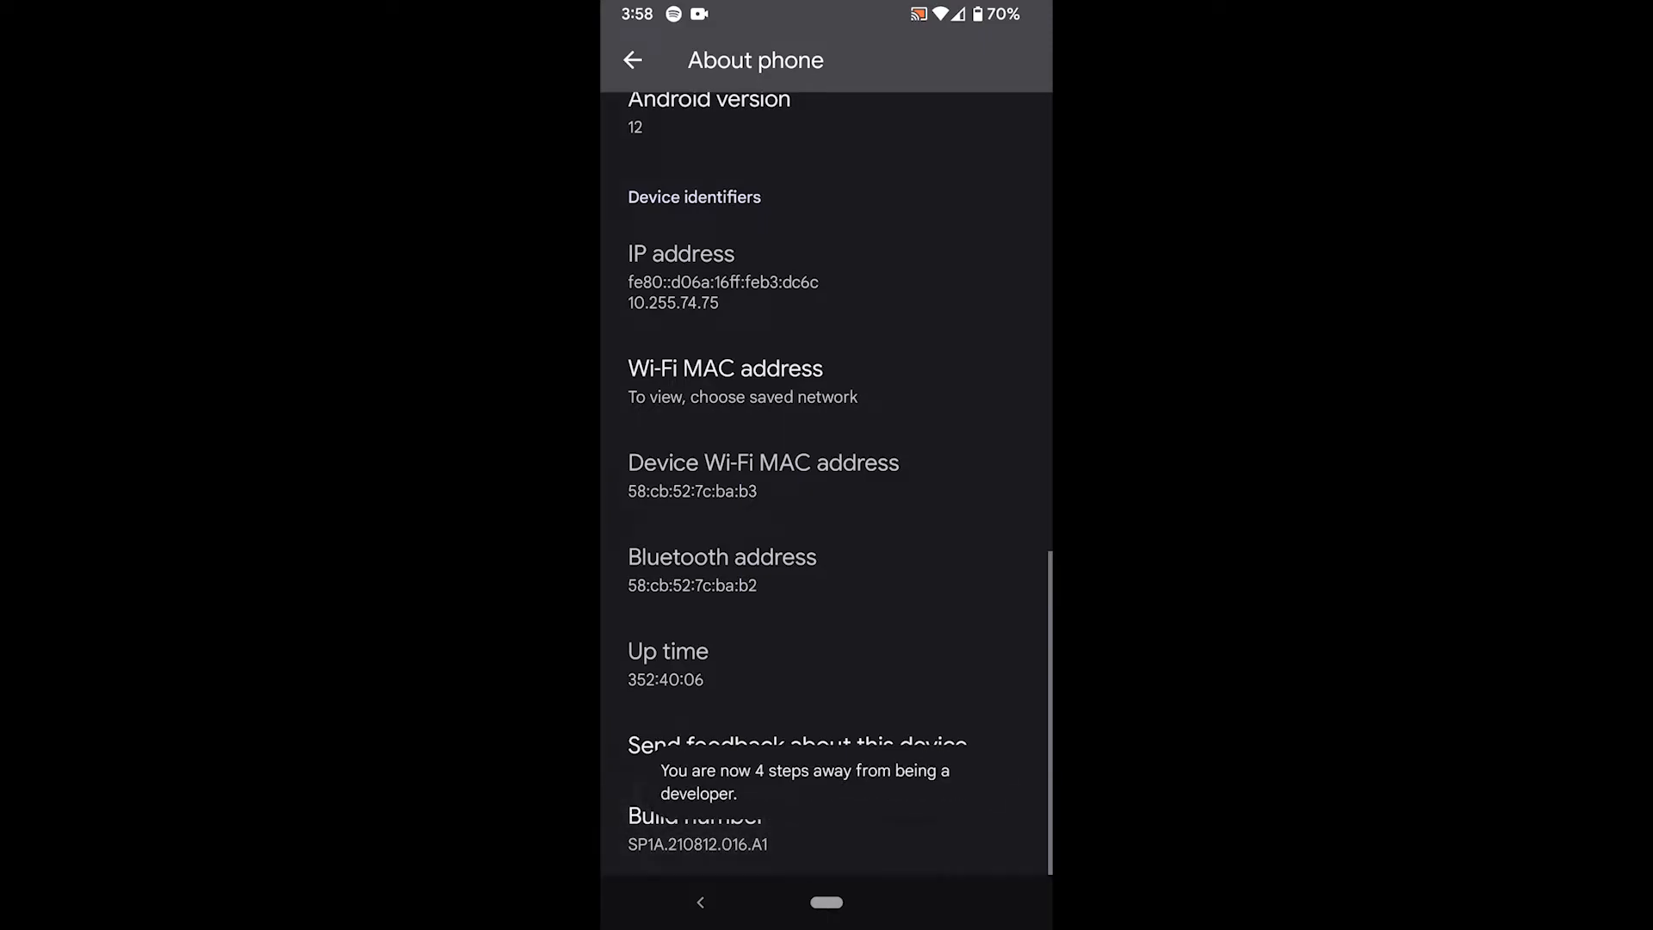
pyautogui.click(775, 831)
pyautogui.click(826, 829)
pyautogui.click(826, 829)
pyautogui.click(826, 829)
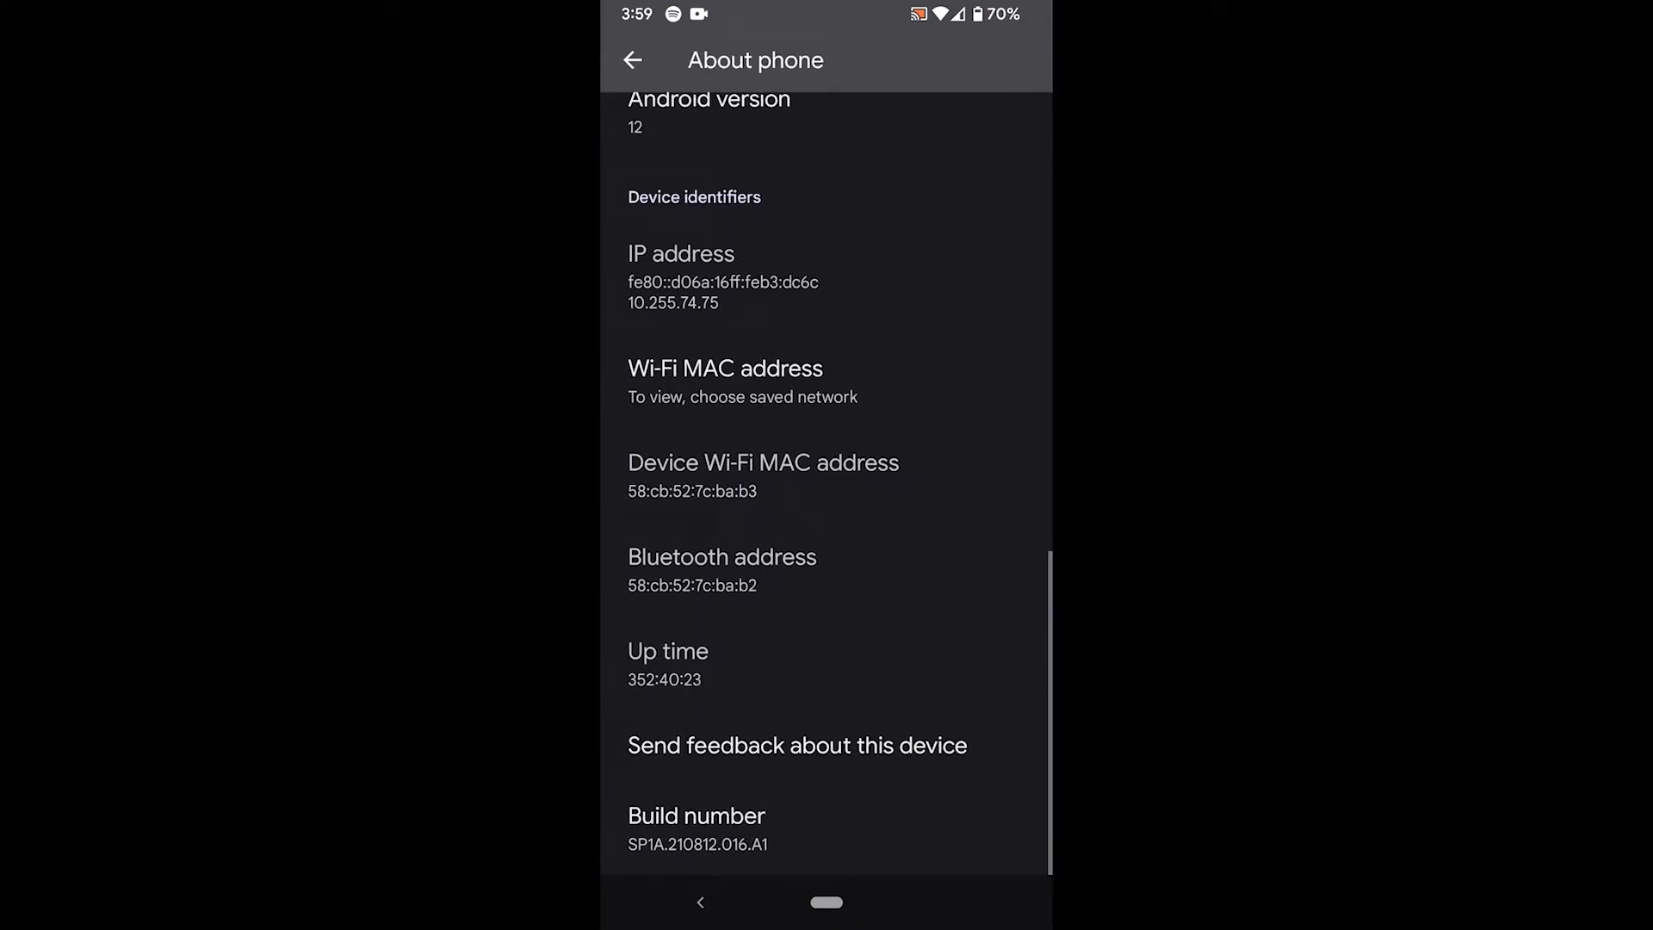
pyautogui.scroll(10, 826, 499)
pyautogui.scroll(-6, 826, 500)
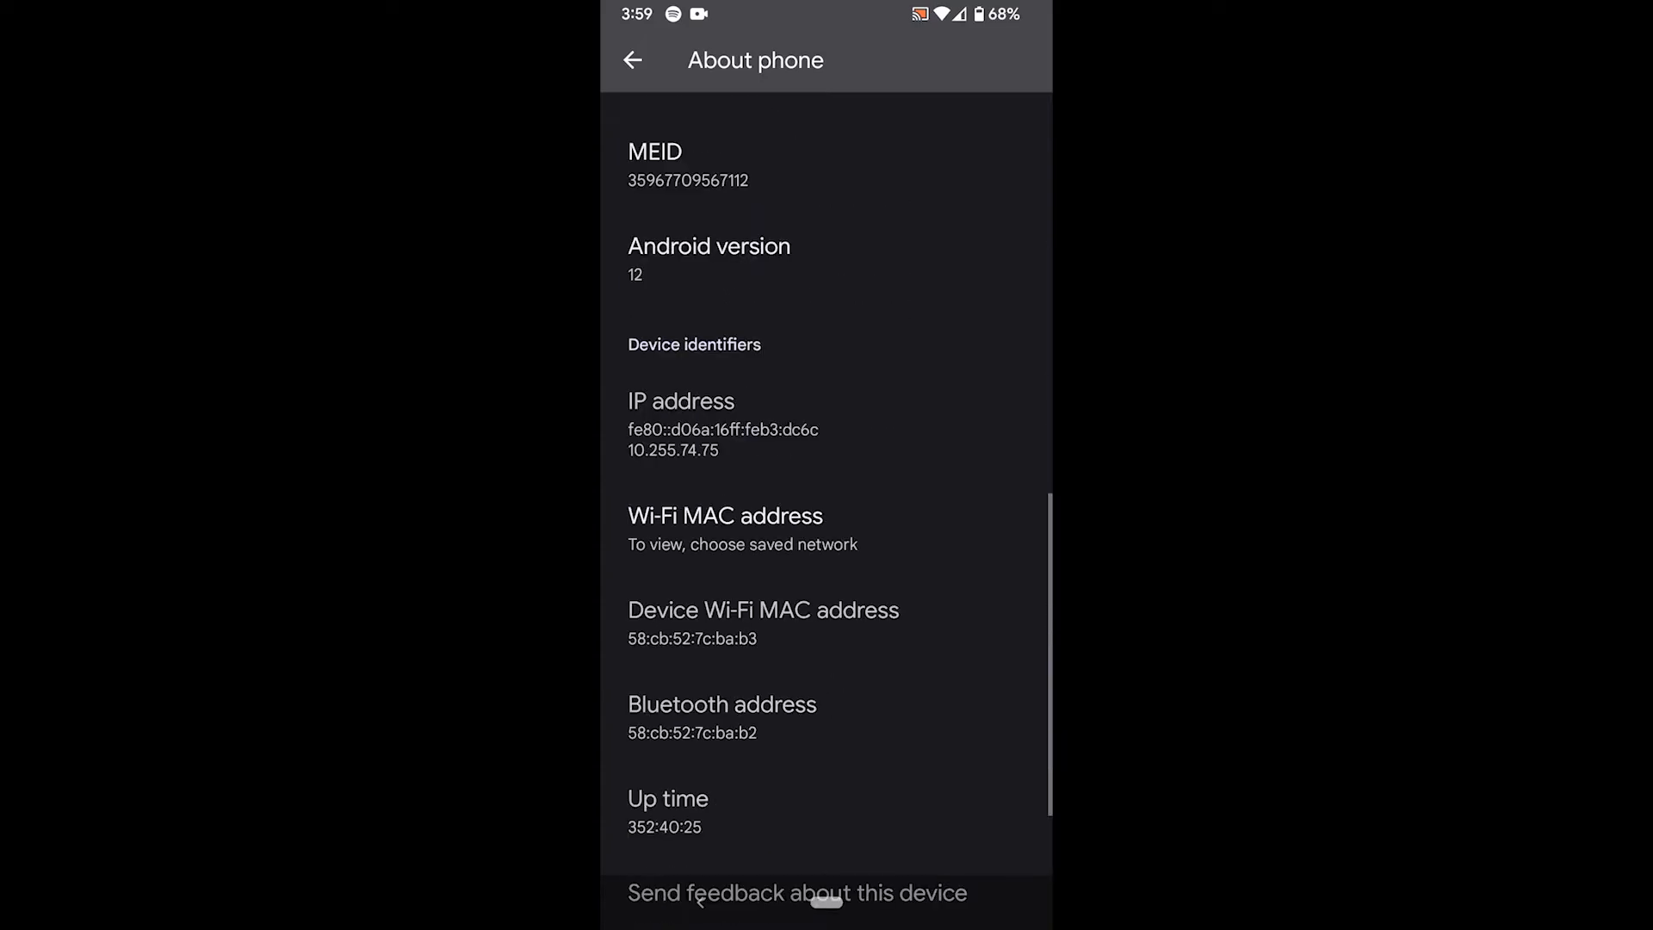
# Step: Leave About phone and open Developer options in the phone's System settings
pyautogui.scroll(-3, 826, 499)
pyautogui.click(633, 59)
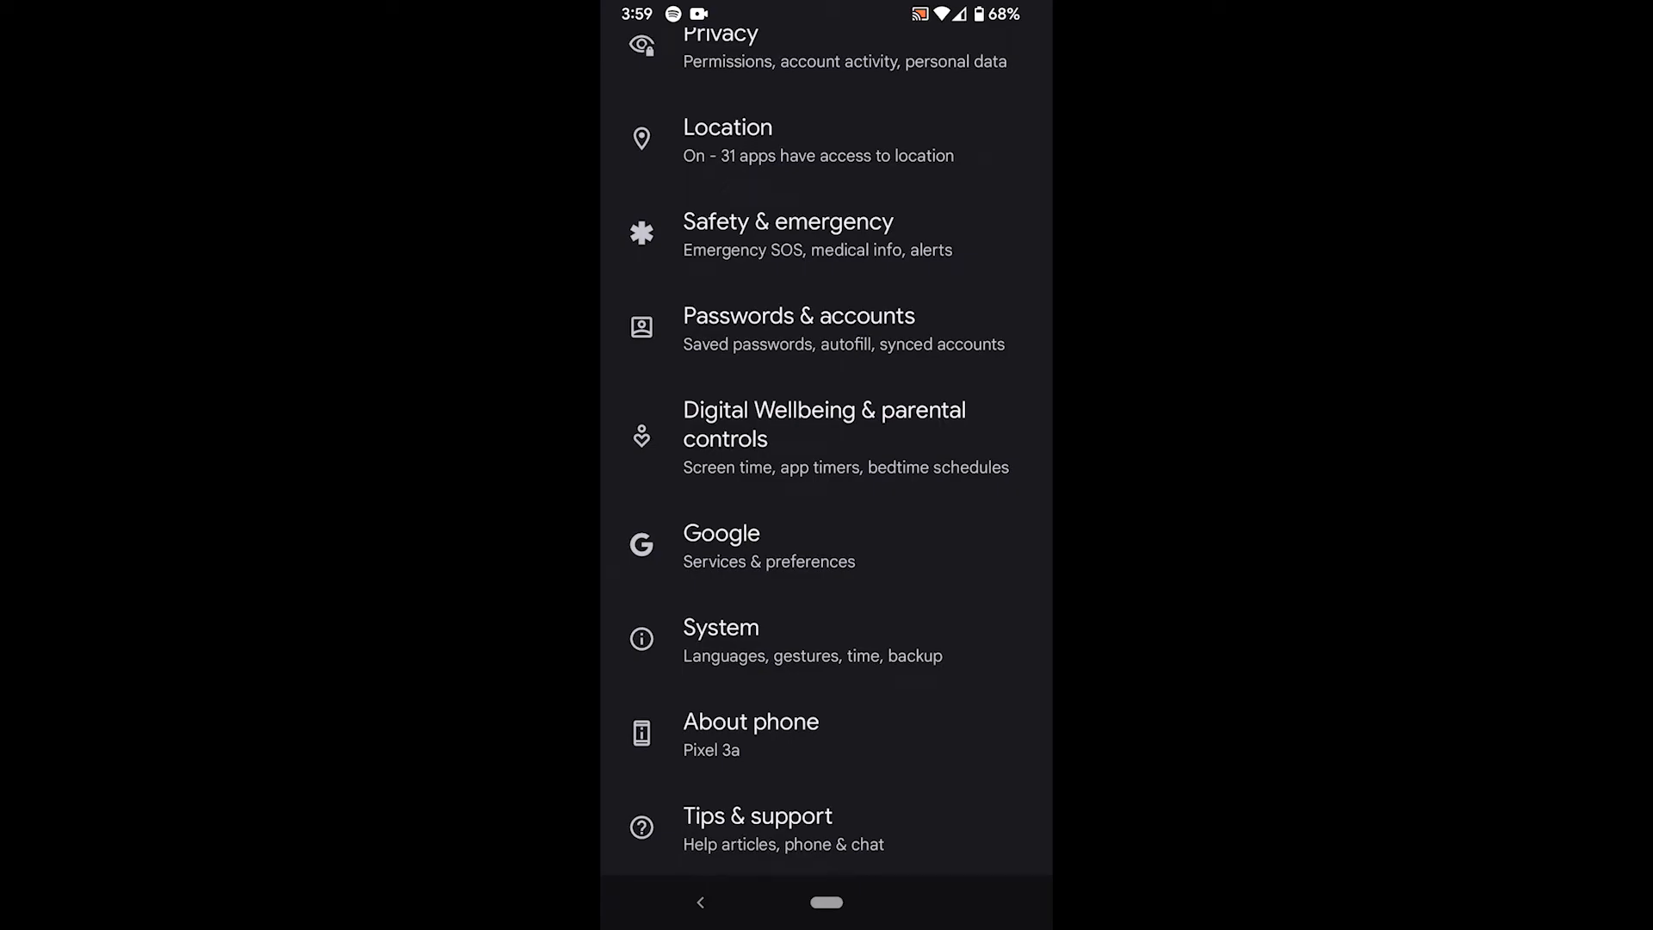
pyautogui.click(818, 639)
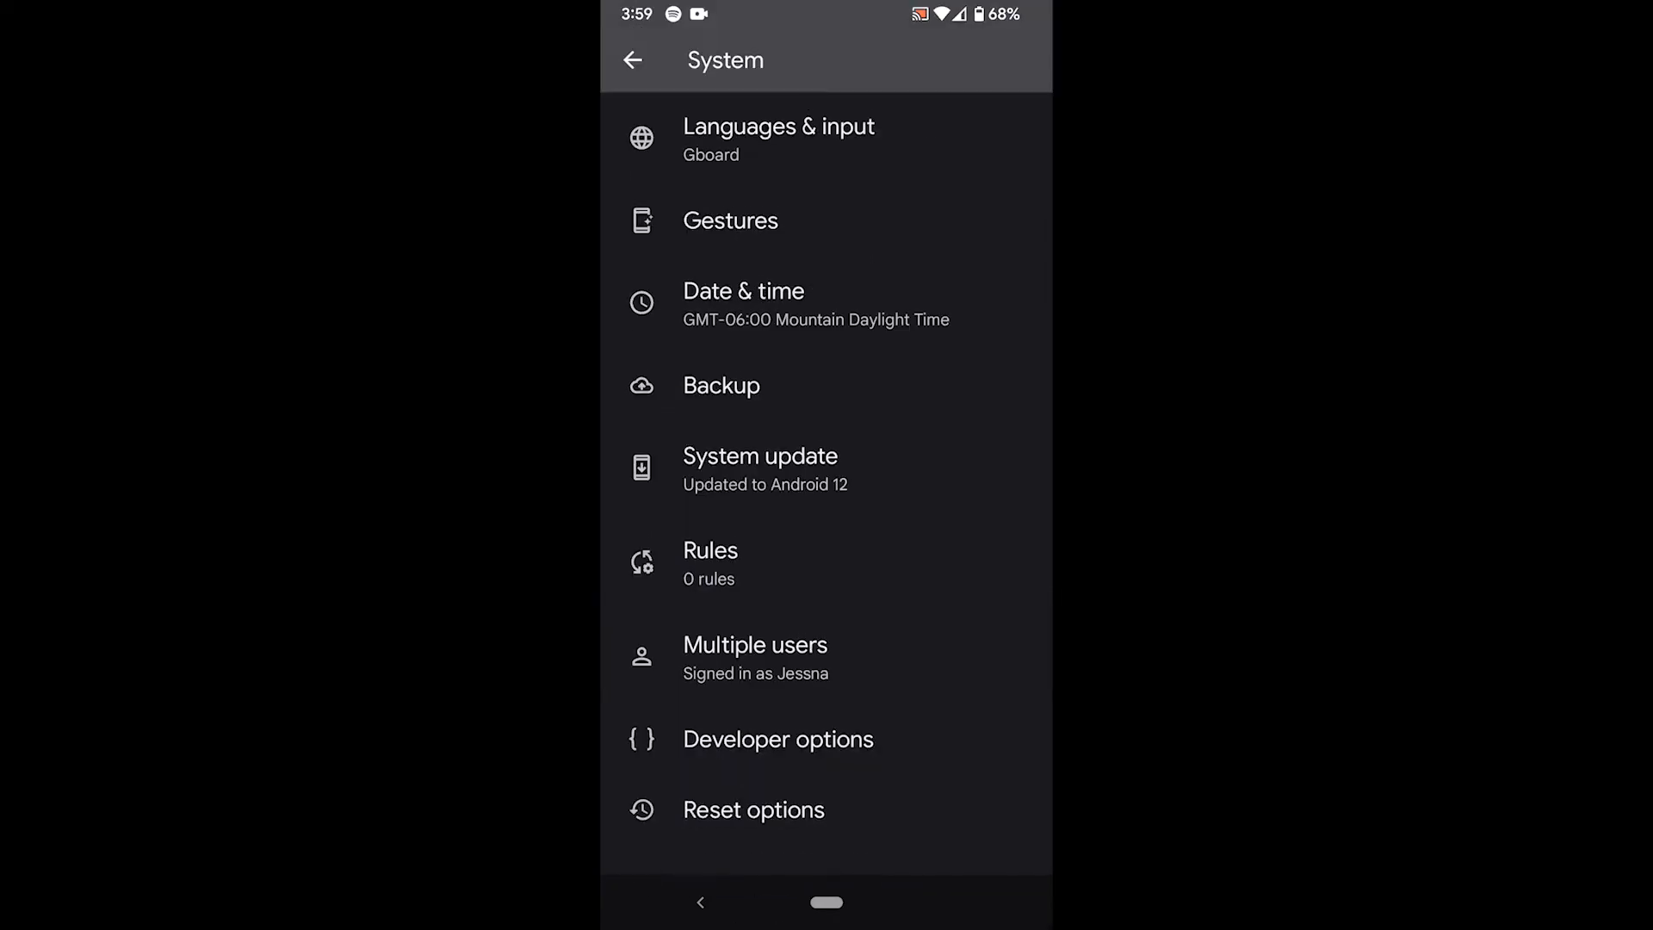
pyautogui.click(777, 739)
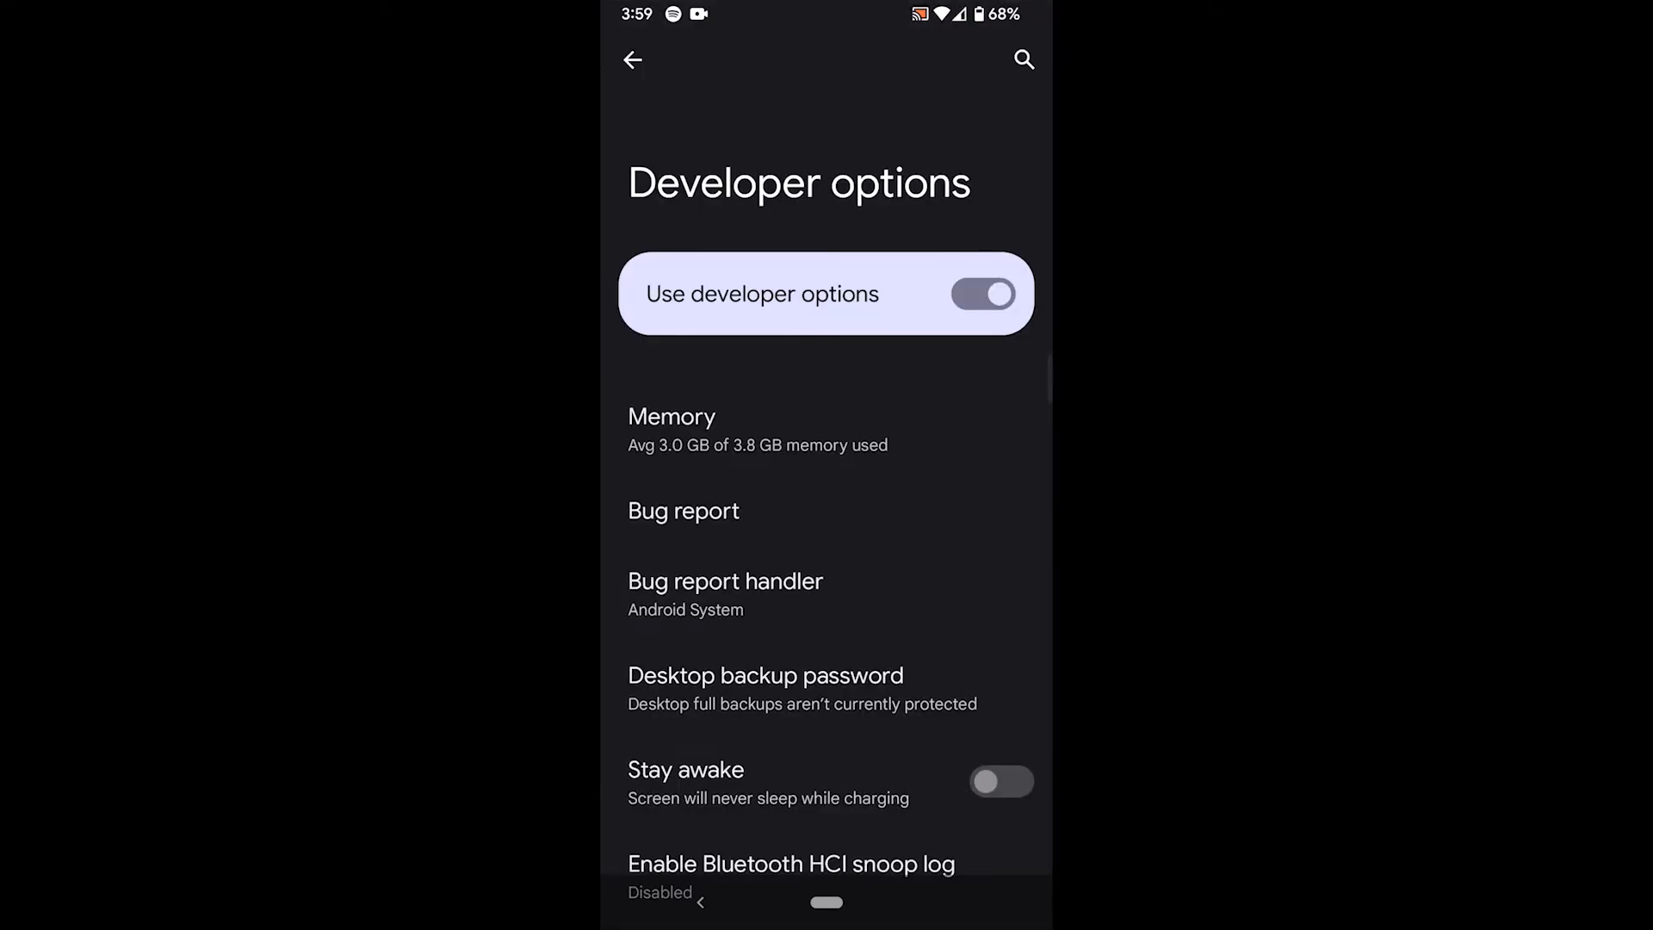
# Step: Turn on USB debugging in the Debugging section of Developer options and allow it in the confirmation
pyautogui.scroll(-5, 827, 517)
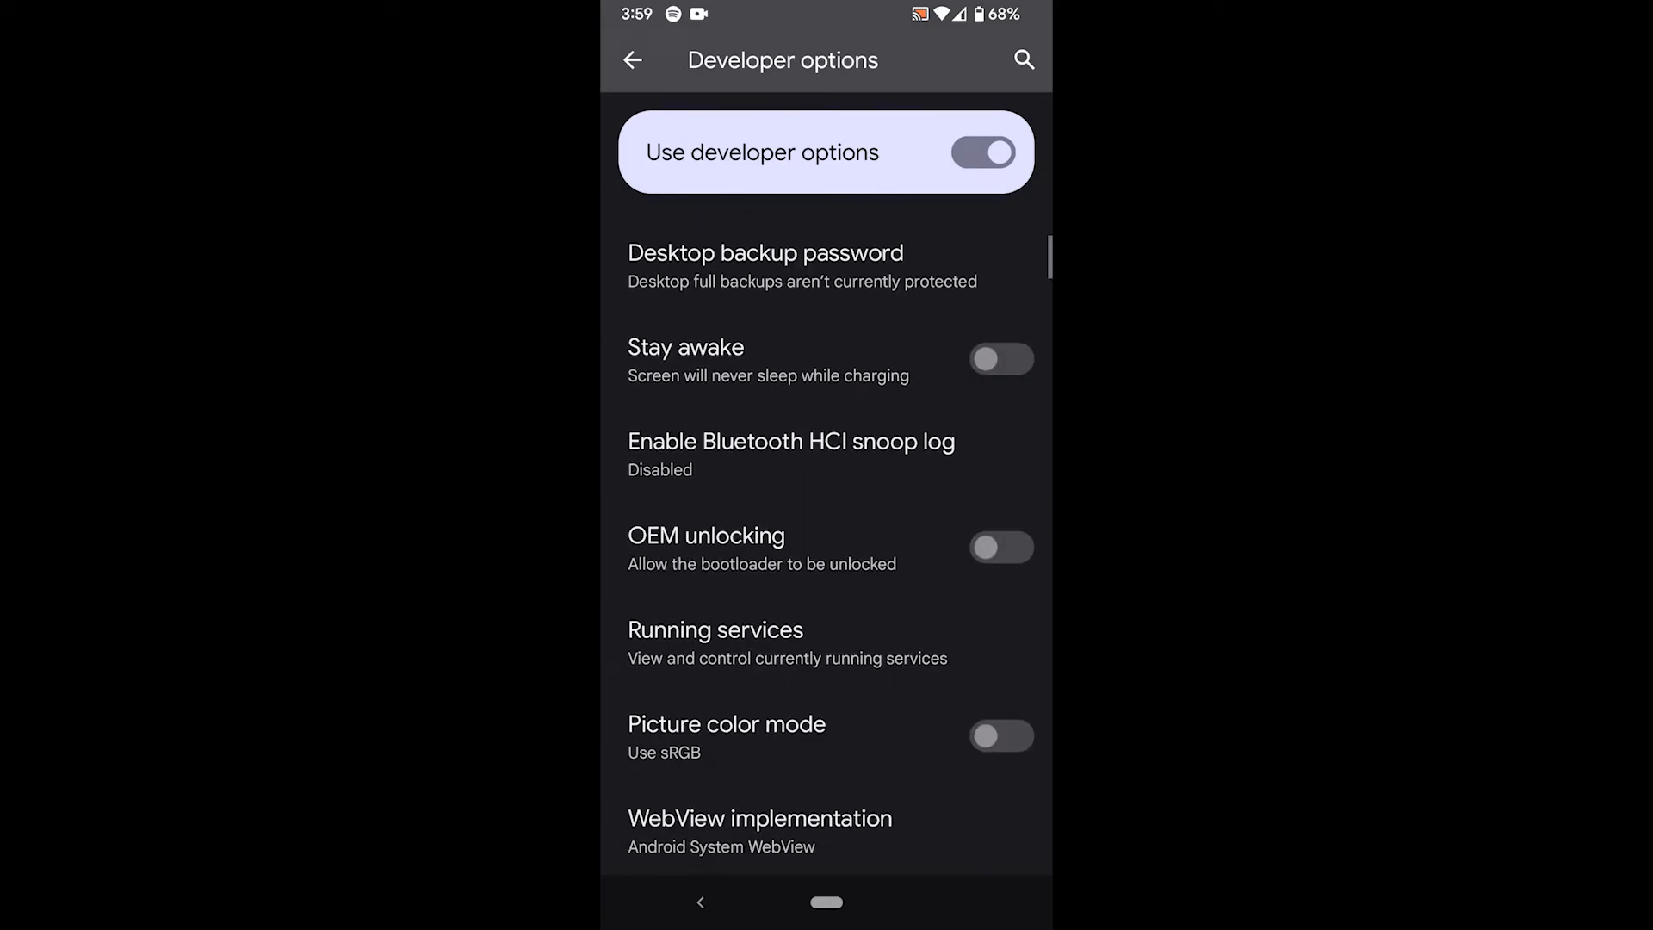
pyautogui.scroll(-5, 827, 560)
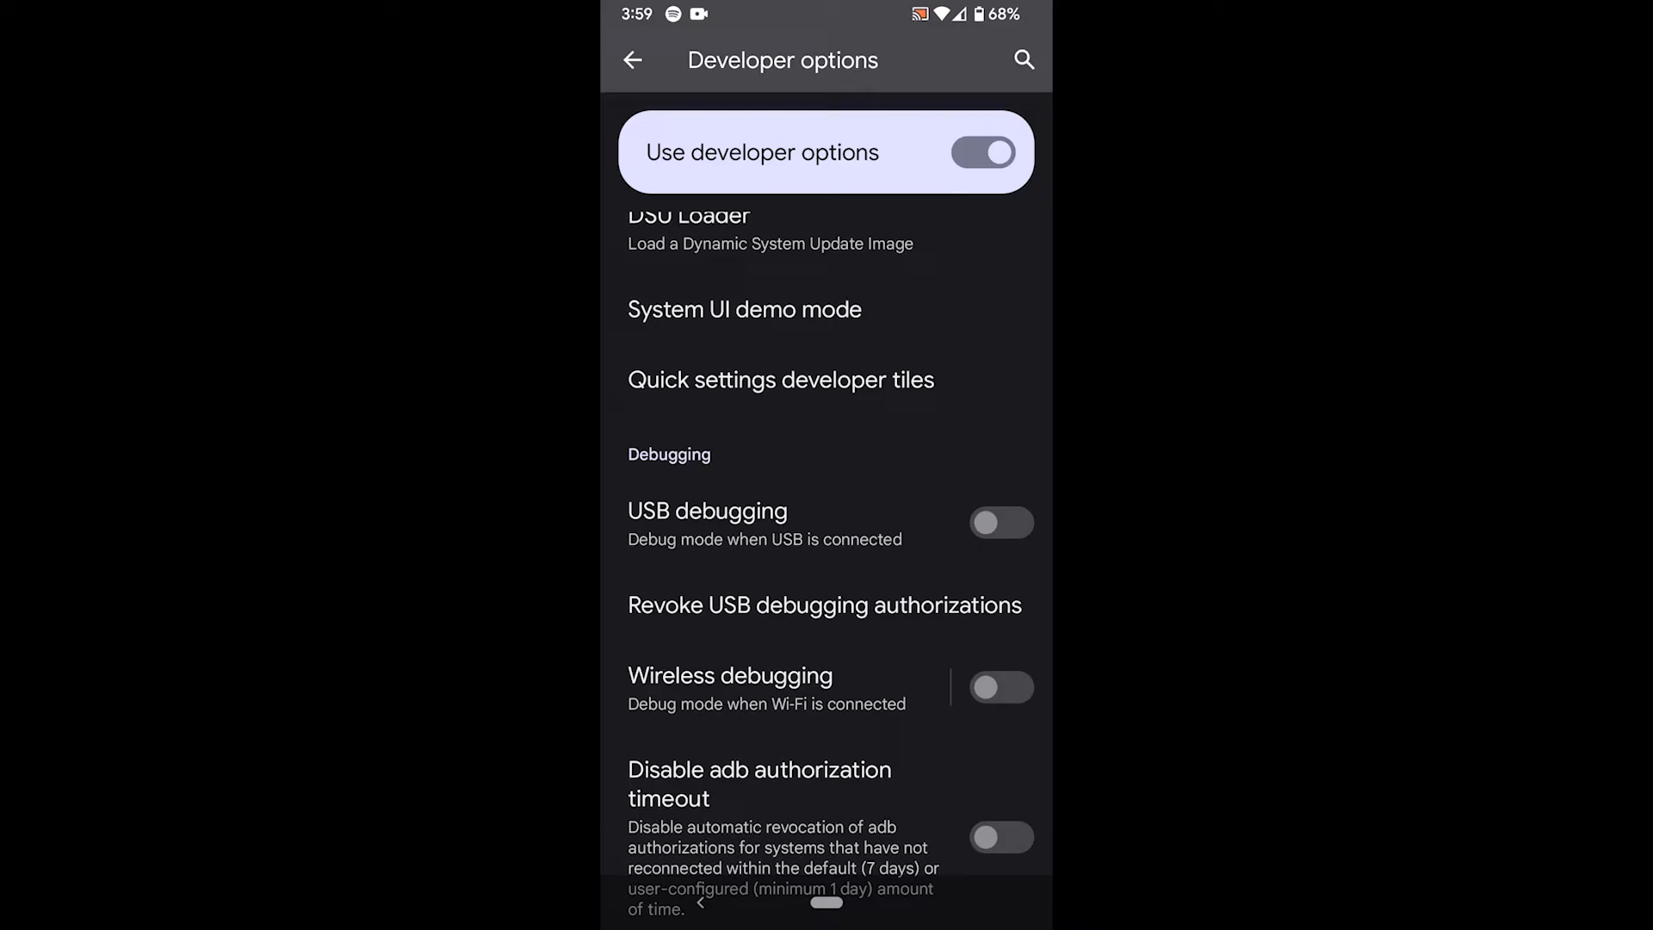
pyautogui.click(1002, 522)
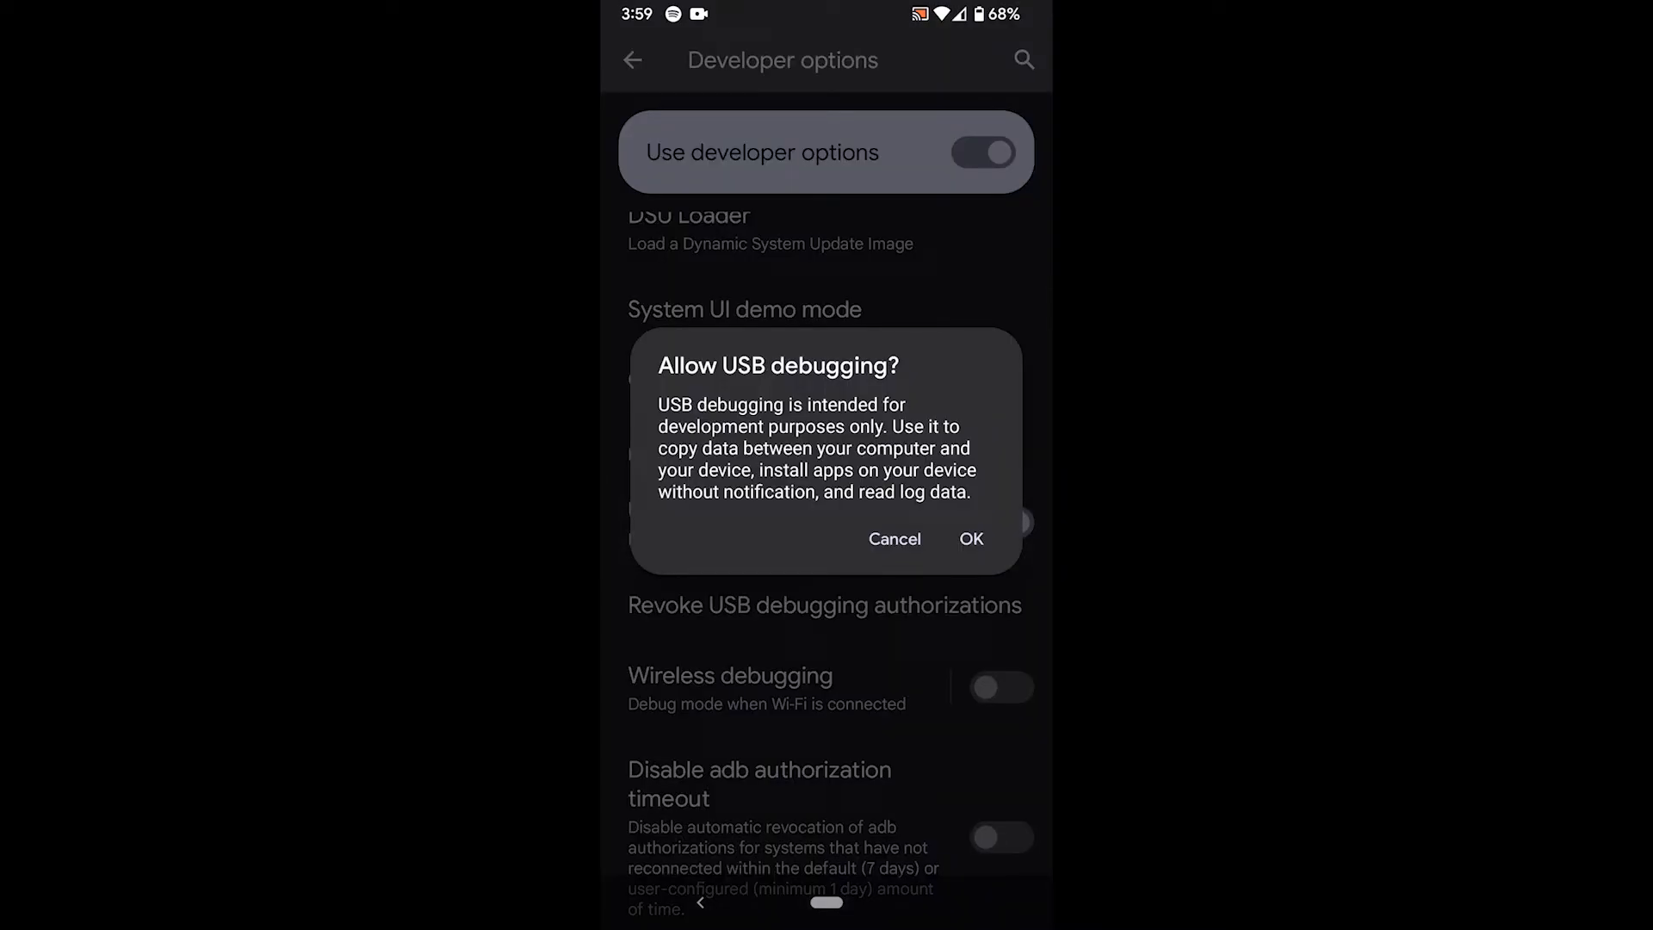
pyautogui.click(972, 539)
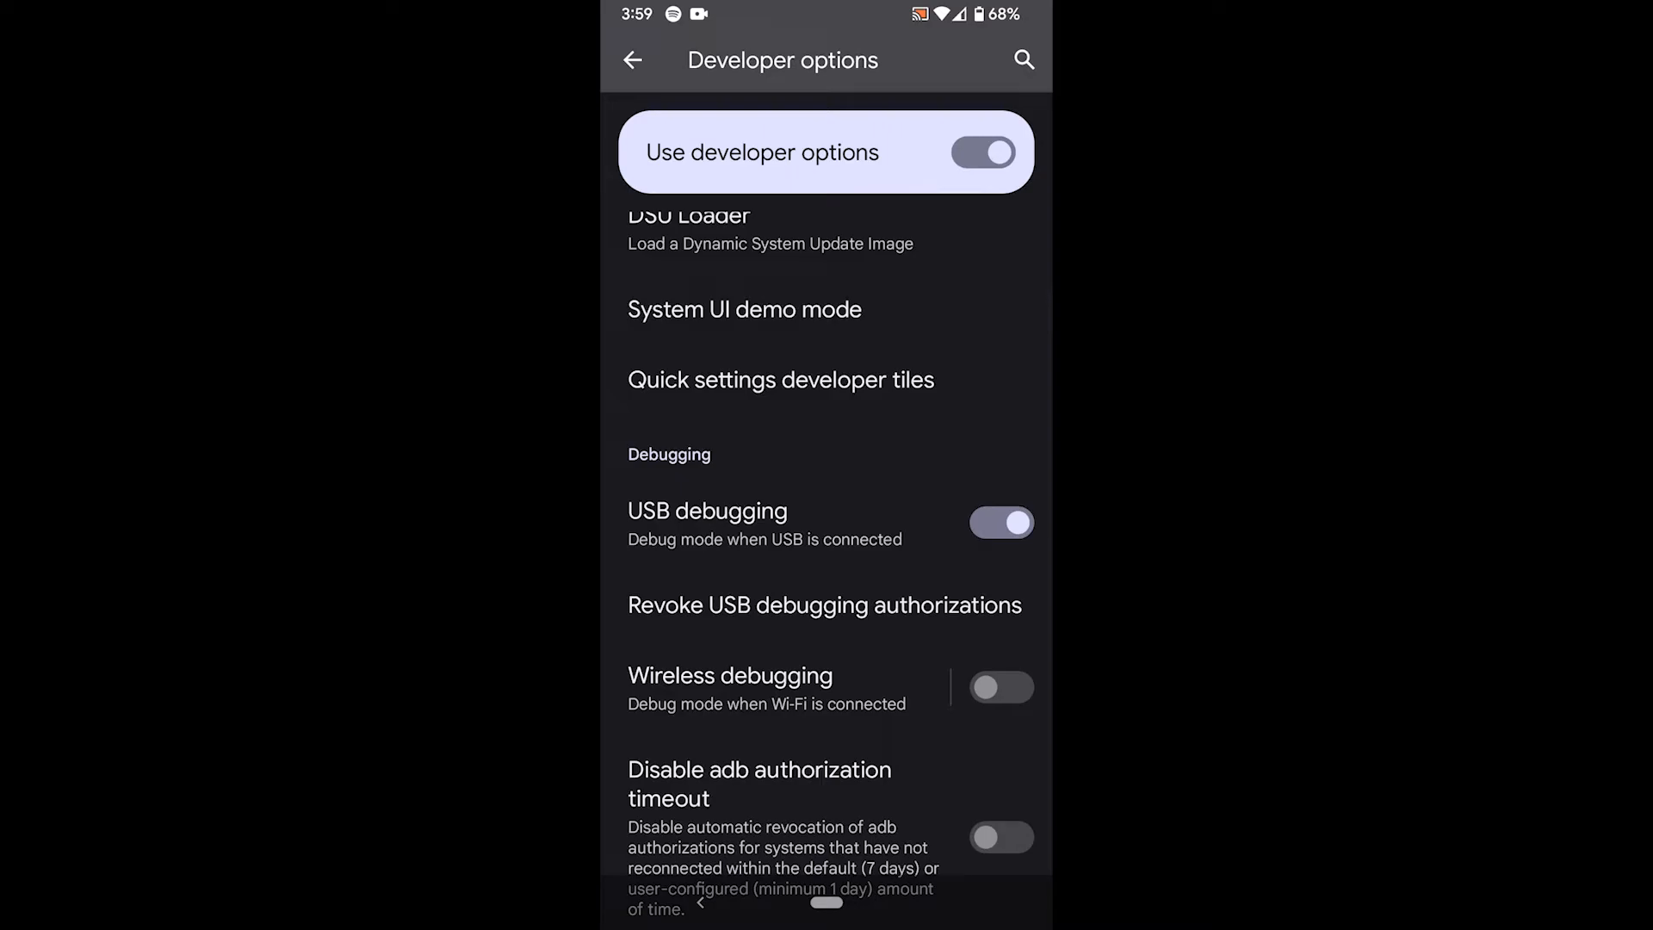
pyautogui.scroll(10, 826, 560)
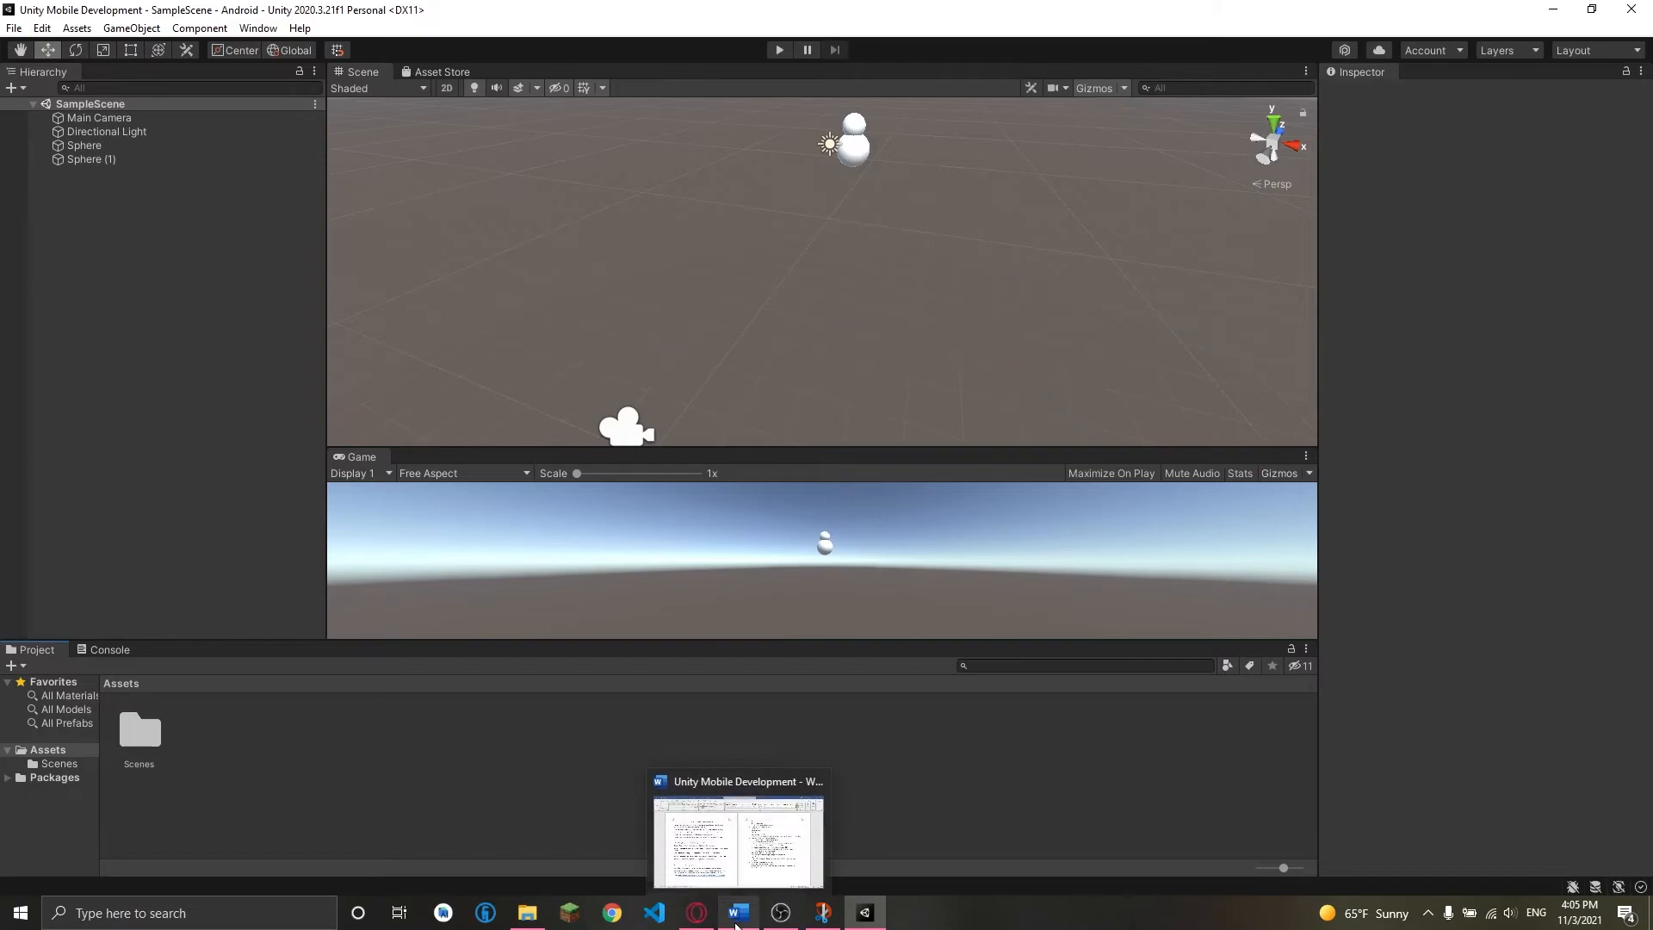
# Step: In Unity's Build Settings, refresh the connected Android devices and set the run device to Google Pixel 3a
pyautogui.click(737, 915)
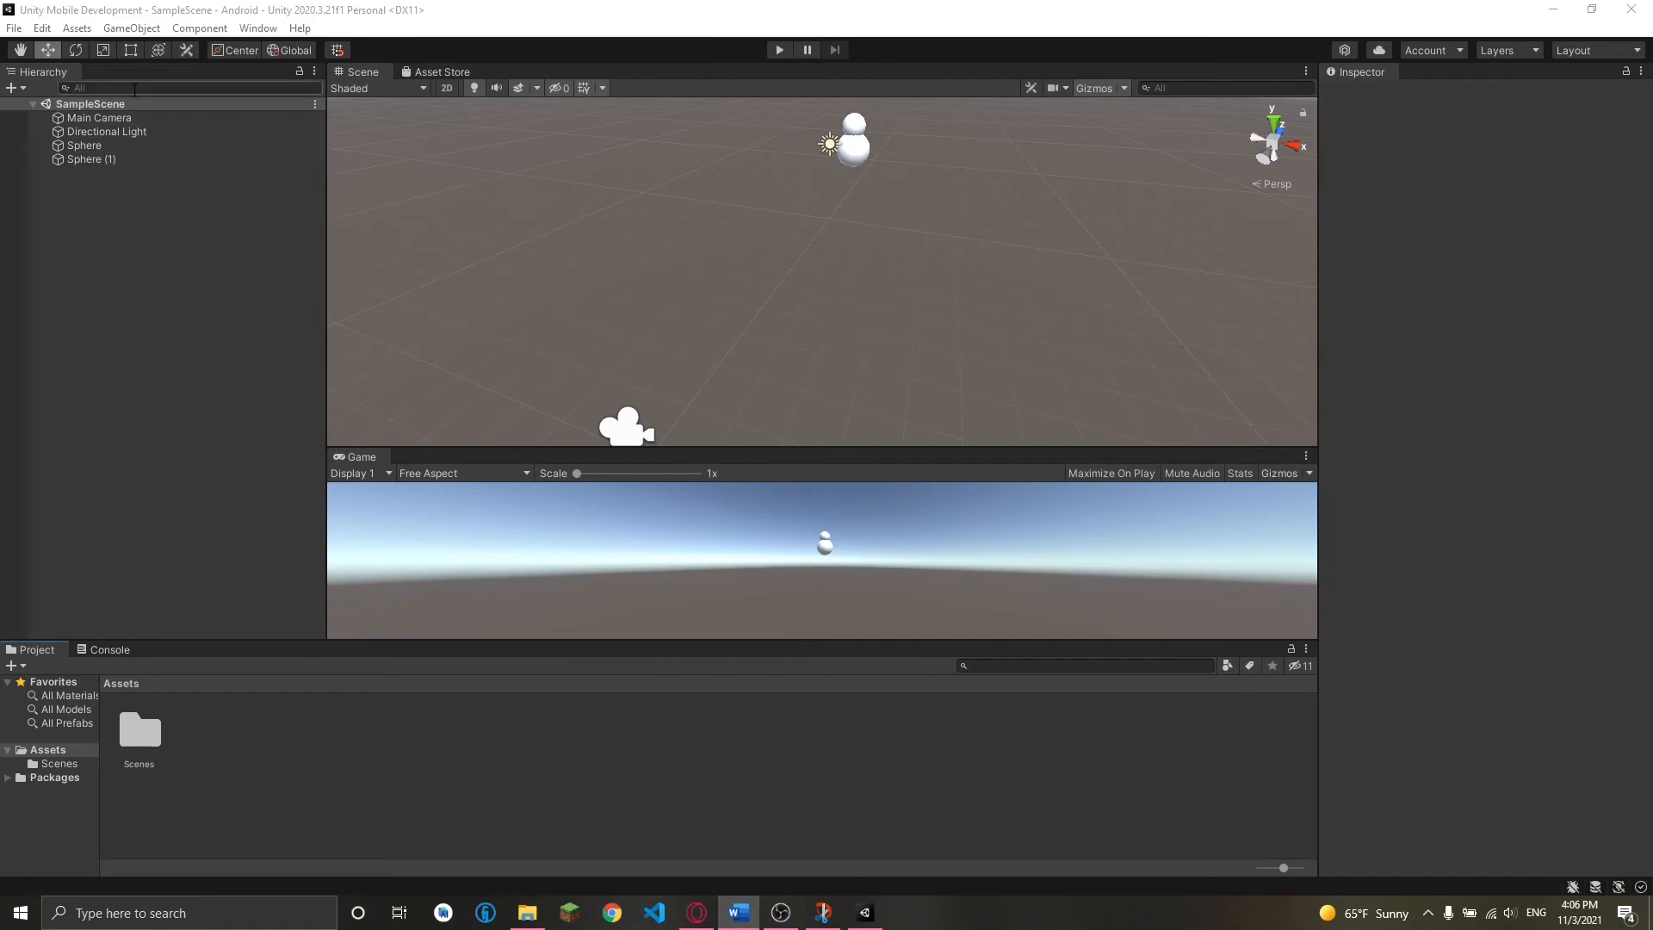
pyautogui.click(15, 28)
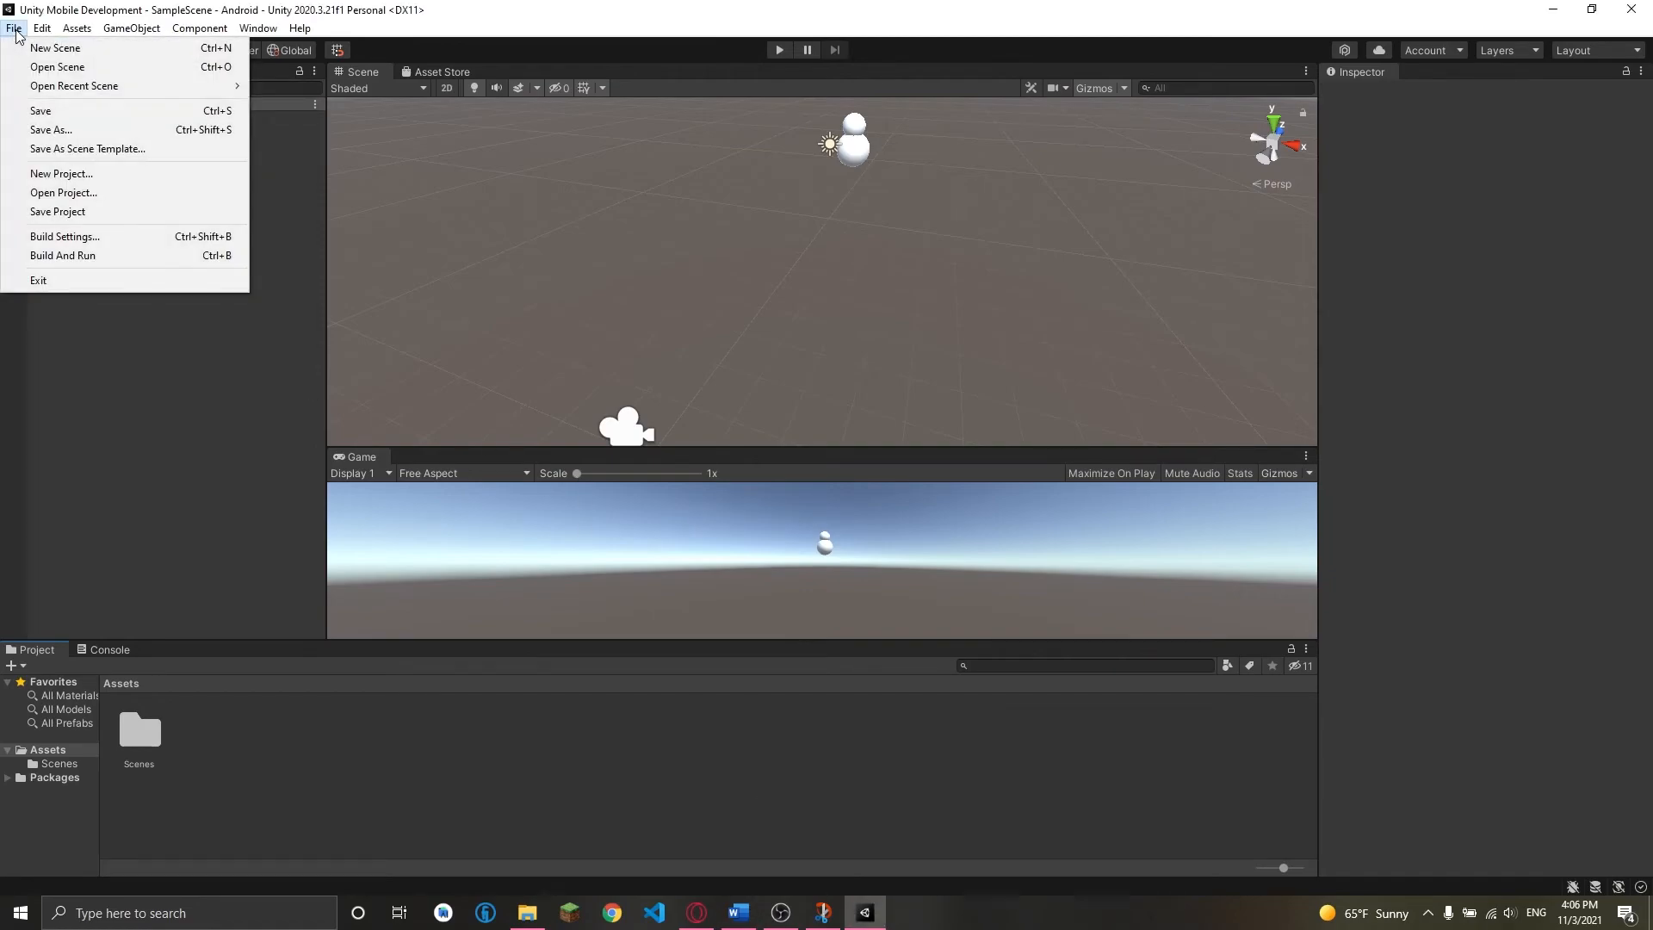
pyautogui.click(79, 236)
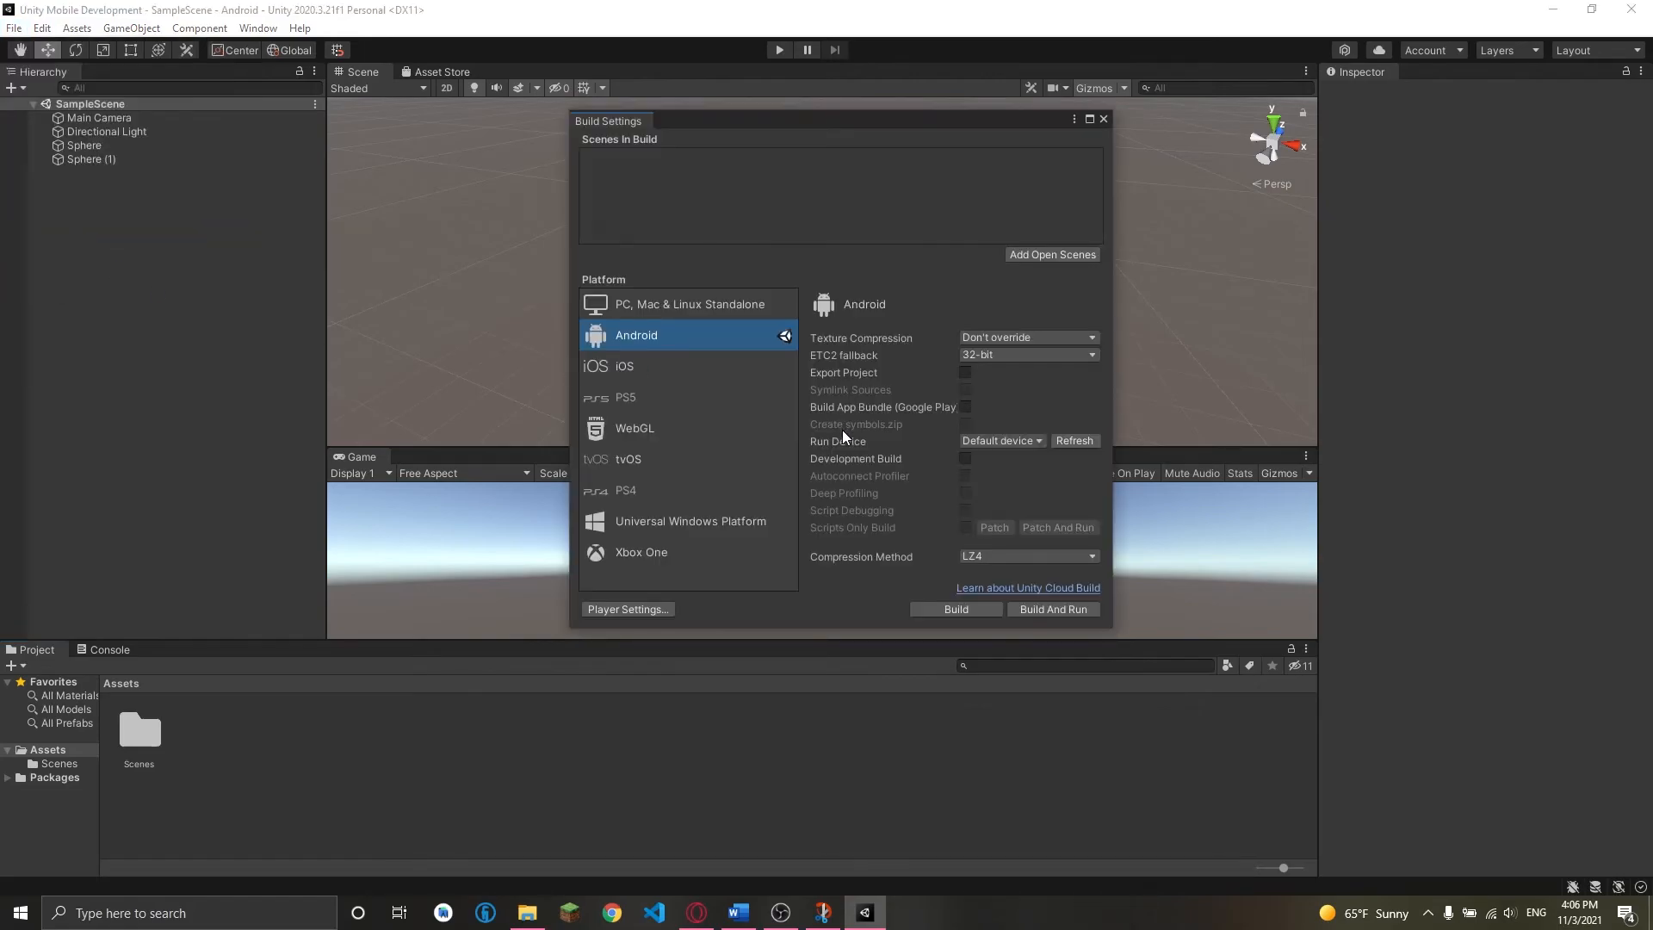
pyautogui.click(1021, 441)
pyautogui.click(1077, 439)
pyautogui.click(1076, 439)
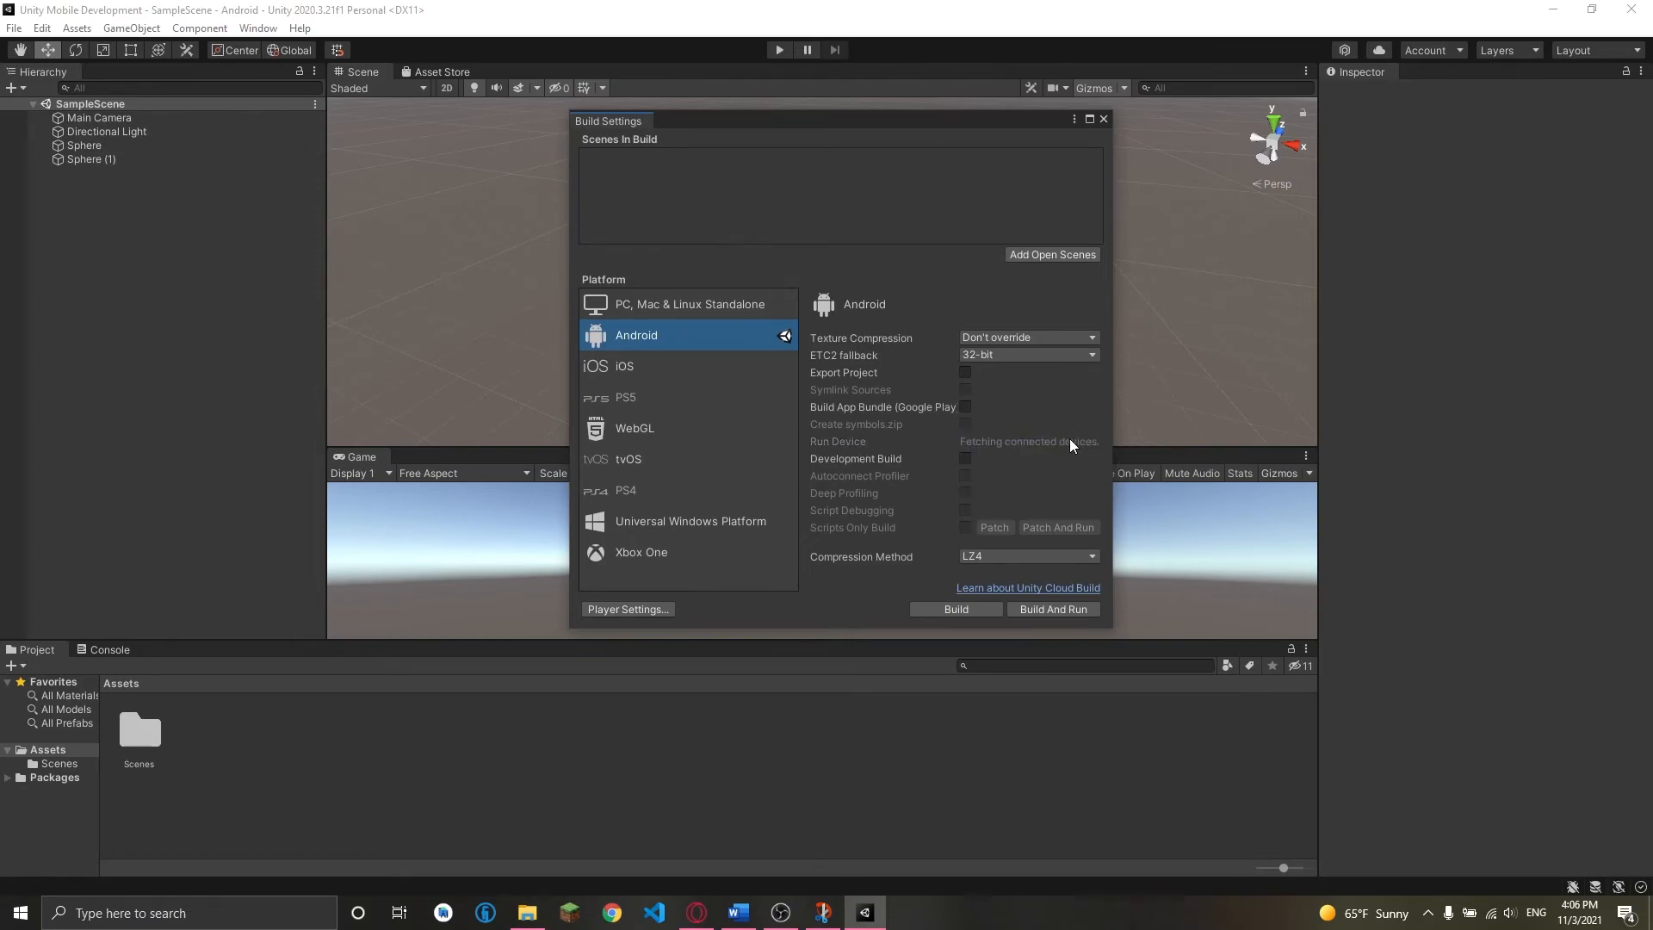
pyautogui.click(1015, 442)
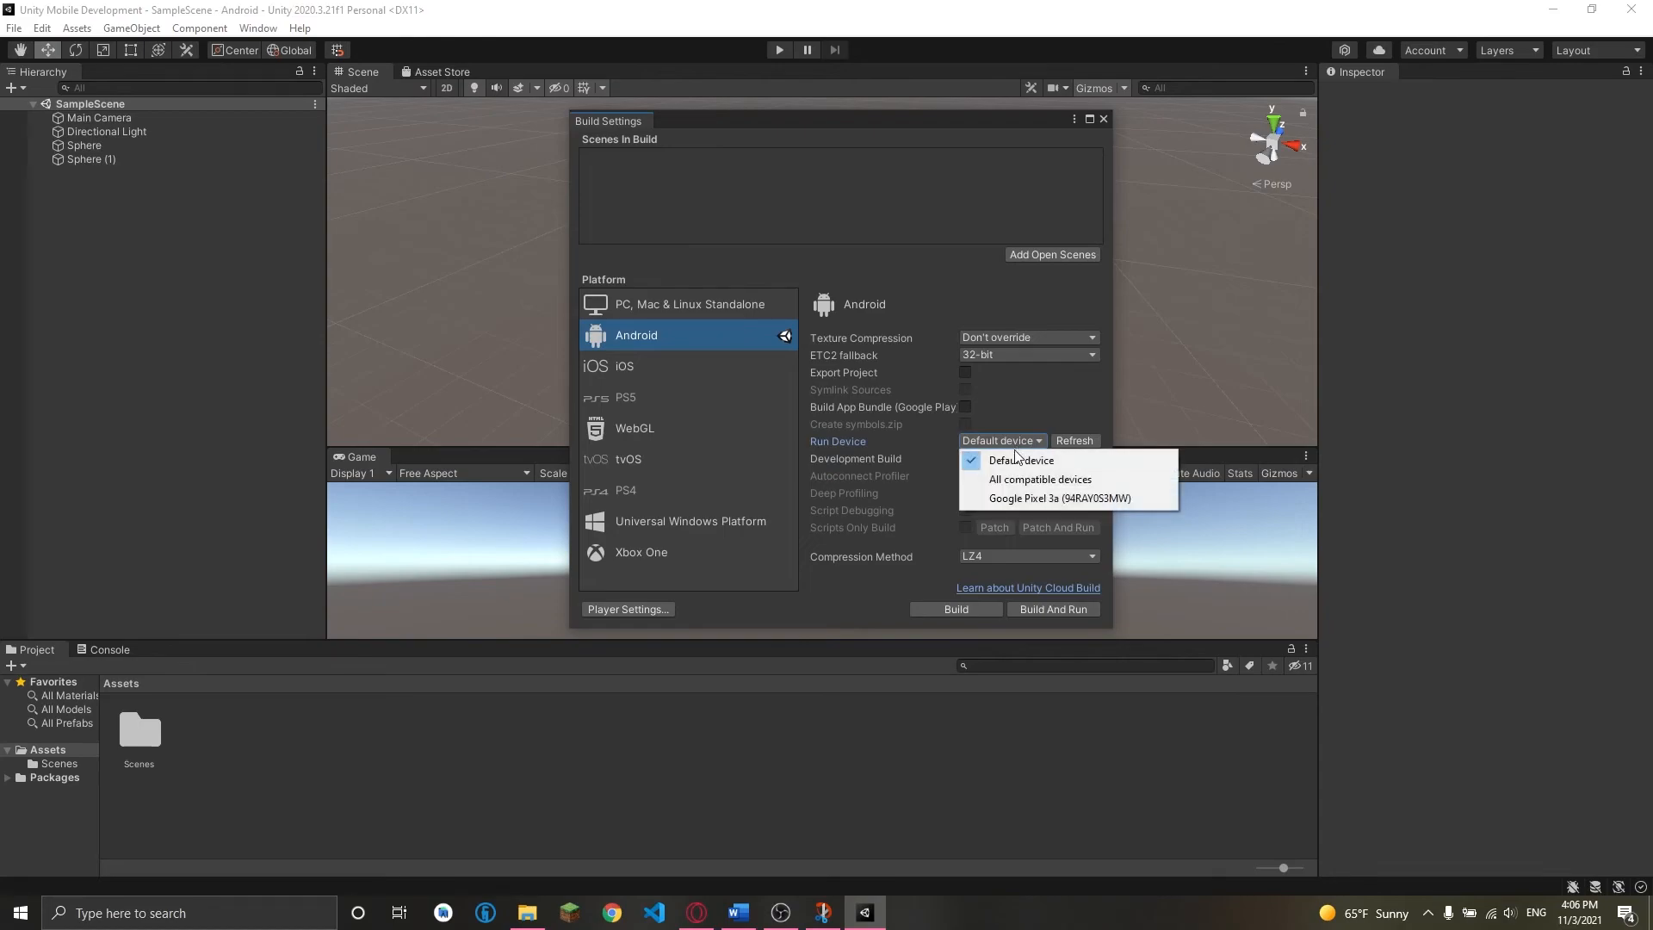
pyautogui.click(1022, 502)
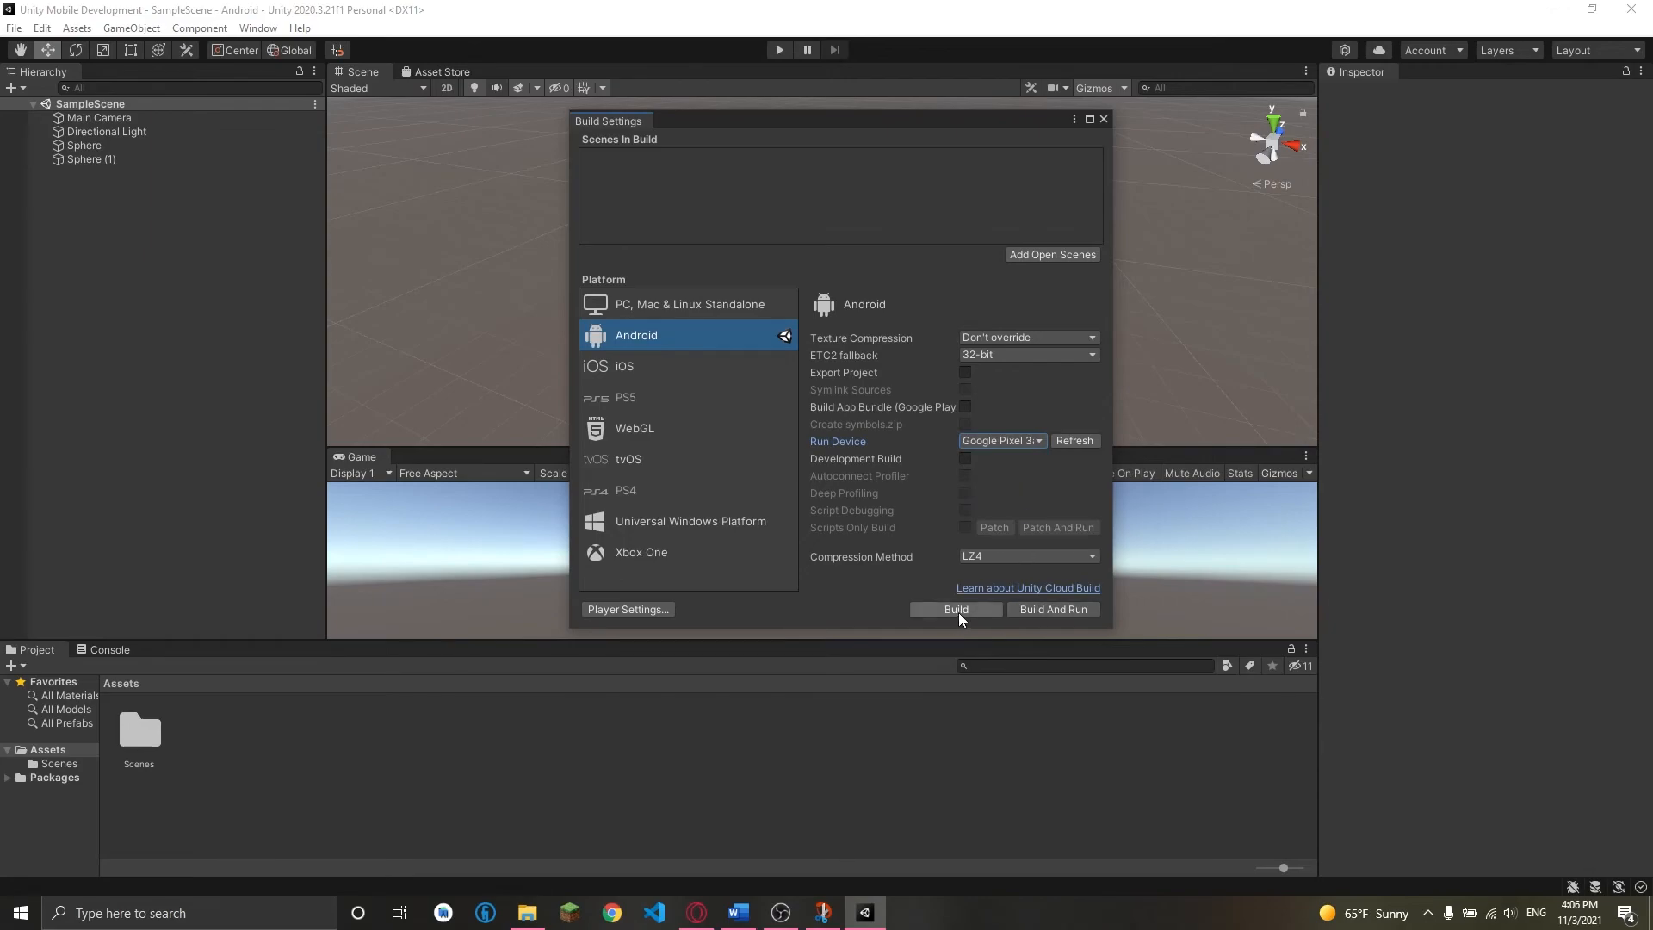
# Step: Start Build And Run for Android and create a folder named Builds in the Unity Mobile Development project folder
pyautogui.click(1046, 607)
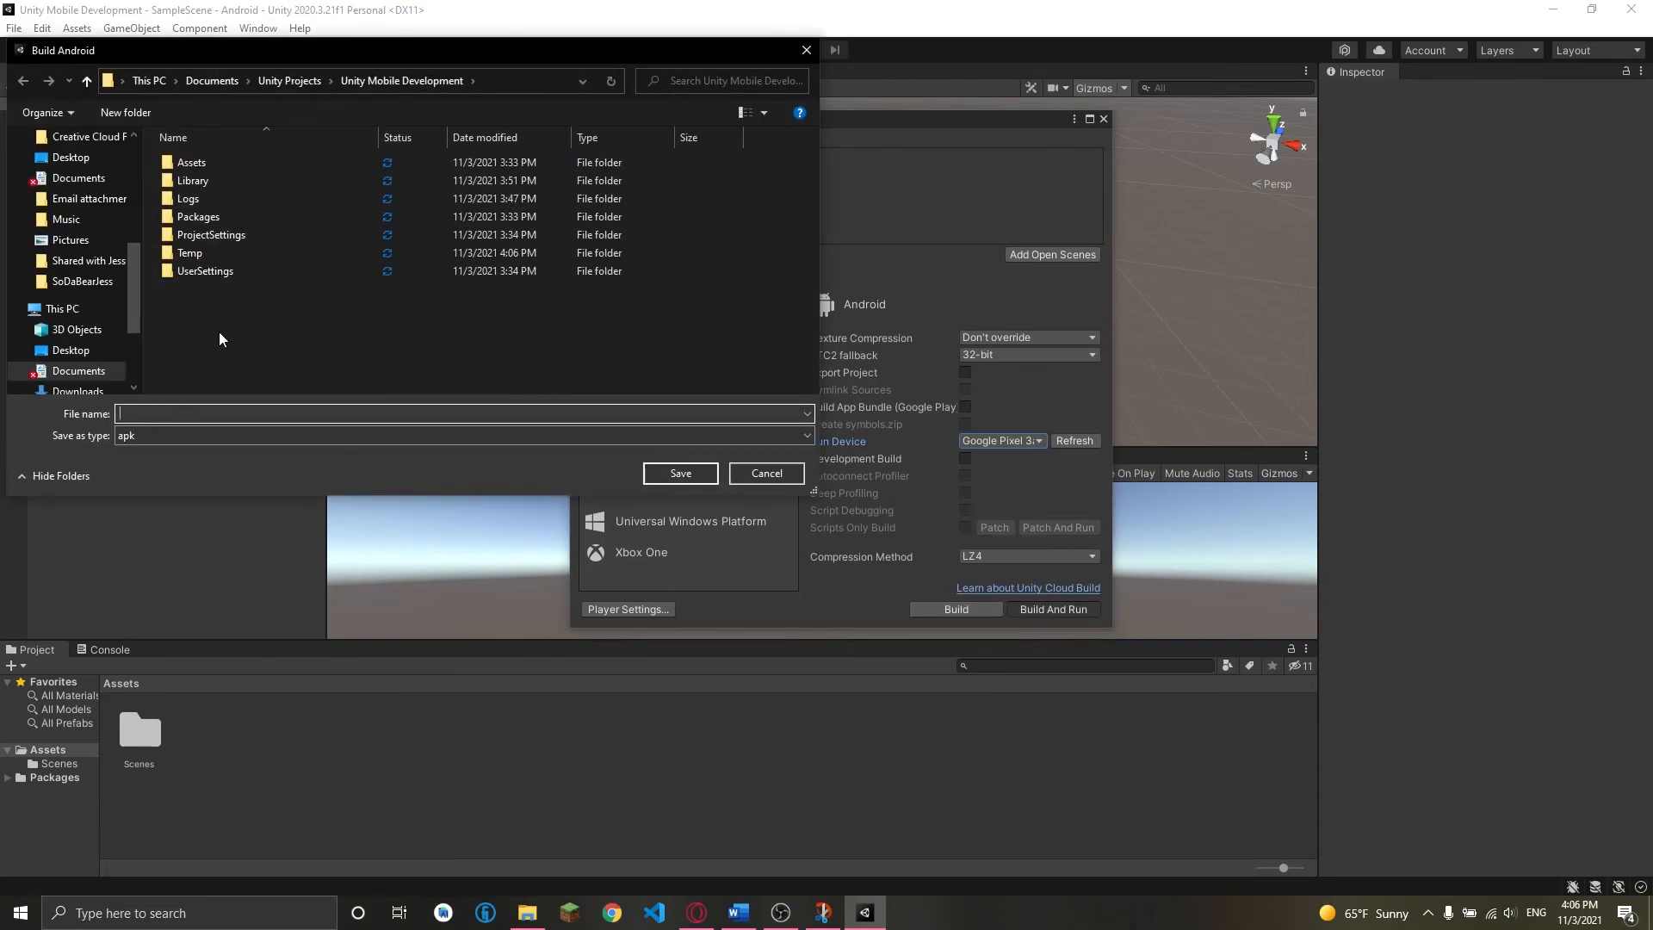
pyautogui.rightClick(252, 313)
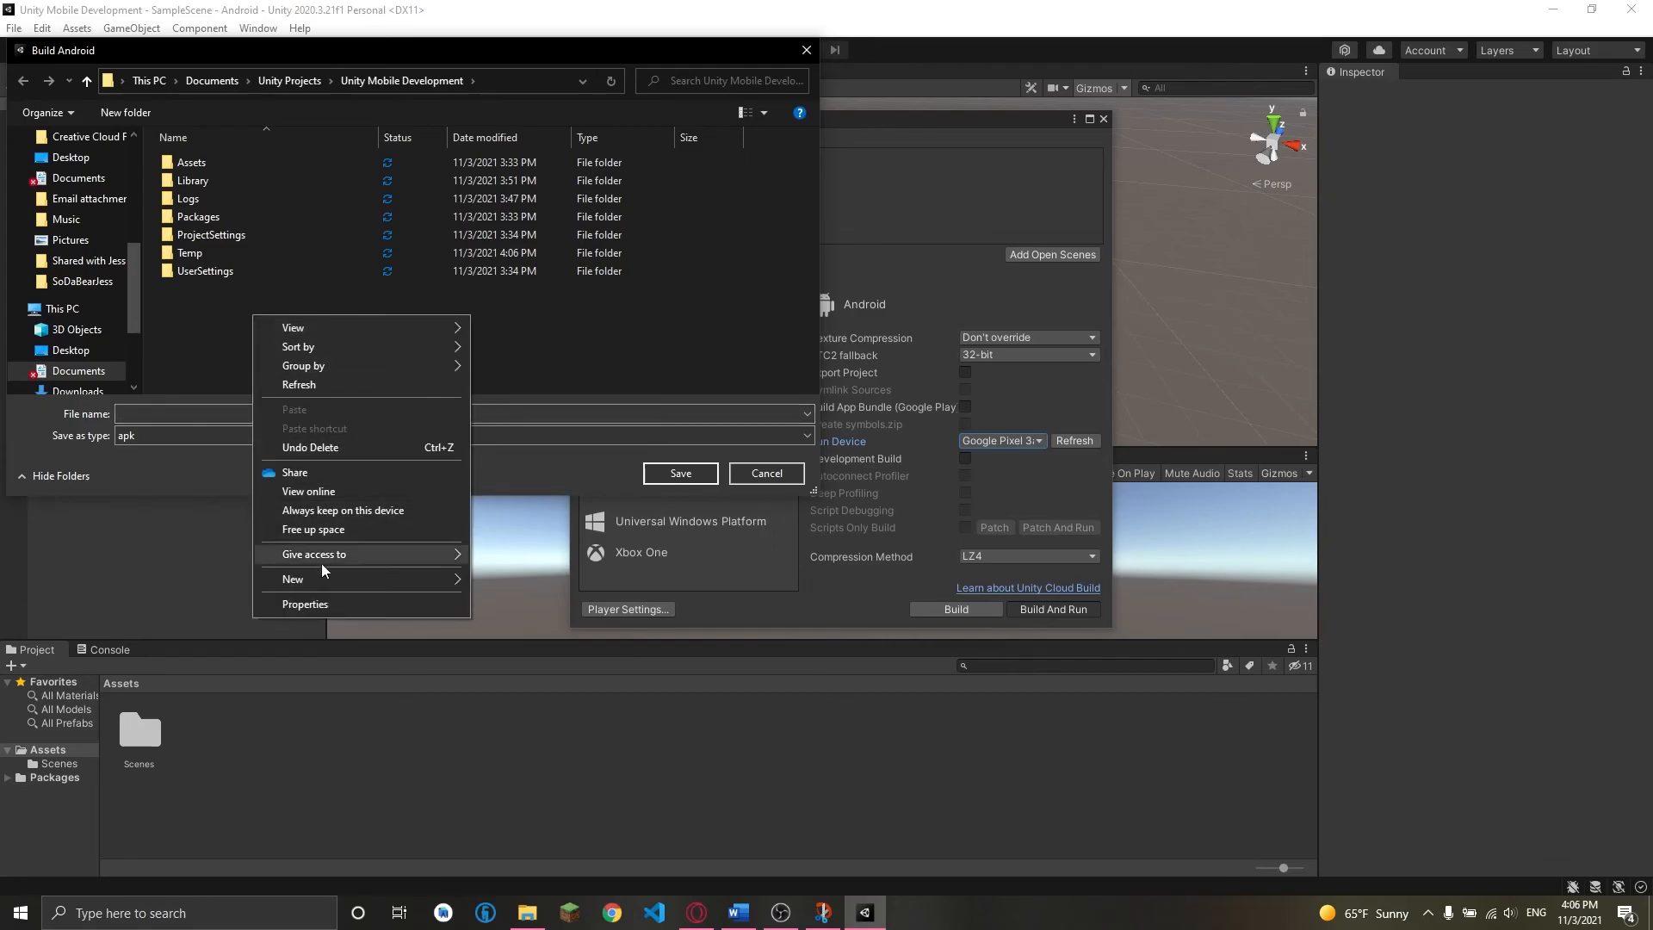
pyautogui.moveTo(407, 579)
pyautogui.click(484, 582)
pyautogui.write('Builds')
pyautogui.press('Return')
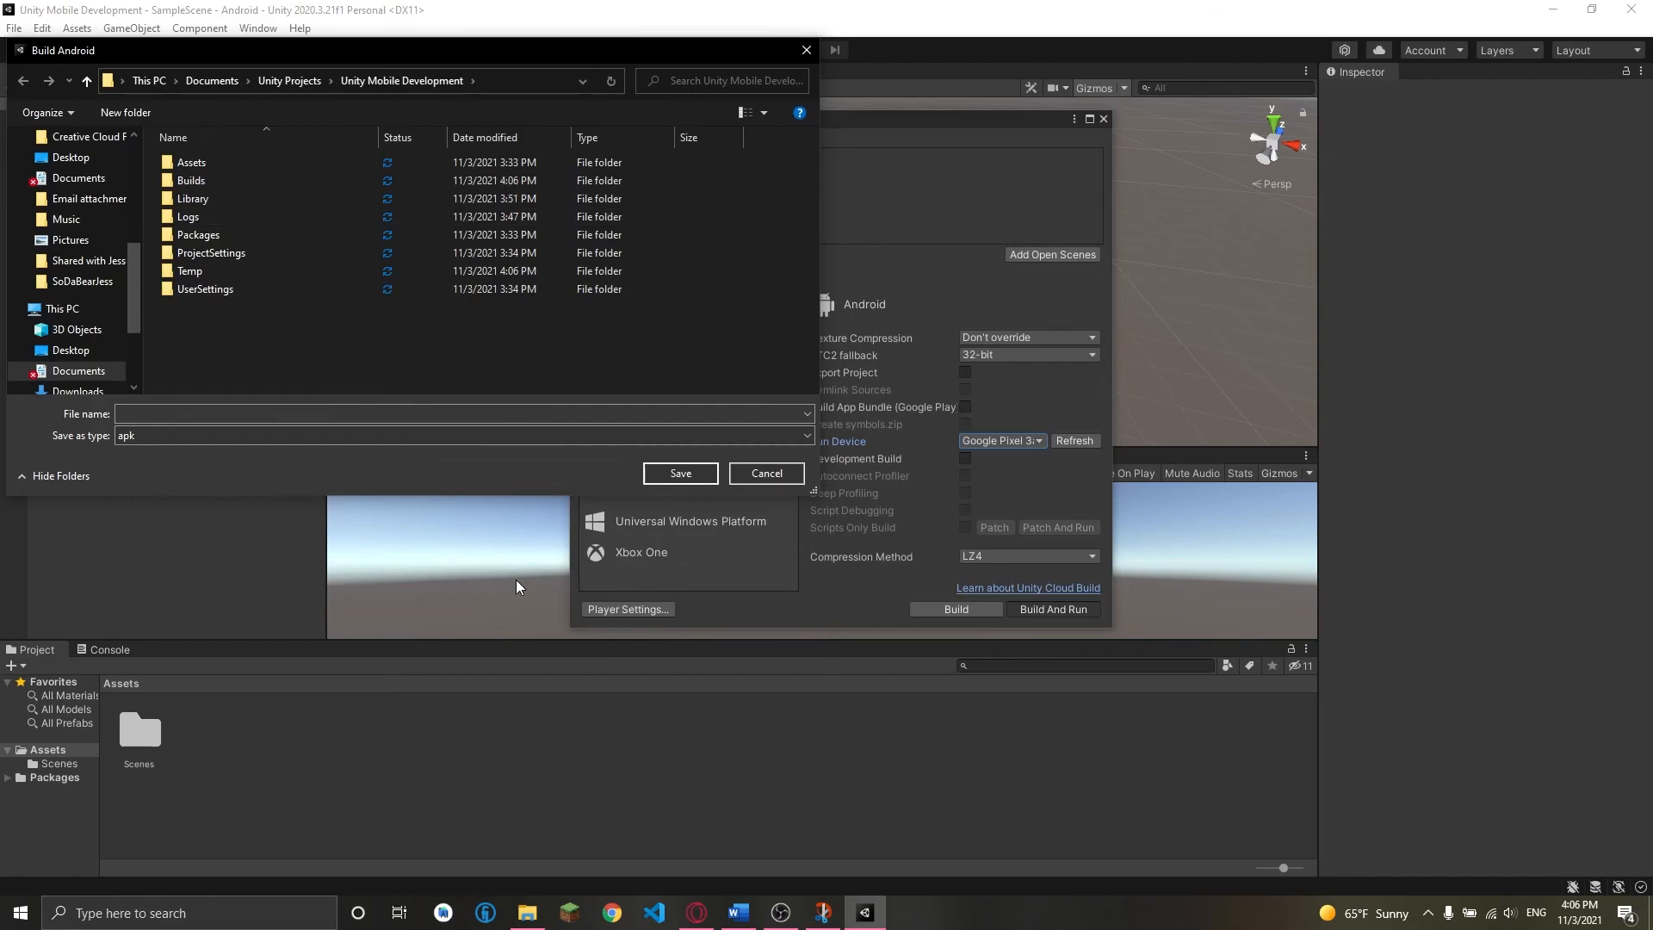
# Step: Save the APK as firstBuild inside the Builds folder to start the build
pyautogui.doubleClick(201, 186)
pyautogui.click(164, 413)
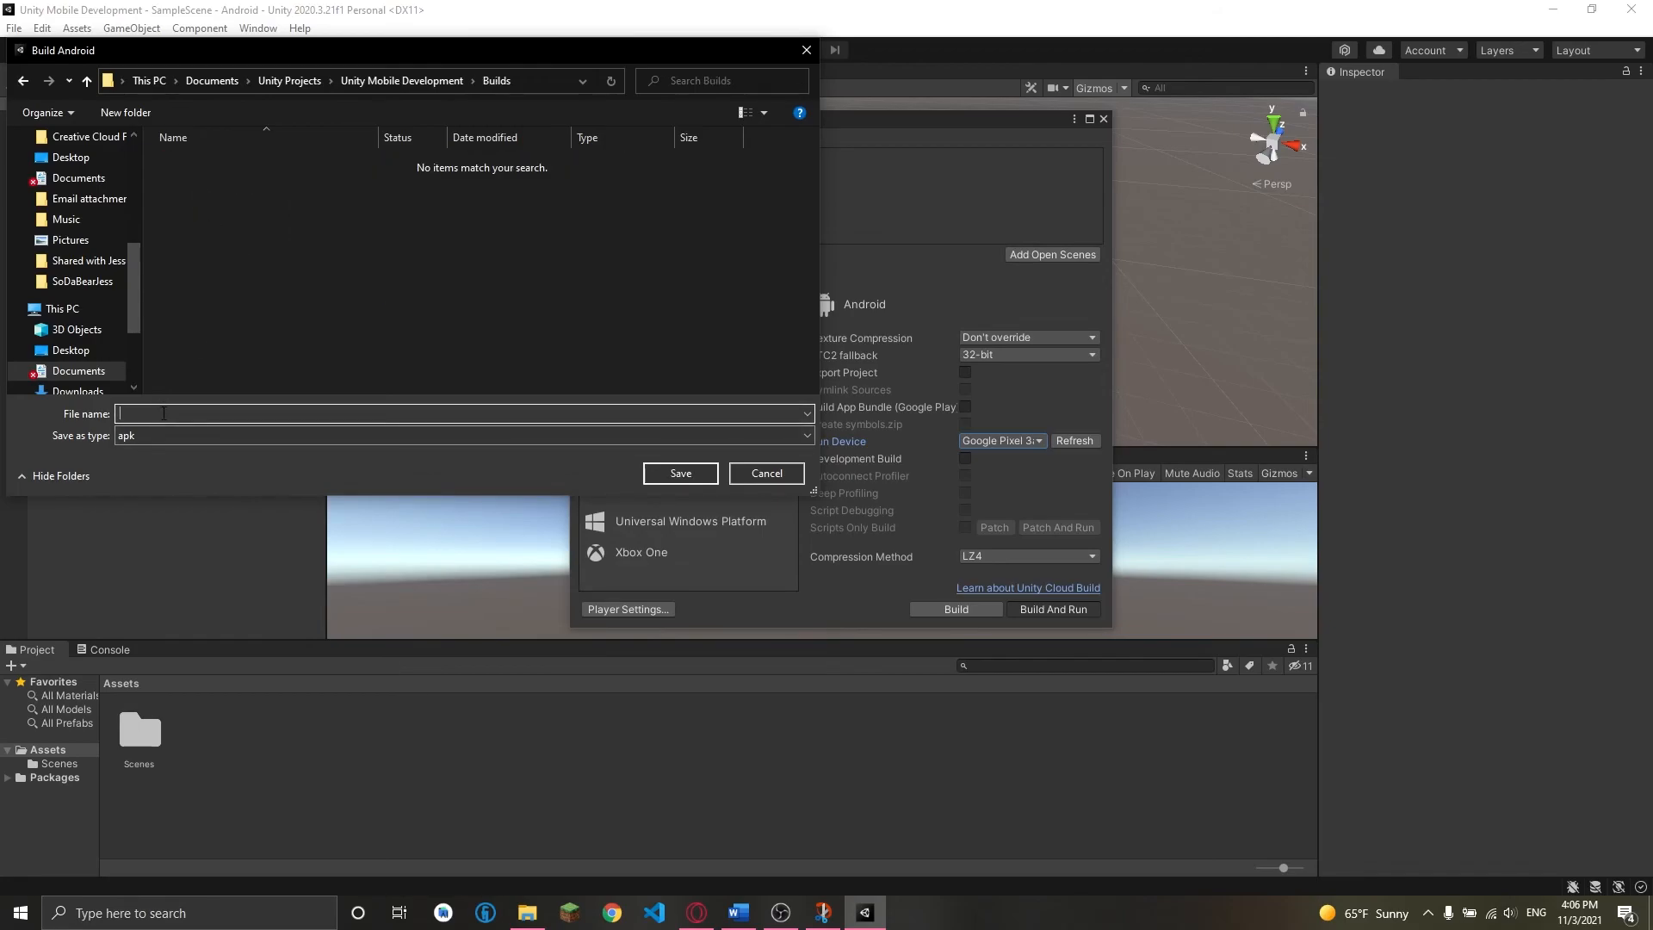
pyautogui.write('firstBuild')
pyautogui.click(678, 474)
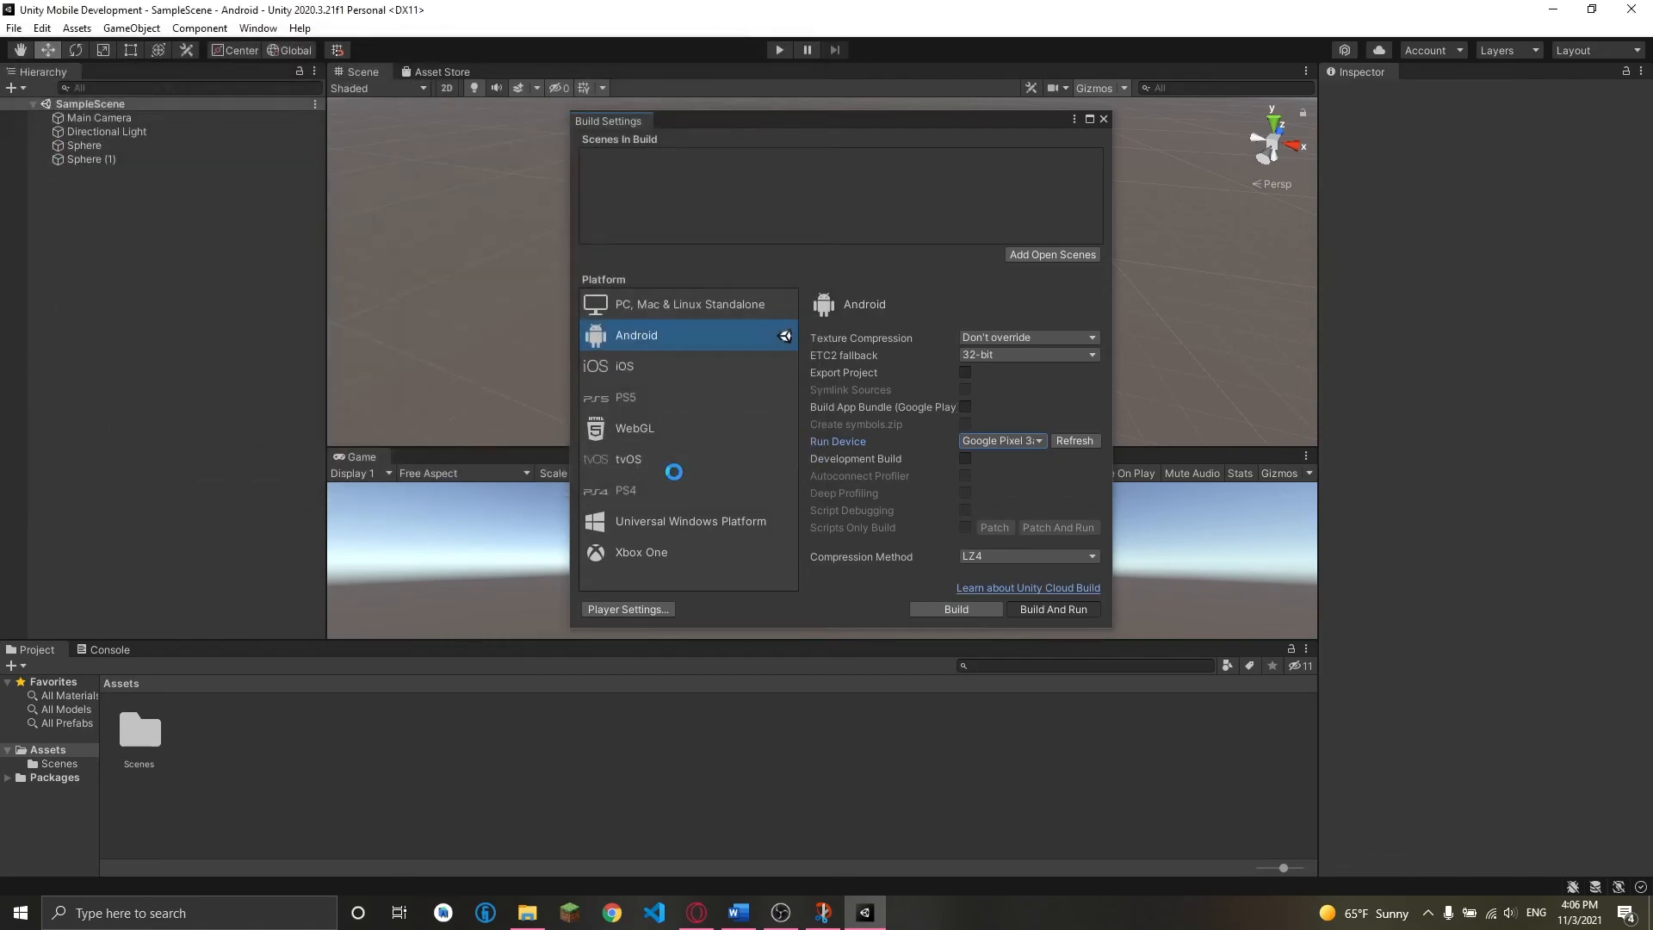